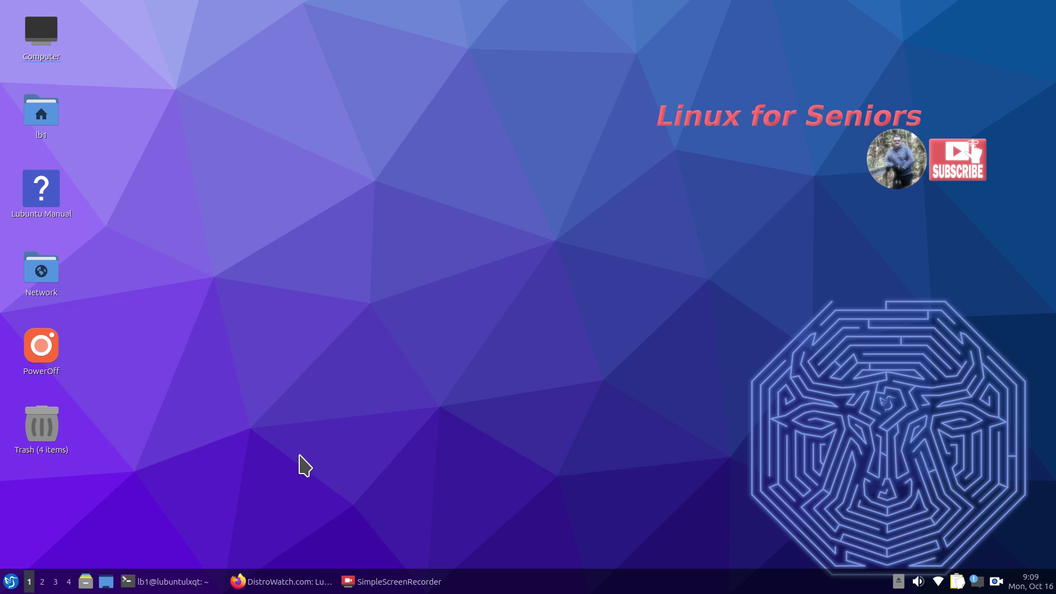
- Bring the DistroWatch Firefox window back up and dismiss the three speech-synthesis notices and the Holiday Inn ad
left_click(11, 582)
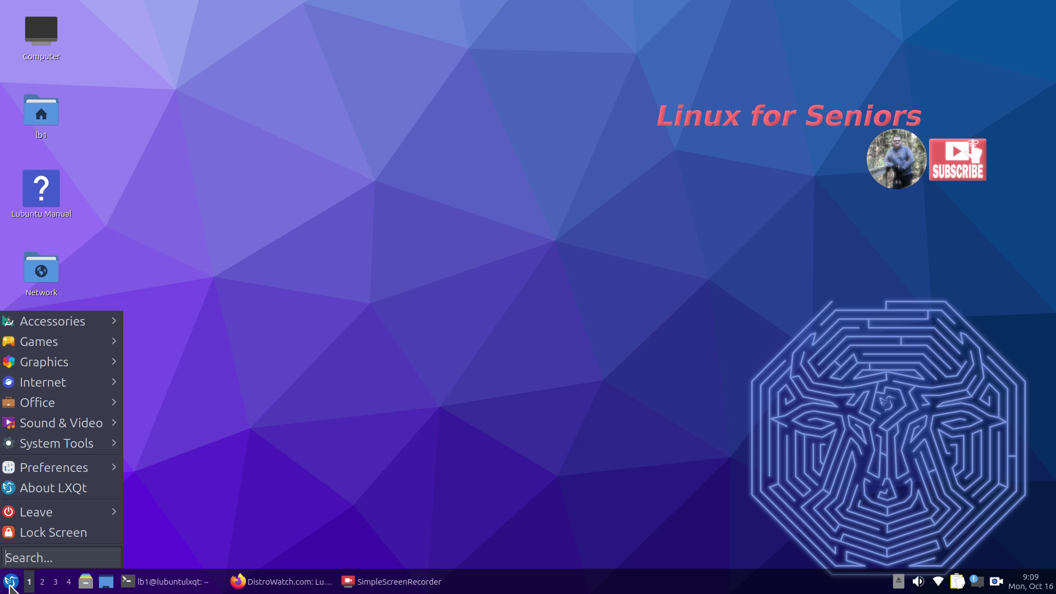
left_click(337, 400)
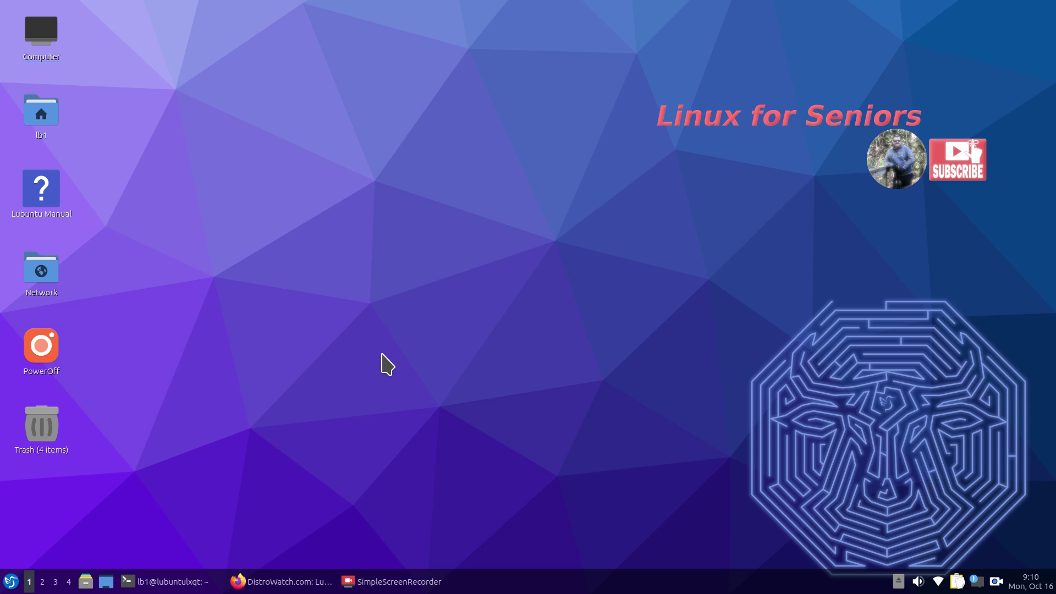
left_click(280, 581)
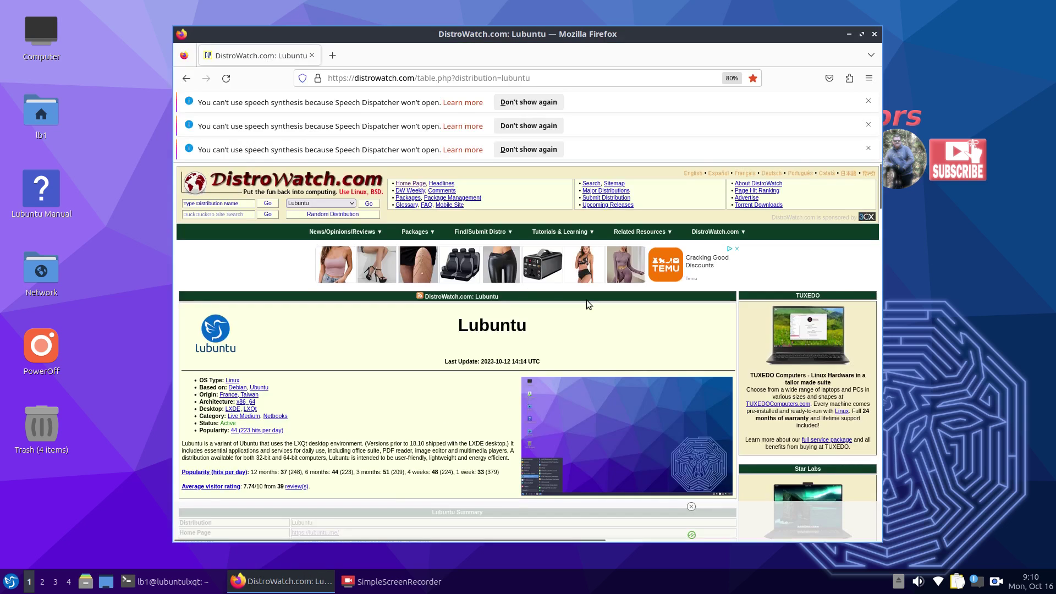
left_click(868, 148)
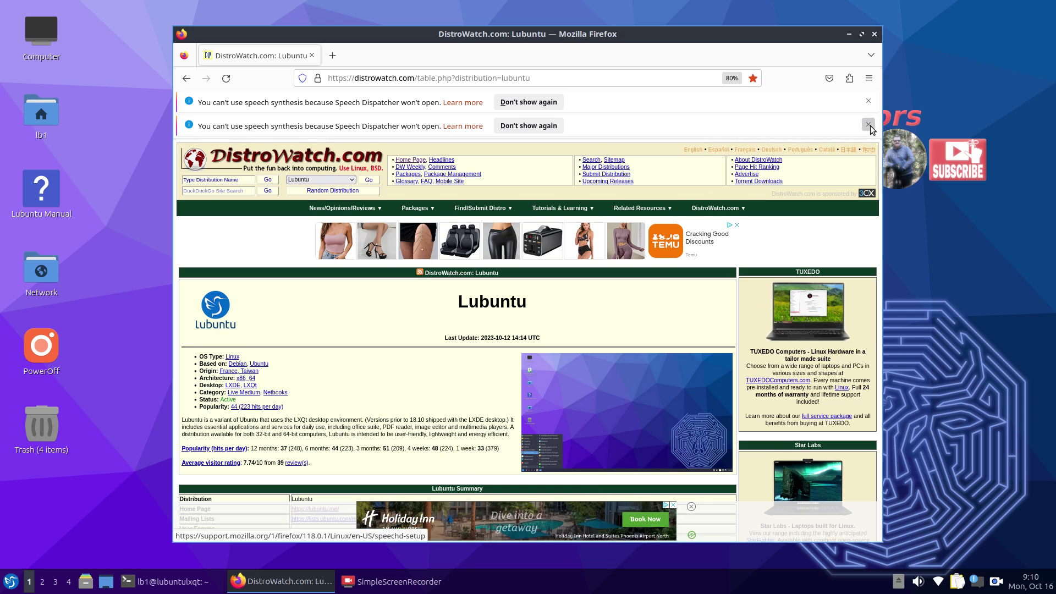
left_click(869, 124)
left_click(867, 101)
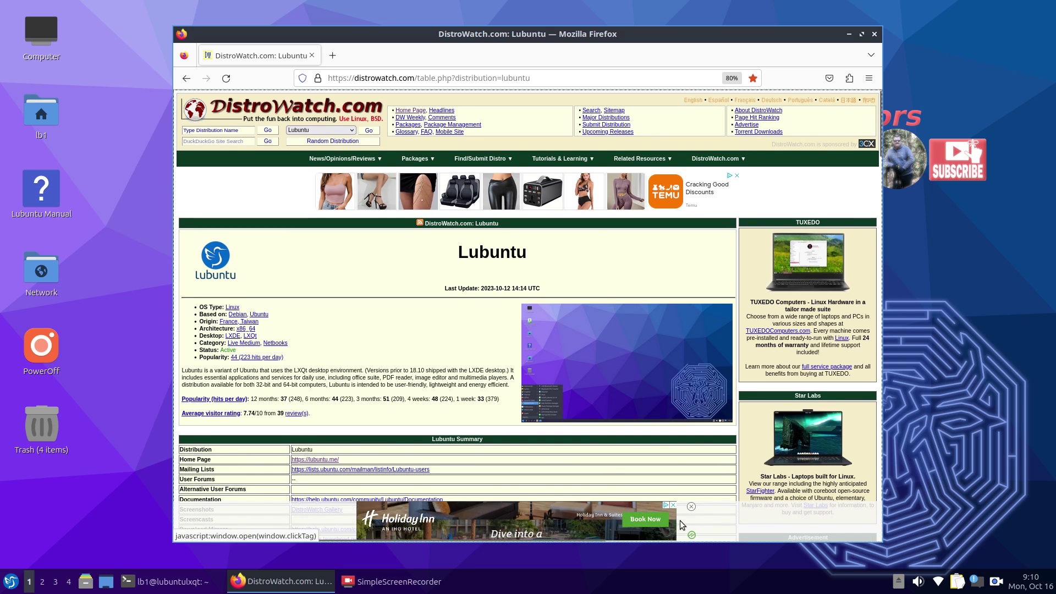
left_click(692, 507)
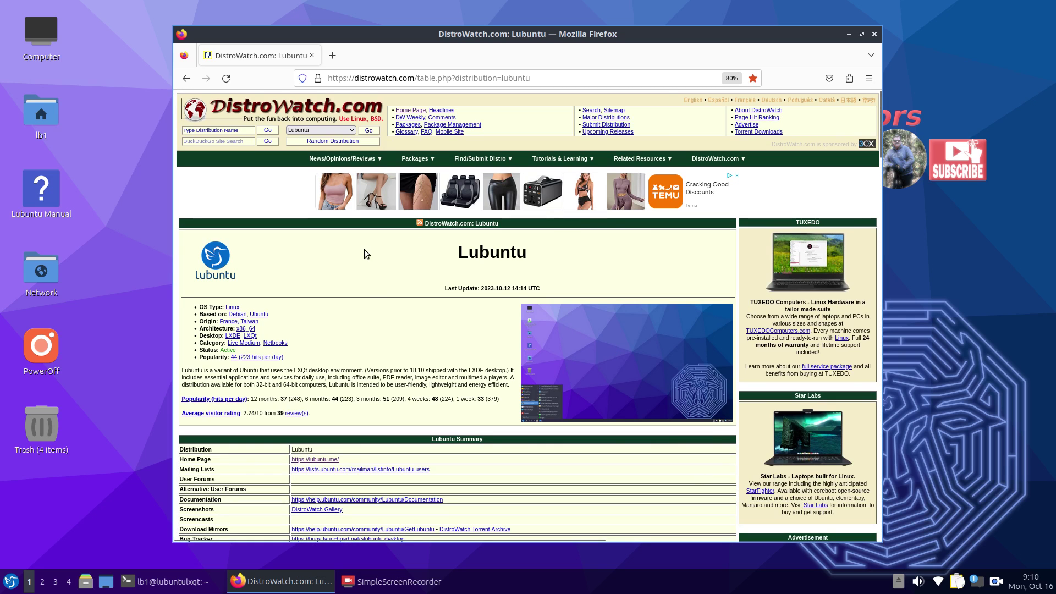
- Zoom the page to 170%, maximize the window, and highlight 10-12 in the Last Update date
key("ctrl+plus")
key("ctrl+plus")
key("ctrl+plus")
key("ctrl+plus")
key("ctrl+plus")
key("ctrl+plus")
key("ctrl+plus")
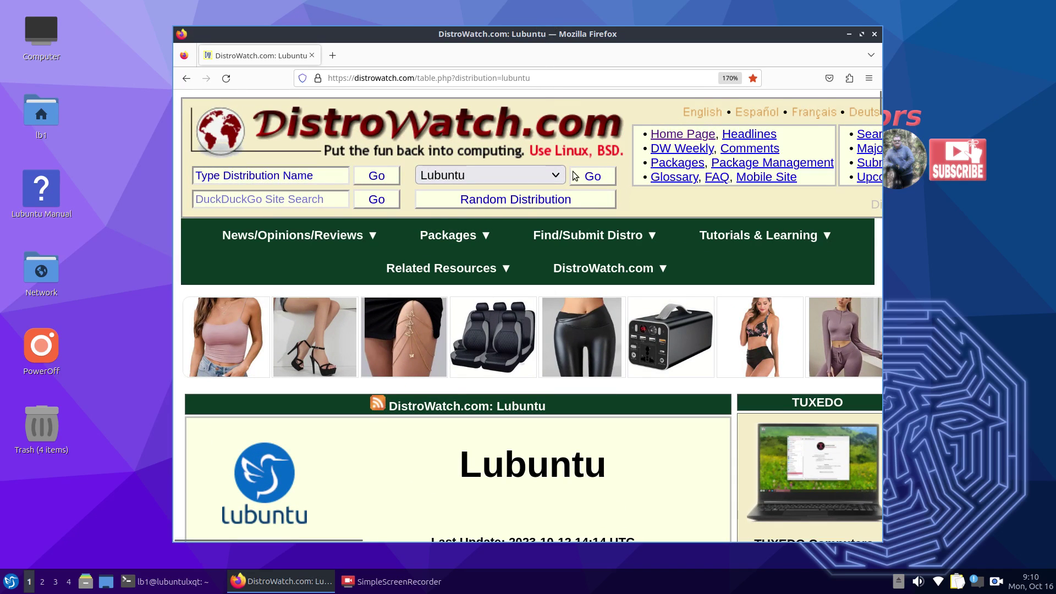
scroll(574, 175, "down", 5)
scroll(574, 174, "up", 5)
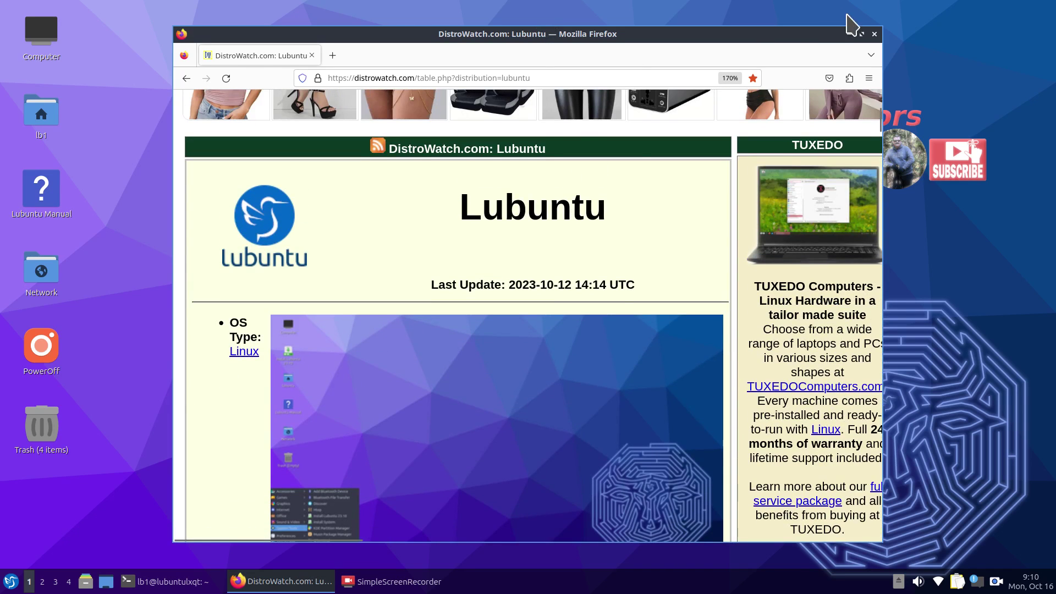
left_click(863, 34)
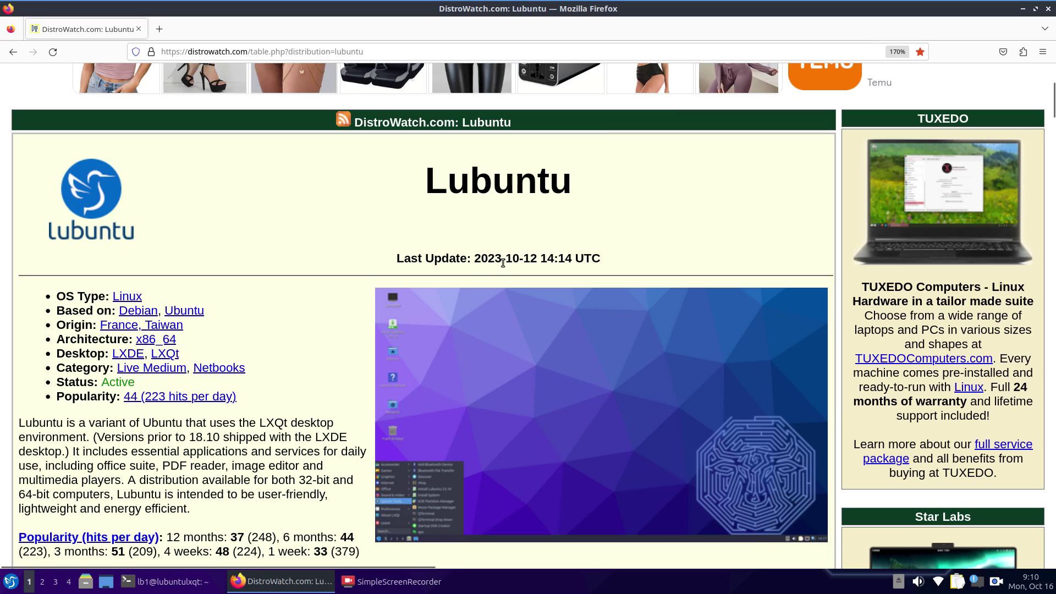
left_click_drag(505, 259, 538, 259)
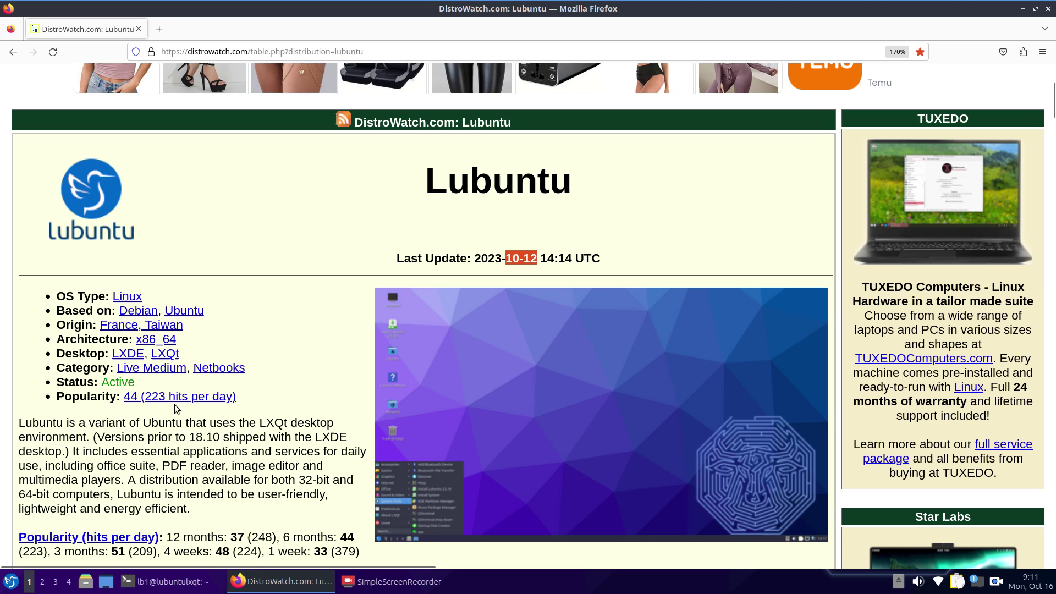
scroll(361, 378, "up", 5)
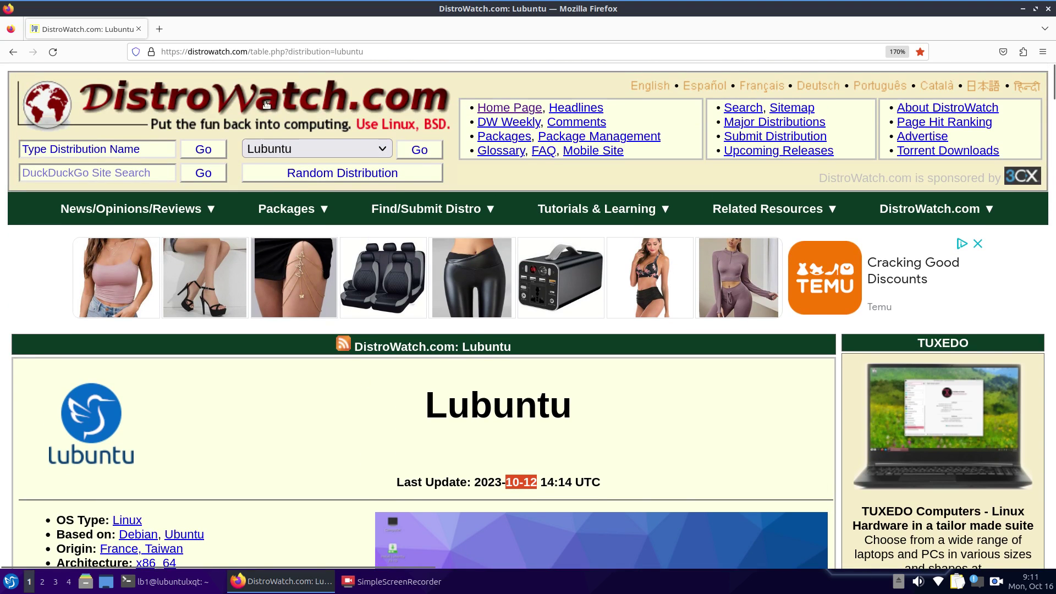
scroll(297, 425, "down", 5)
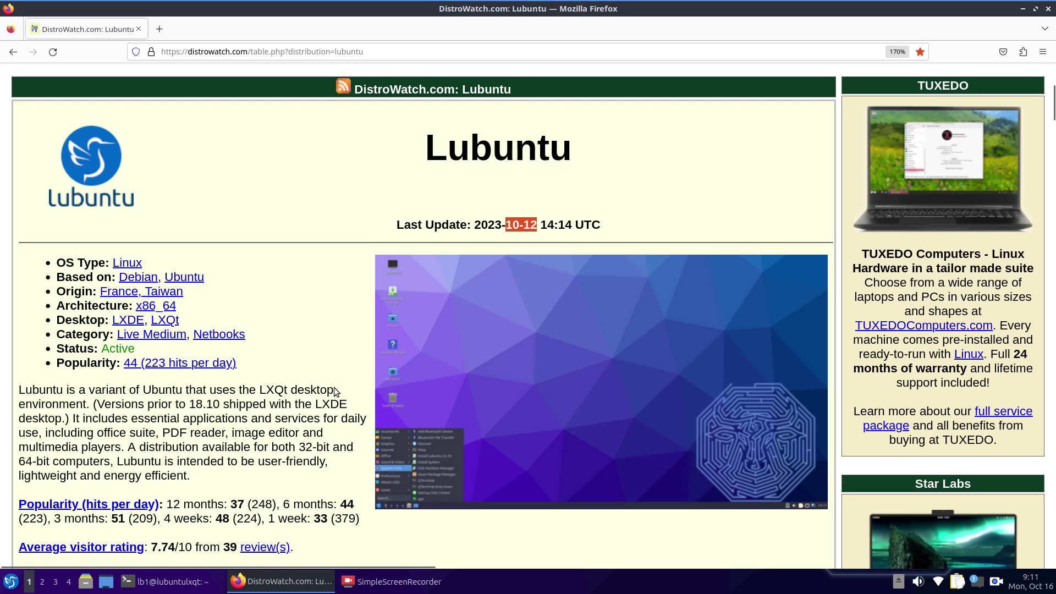
scroll(168, 338, "down", 2)
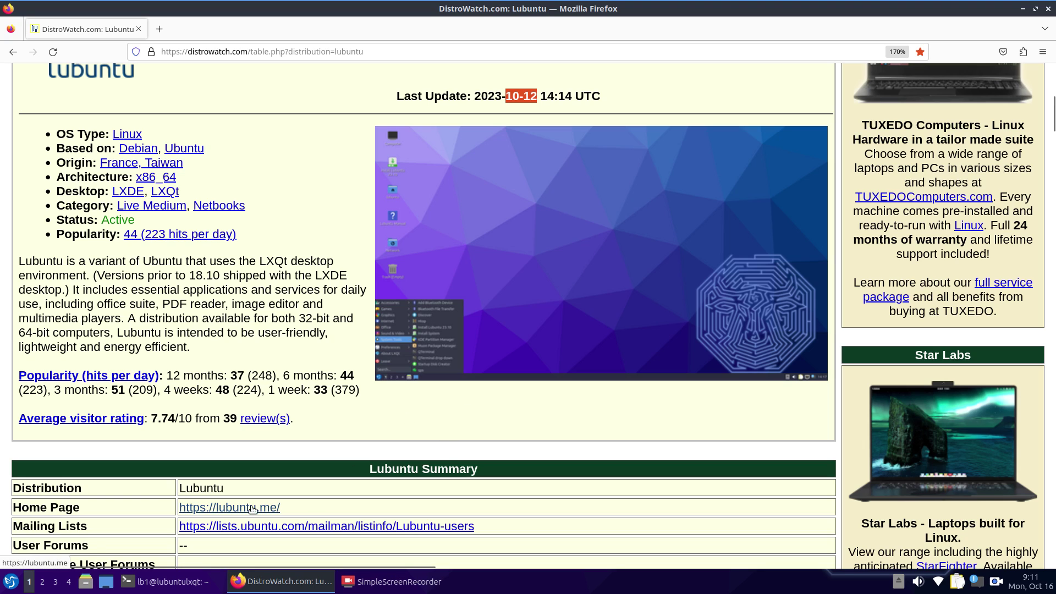
- Visit the lubuntu.me home page, then its Downloads page, zooming each out one step
left_click(269, 507)
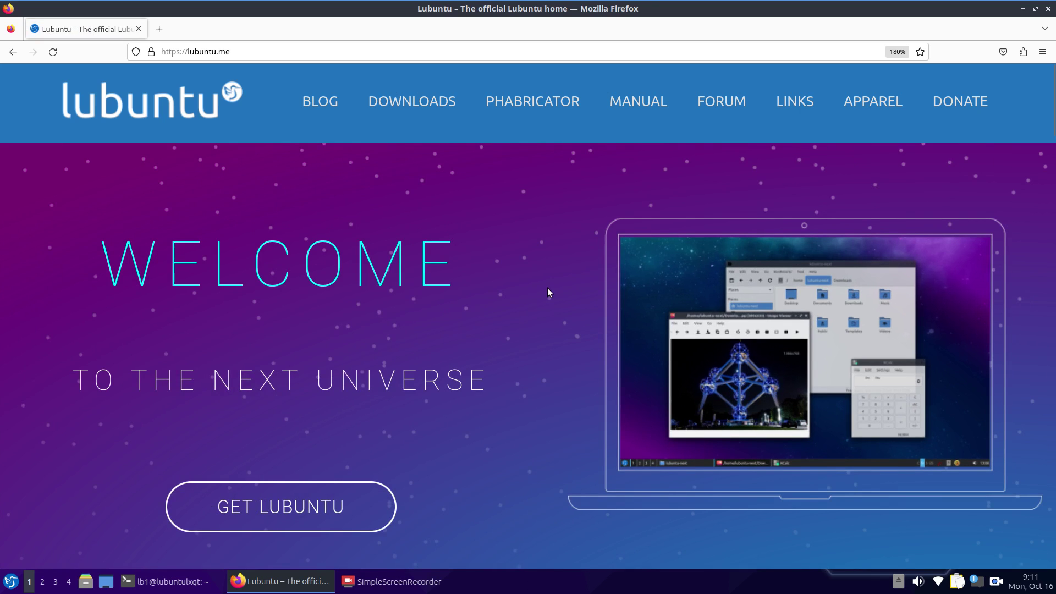
key("ctrl+minus")
key("ctrl+minus")
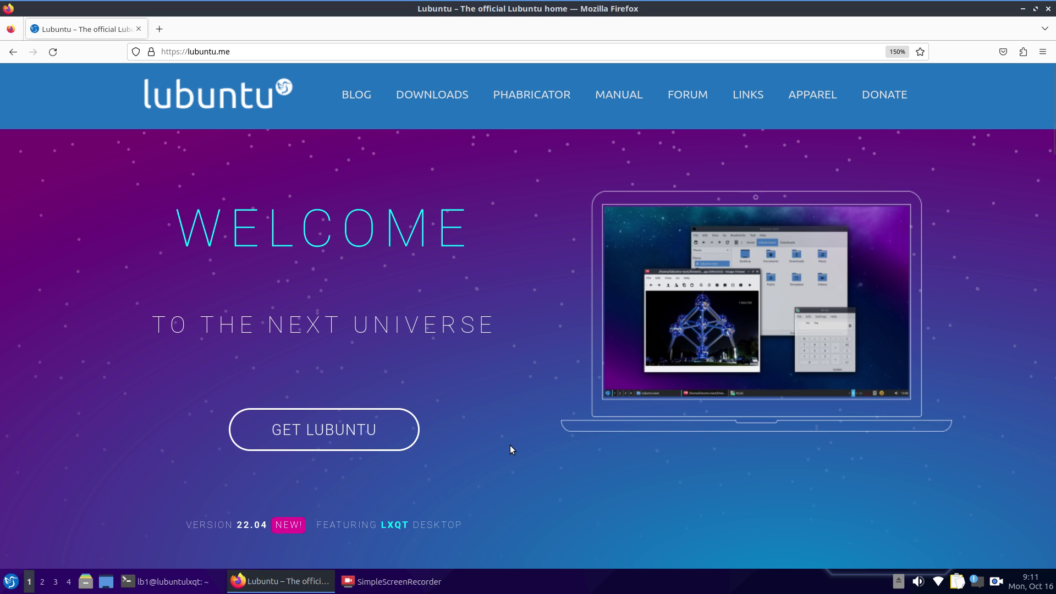
left_click(443, 96)
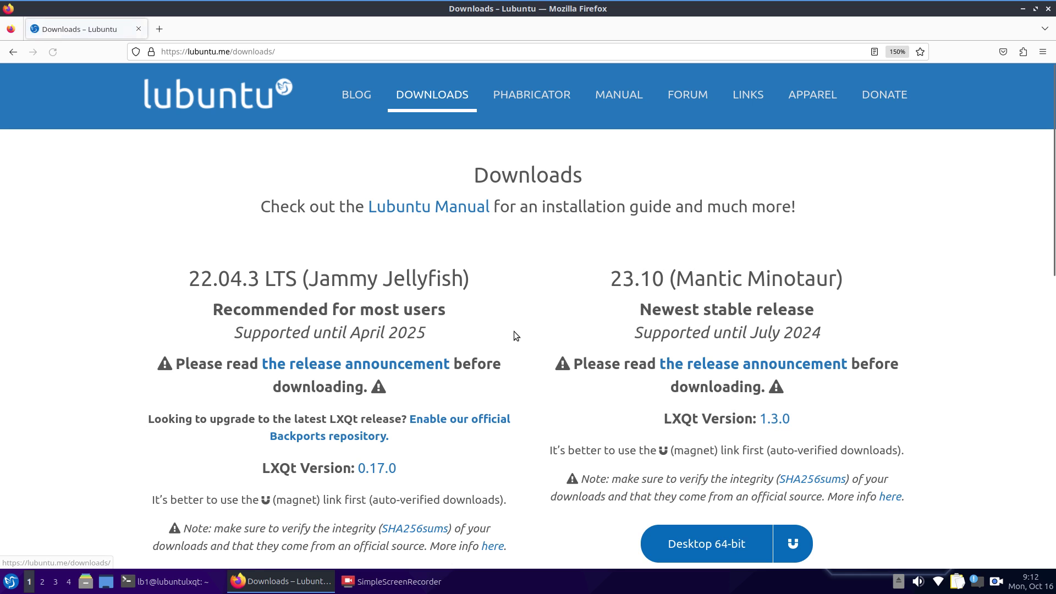
key("ctrl+minus")
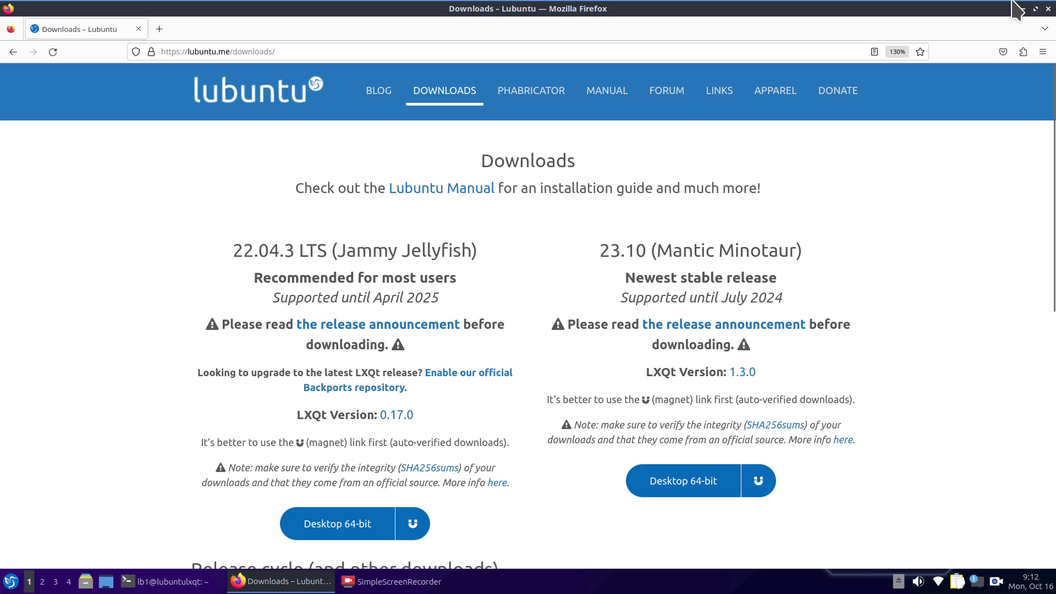
- Close Firefox, restore the terminal, and highlight LXQt, the Ubuntu 23.10 distro and the kernel version
left_click(1051, 9)
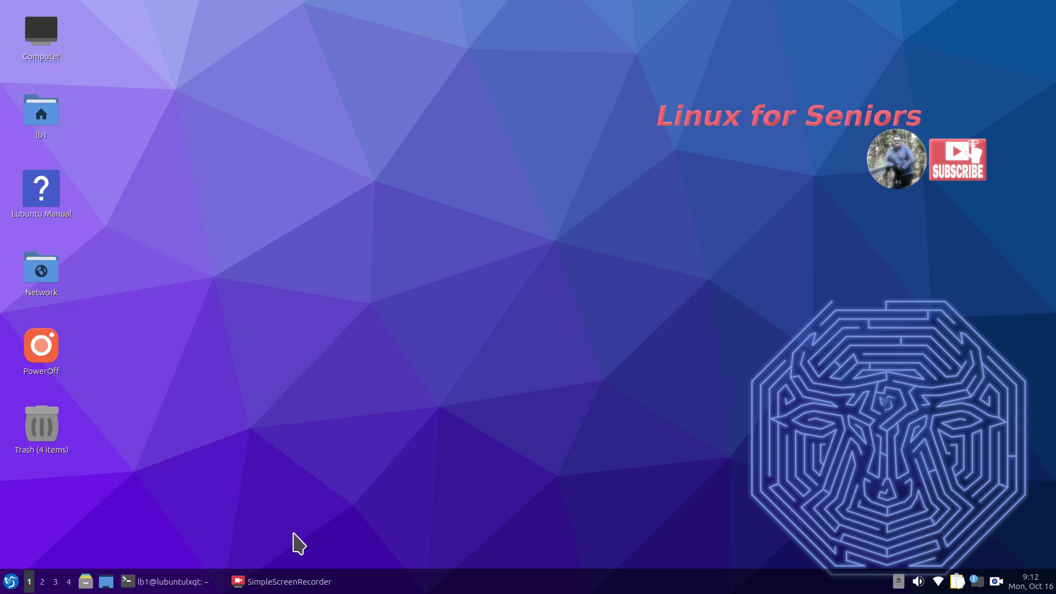
left_click(145, 581)
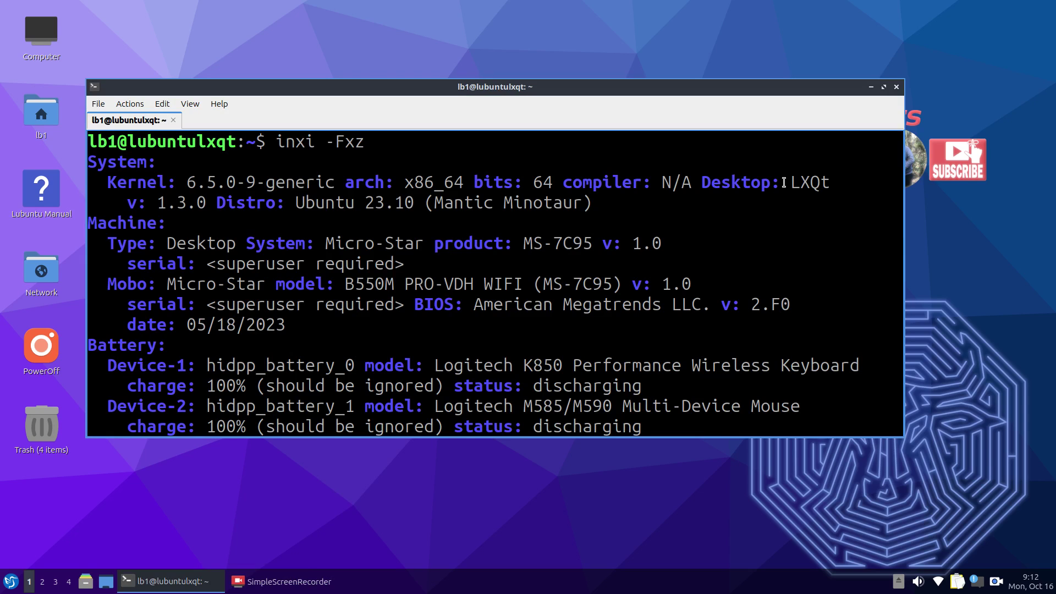
left_click_drag(790, 177, 830, 177)
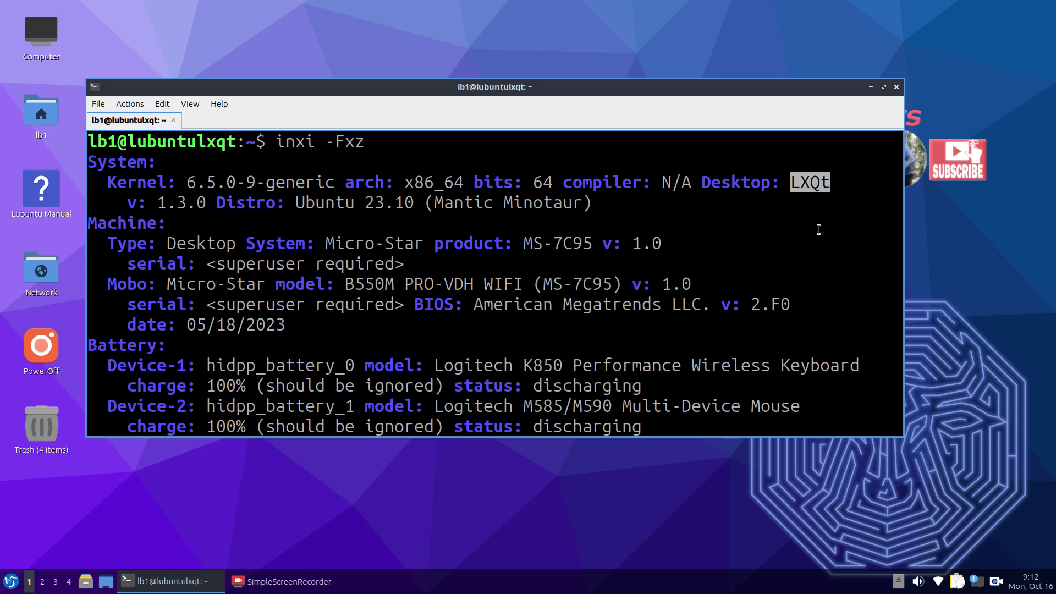
left_click_drag(293, 202, 635, 201)
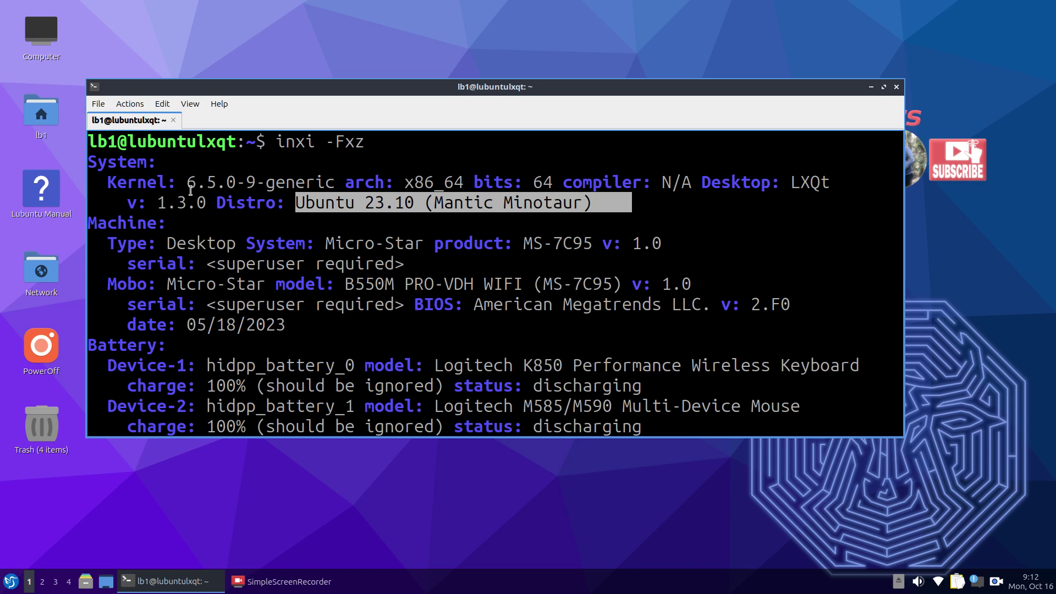
left_click_drag(187, 182, 218, 183)
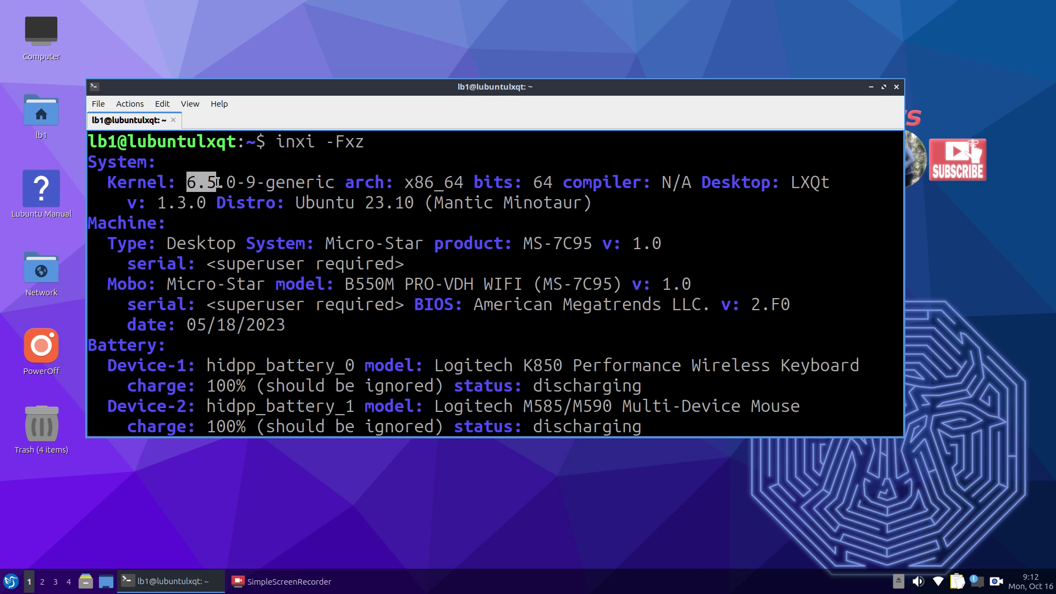
- Highlight the AMD Ryzen 5 processor model and the 1920x1080 display resolution in the inxi output
scroll(370, 274, "down", 5)
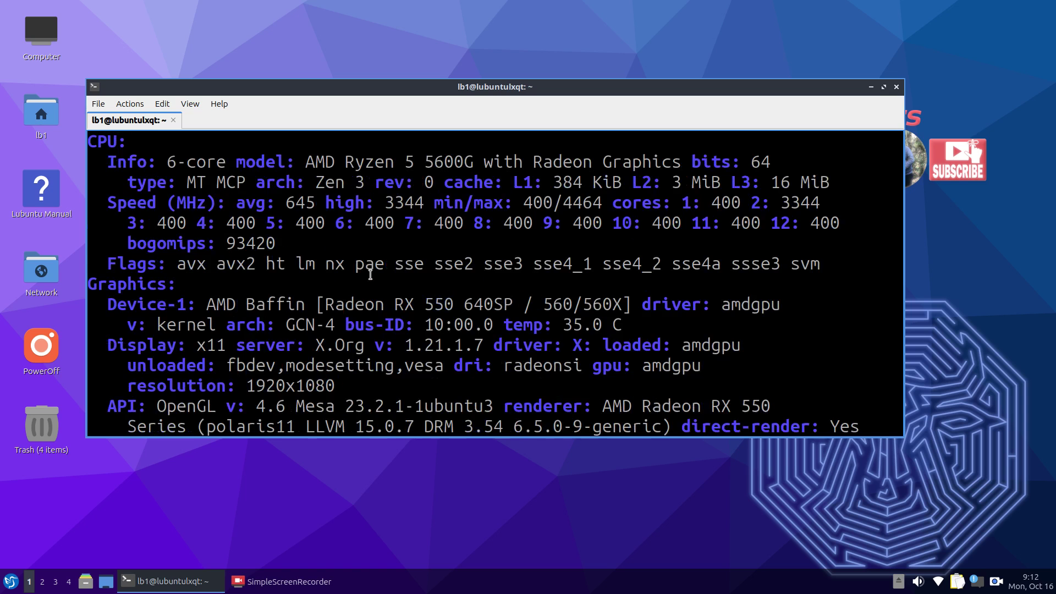
scroll(370, 275, "down", 7)
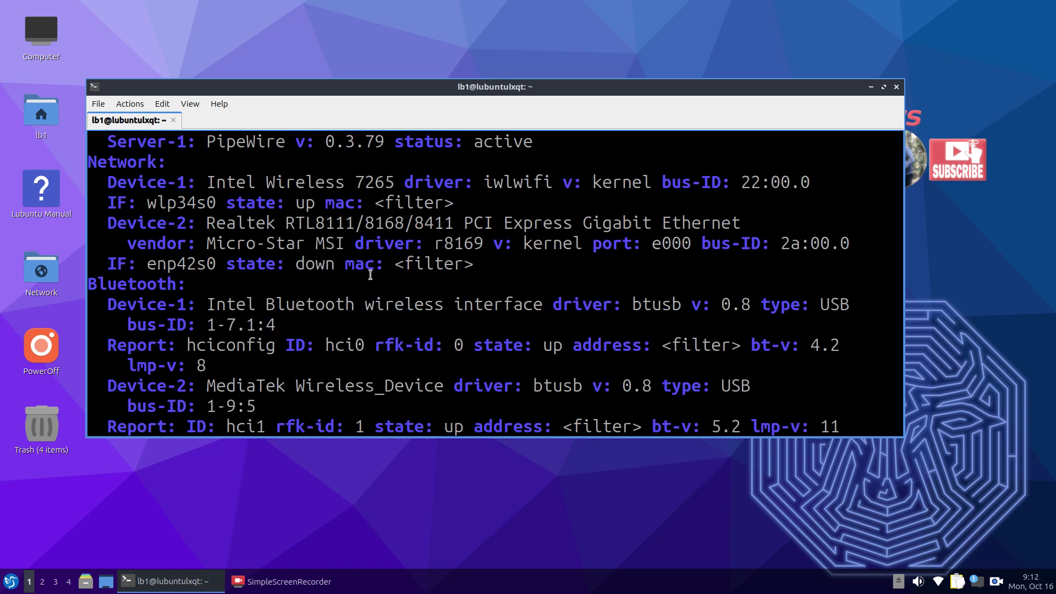
scroll(414, 298, "up", 3)
scroll(414, 298, "down", 4)
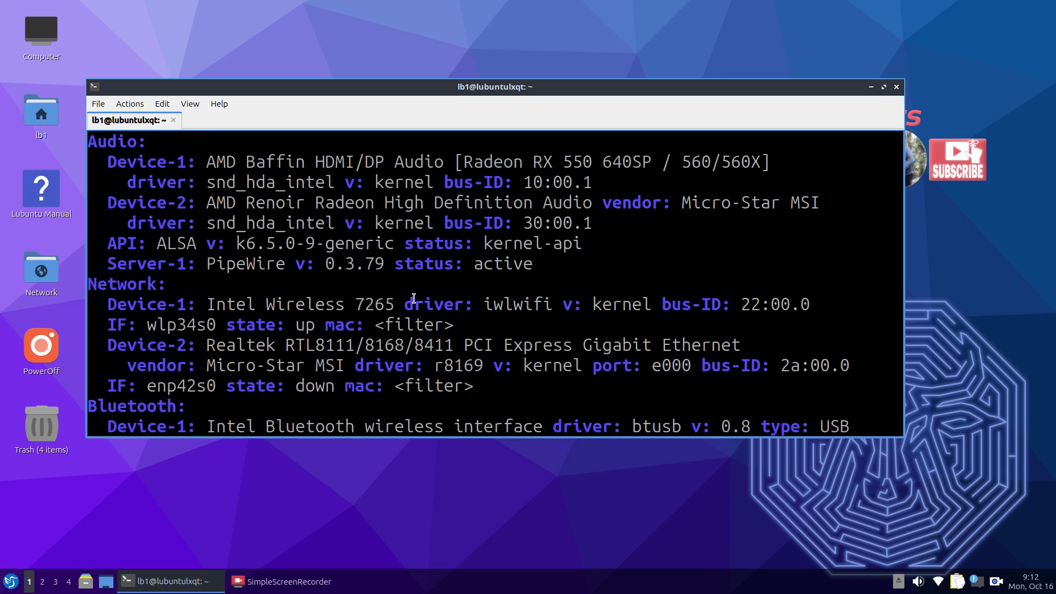
scroll(413, 298, "down", 1)
scroll(413, 298, "up", 10)
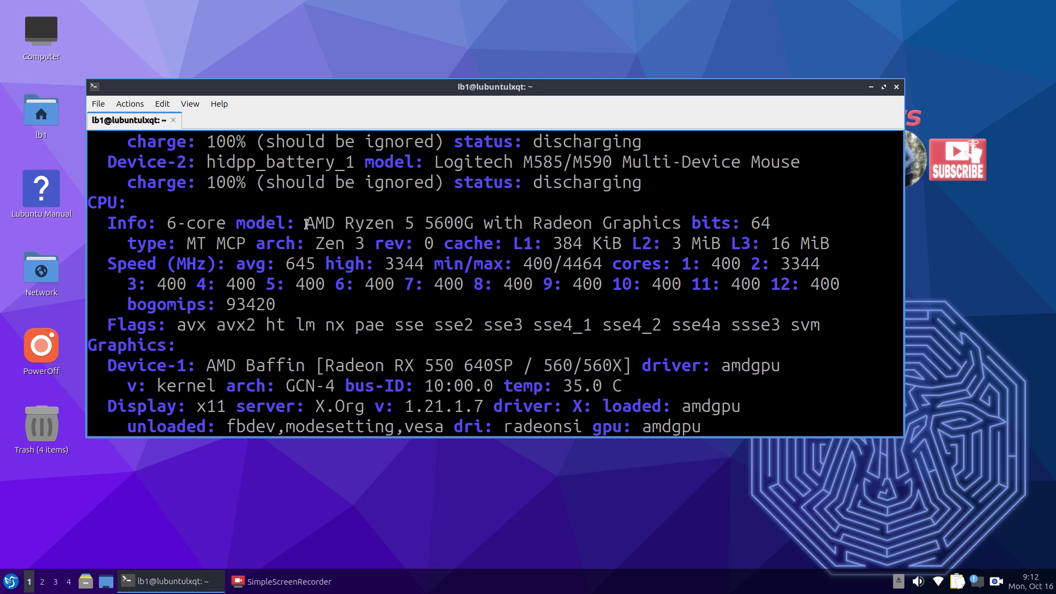
left_click_drag(307, 222, 420, 221)
scroll(425, 281, "down", 2)
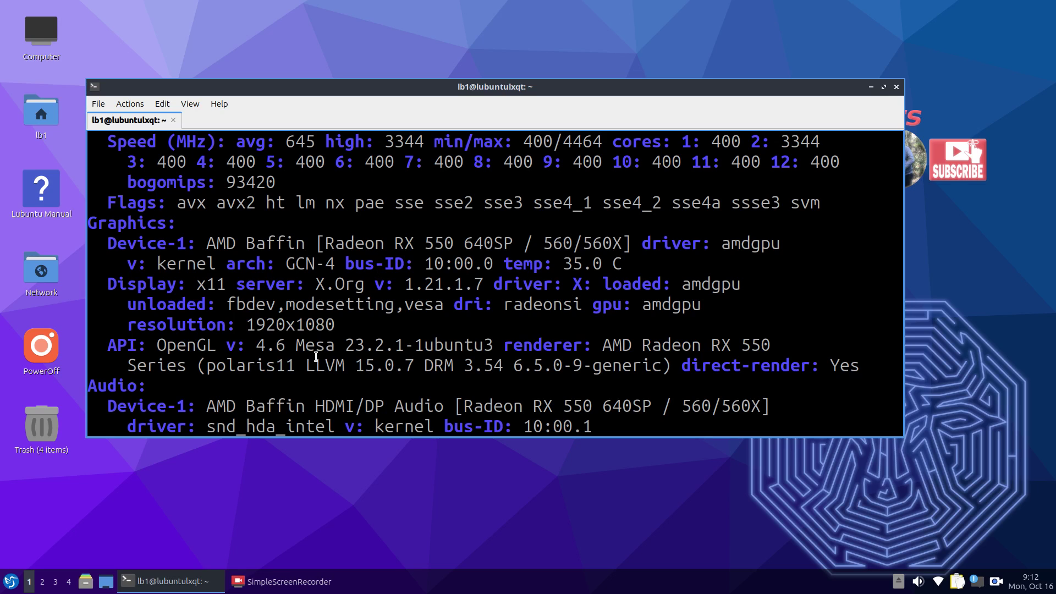
left_click_drag(247, 325, 352, 322)
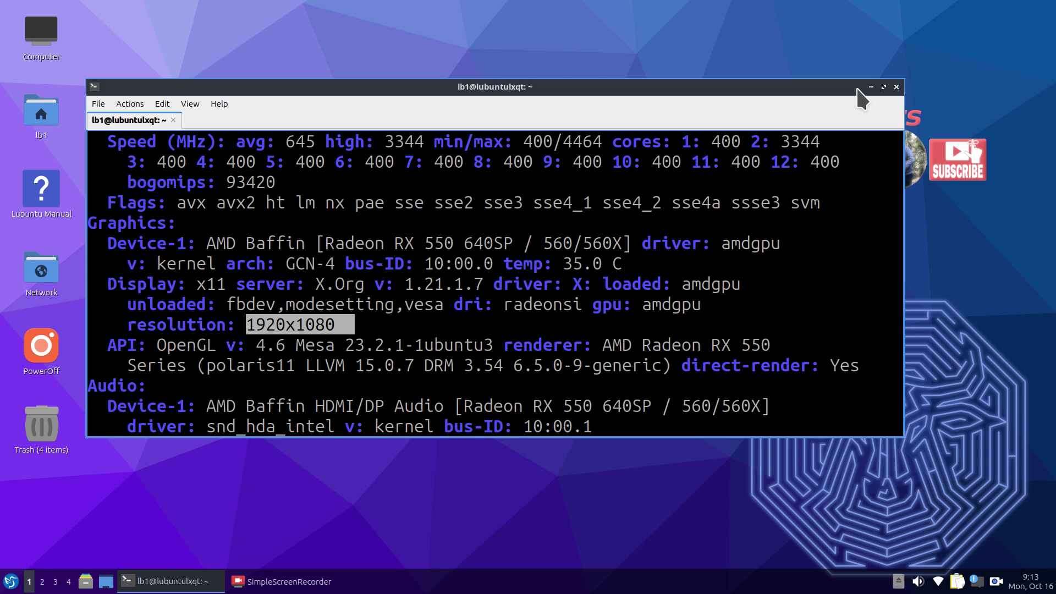
- Exit the terminal, confirming the prompt, and bring up the application menu's categories
left_click(895, 86)
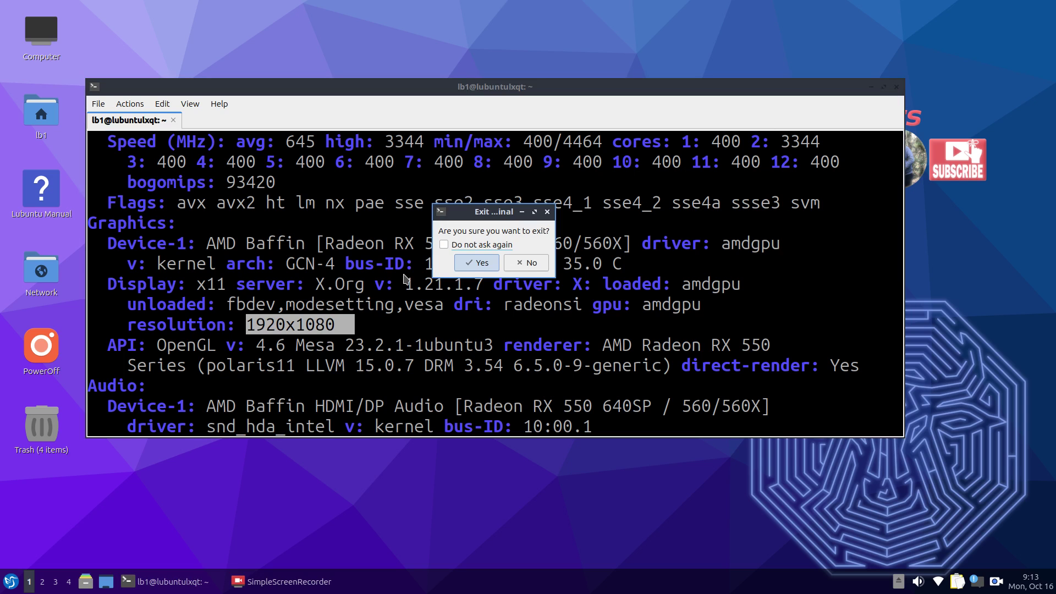
left_click(480, 266)
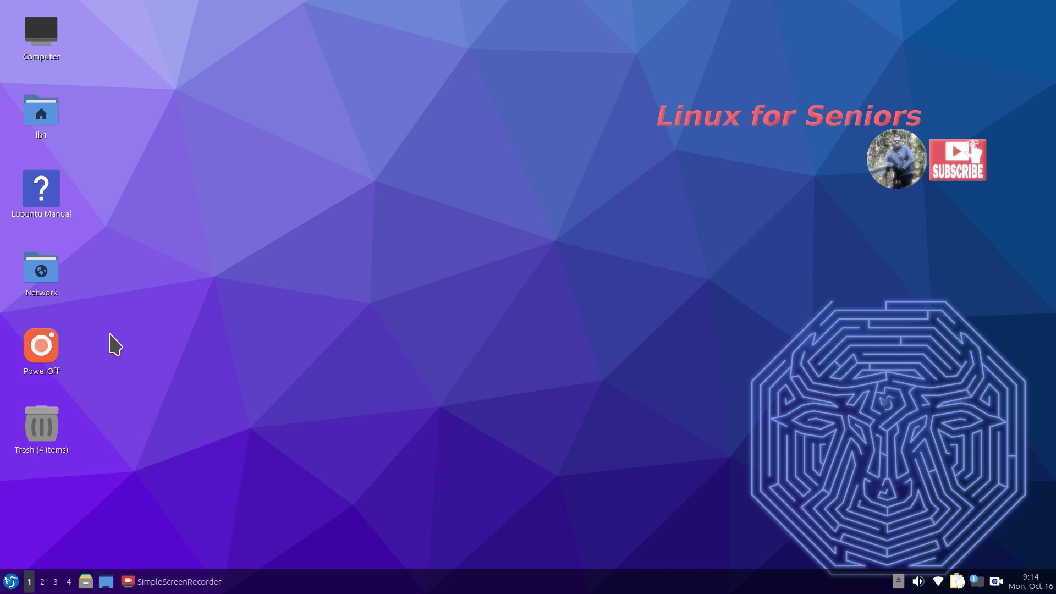
mouse_move(43, 341)
left_click(10, 581)
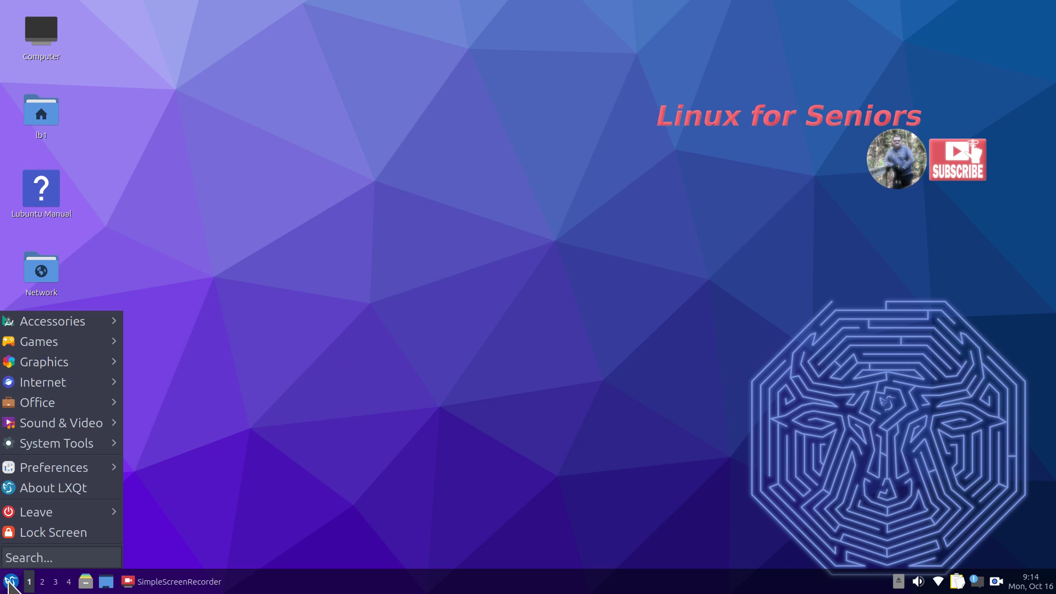
mouse_move(42, 518)
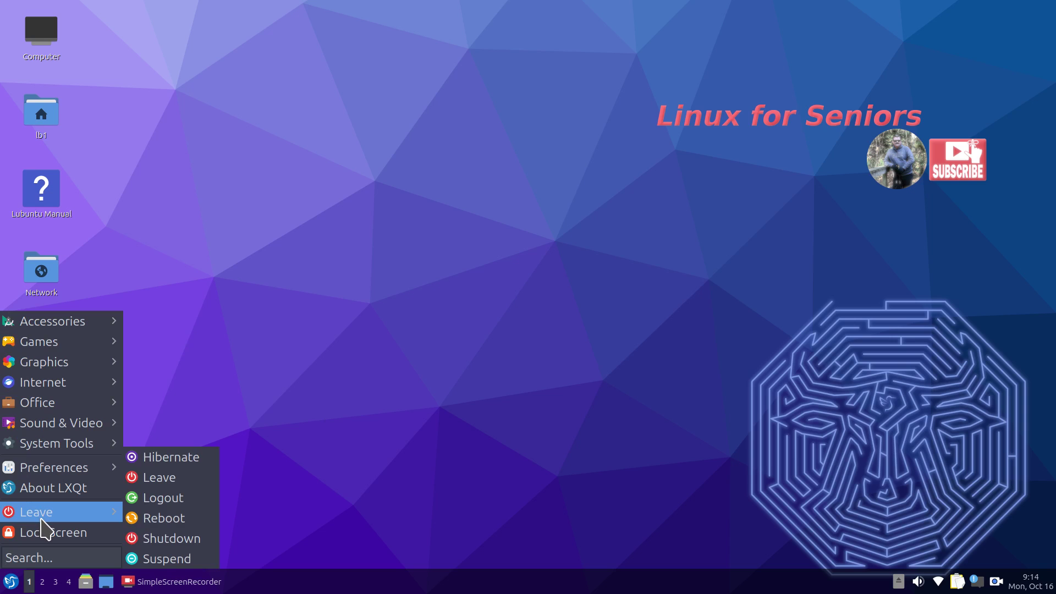
left_click(316, 400)
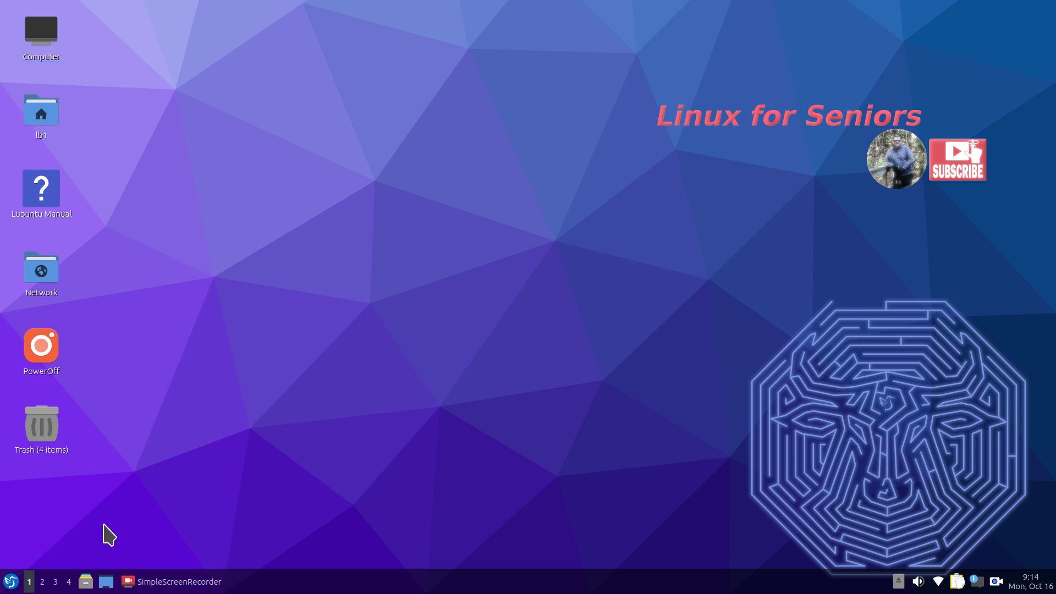
right_click(10, 584)
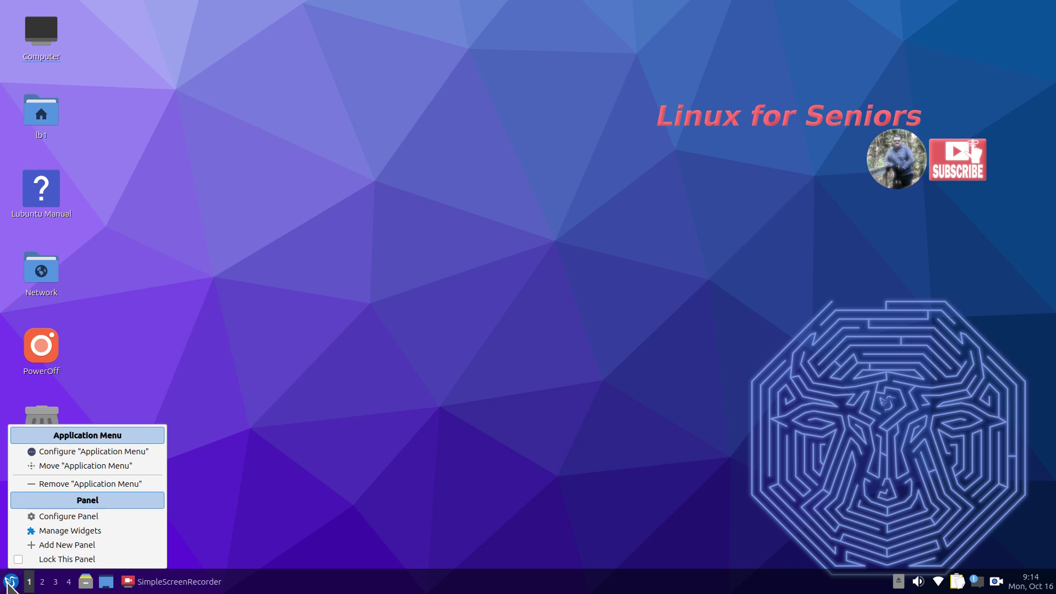
left_click(136, 451)
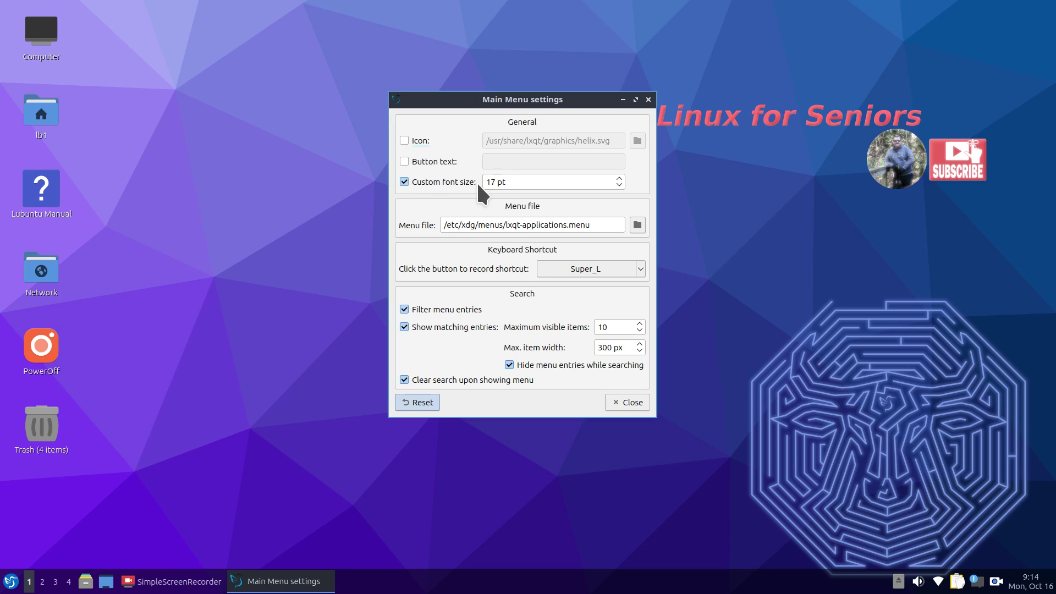
left_click(10, 582)
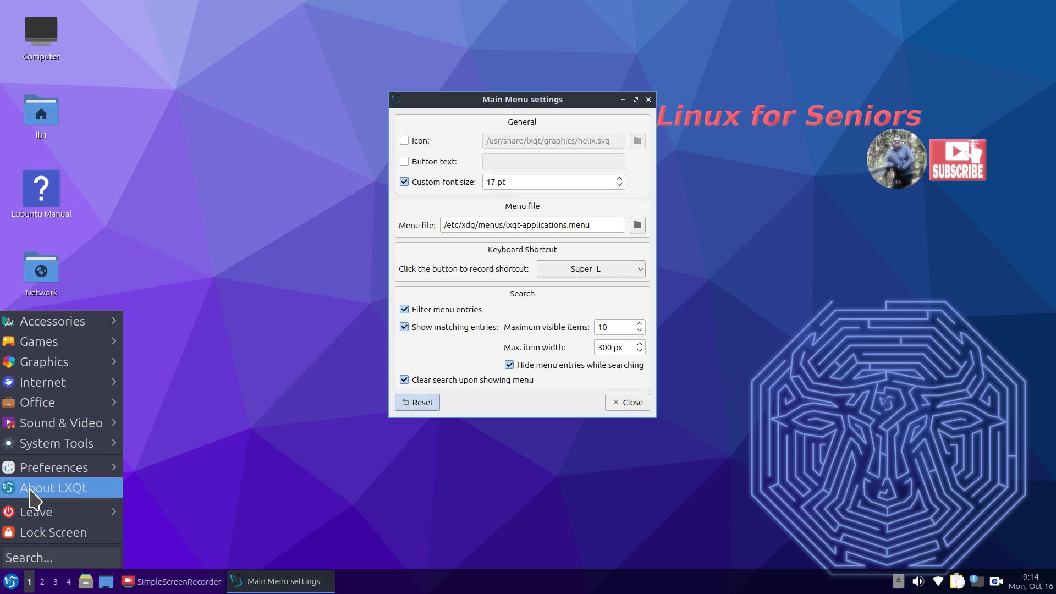
left_click(367, 307)
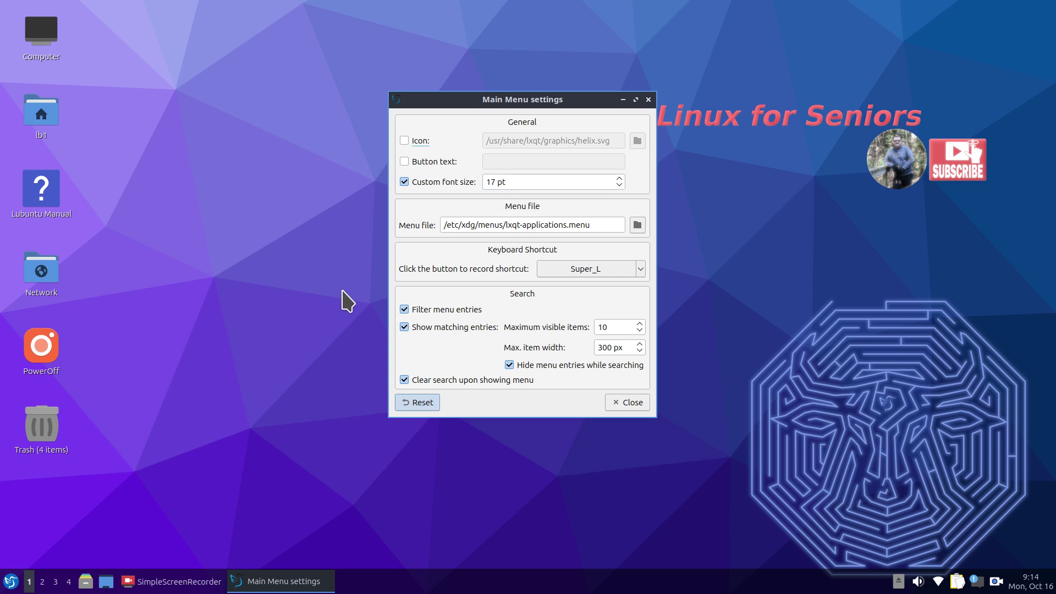
left_click(626, 403)
right_click(11, 582)
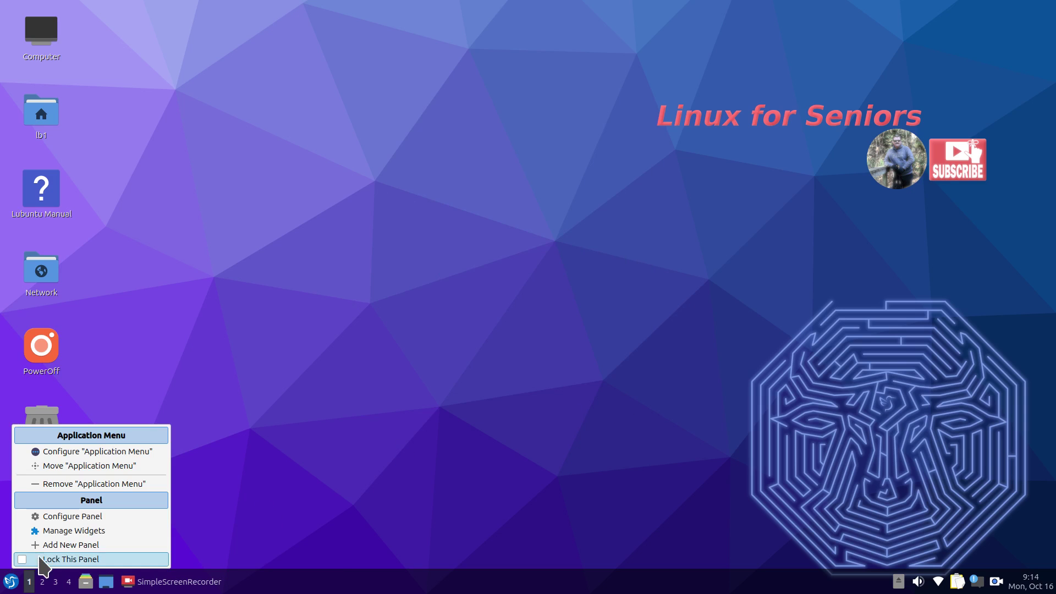
left_click(105, 514)
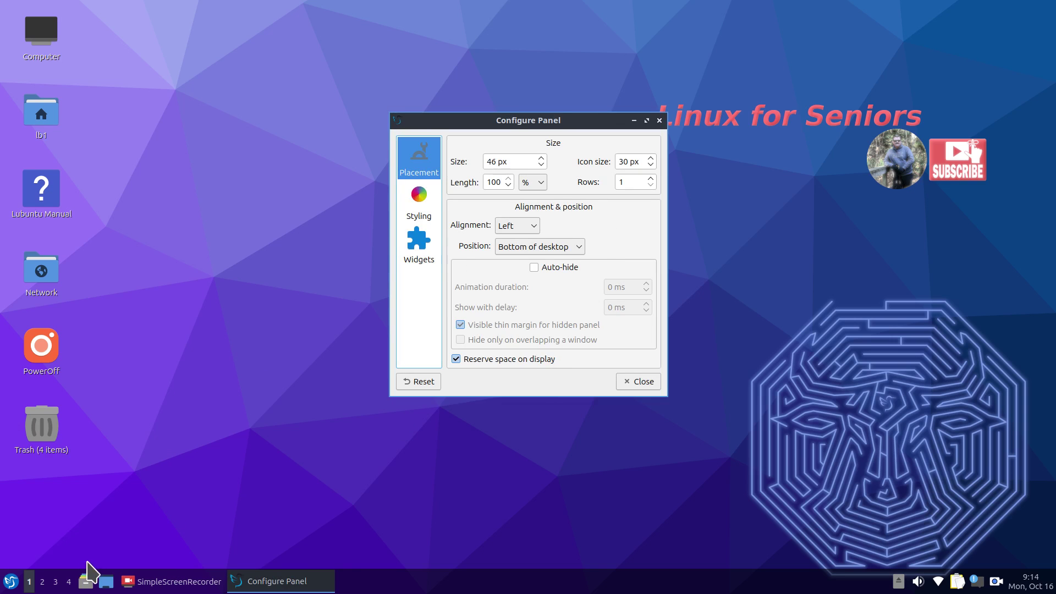
left_click(10, 584)
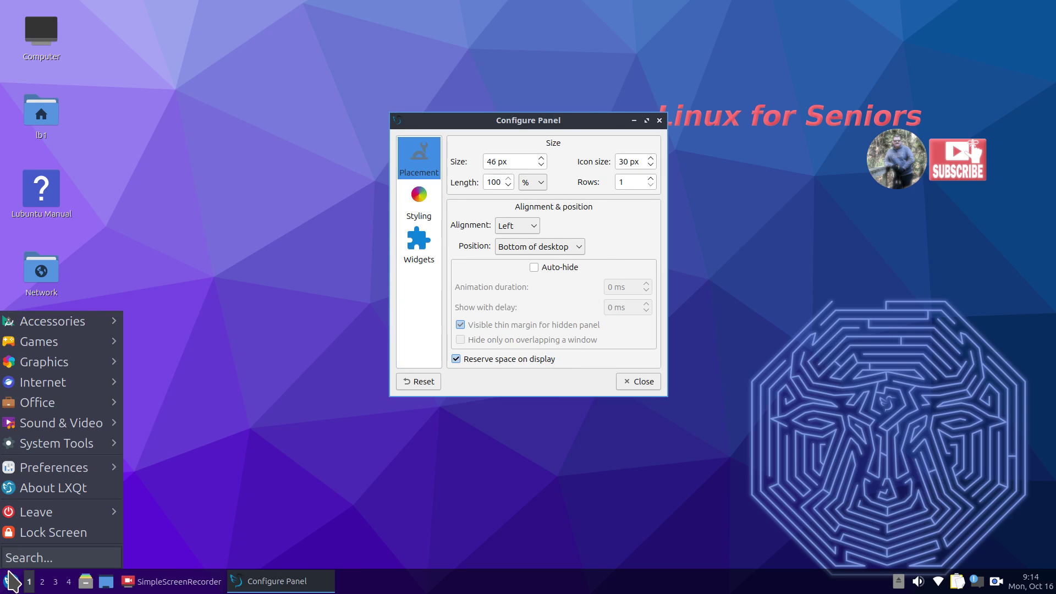
type("sc")
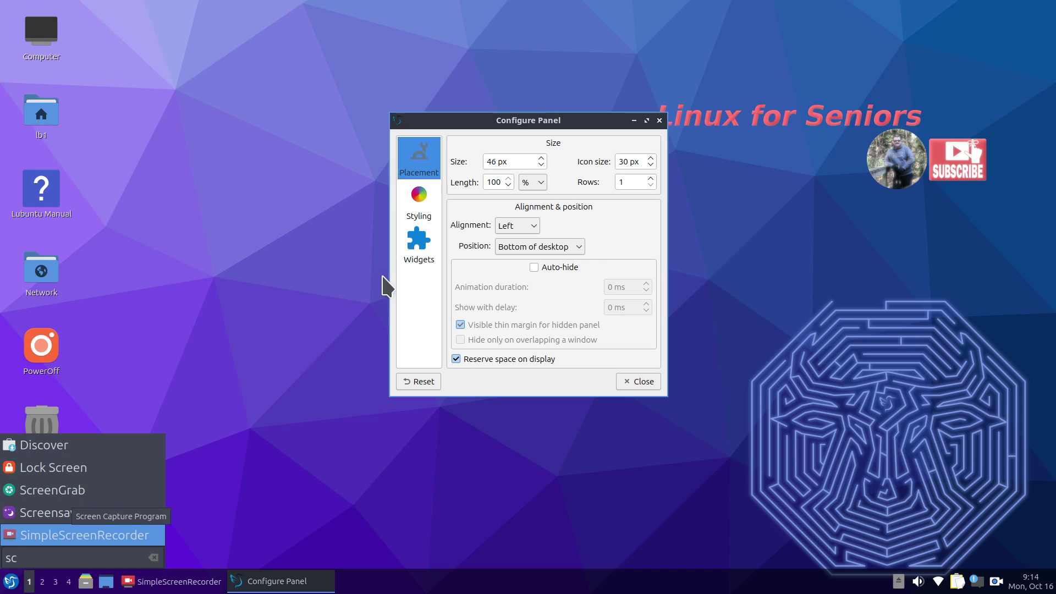
left_click(434, 289)
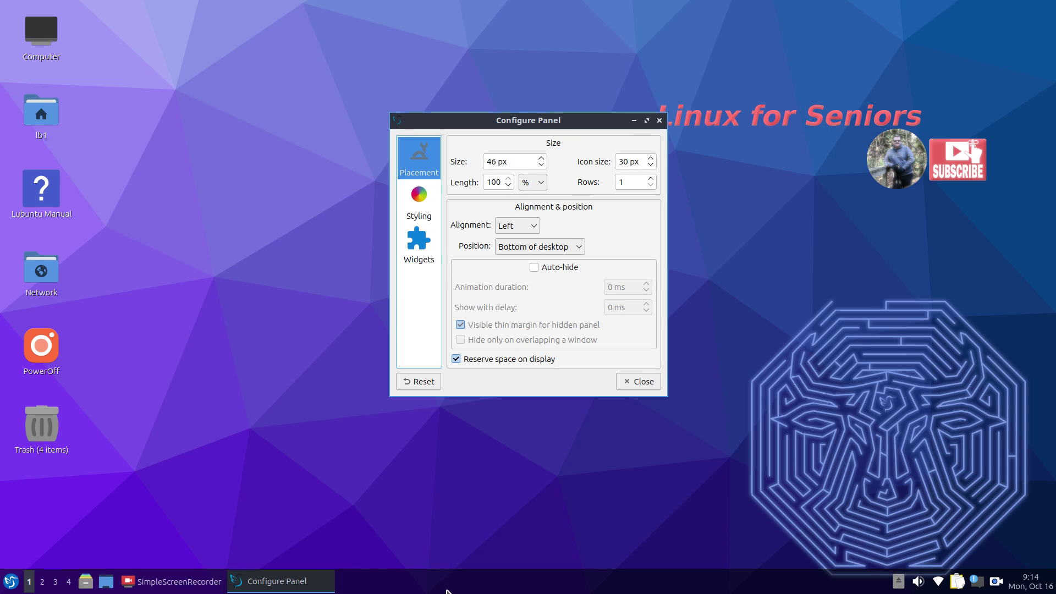
left_click(644, 381)
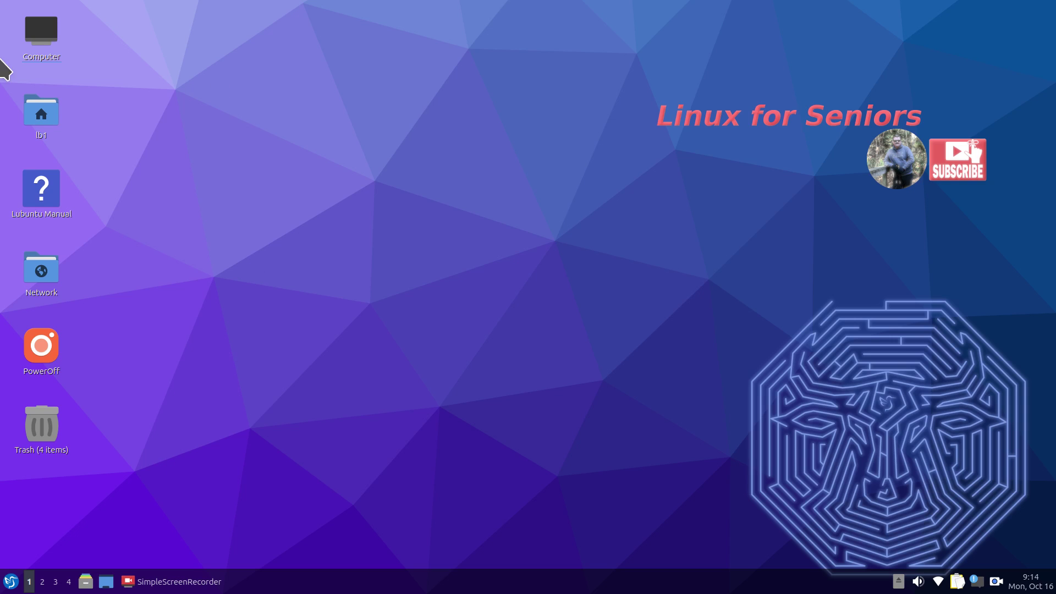
- Open Desktop Preferences from the desktop, check Advanced, then view the wall1.png stretched, black-background settings
right_click(288, 96)
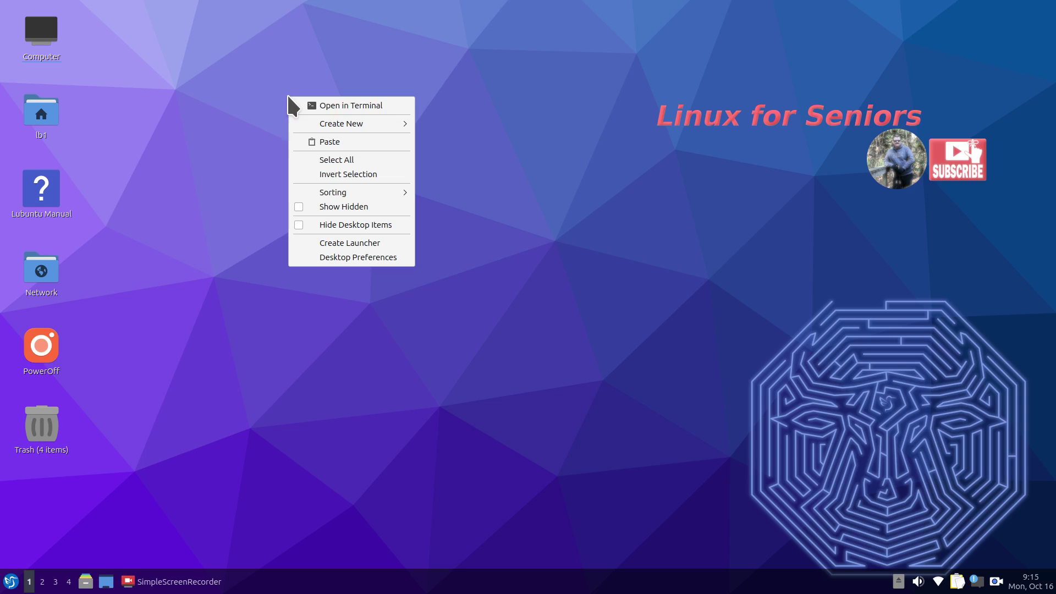
left_click(363, 257)
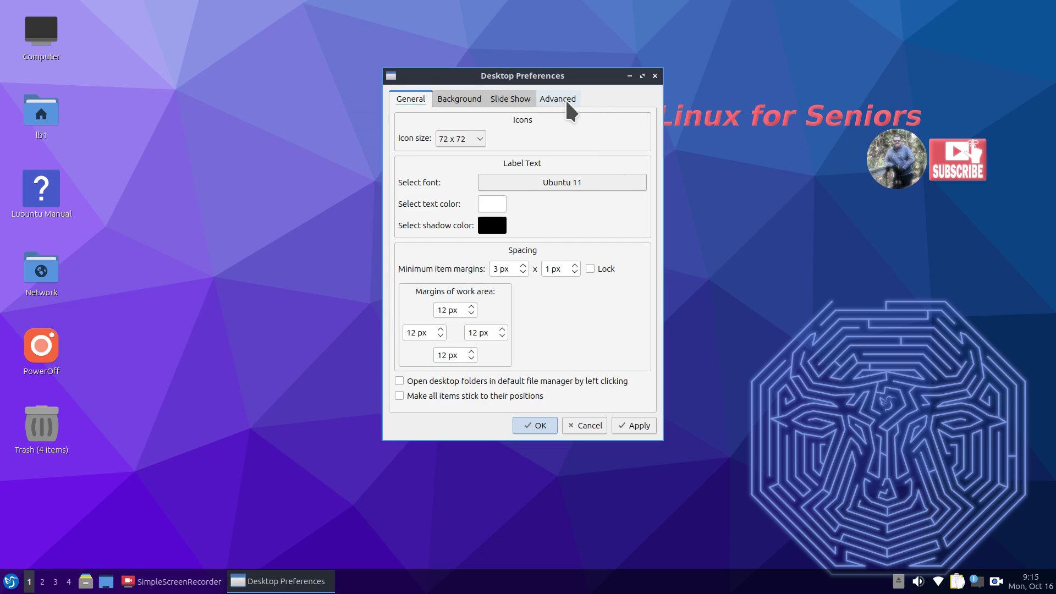
left_click(558, 99)
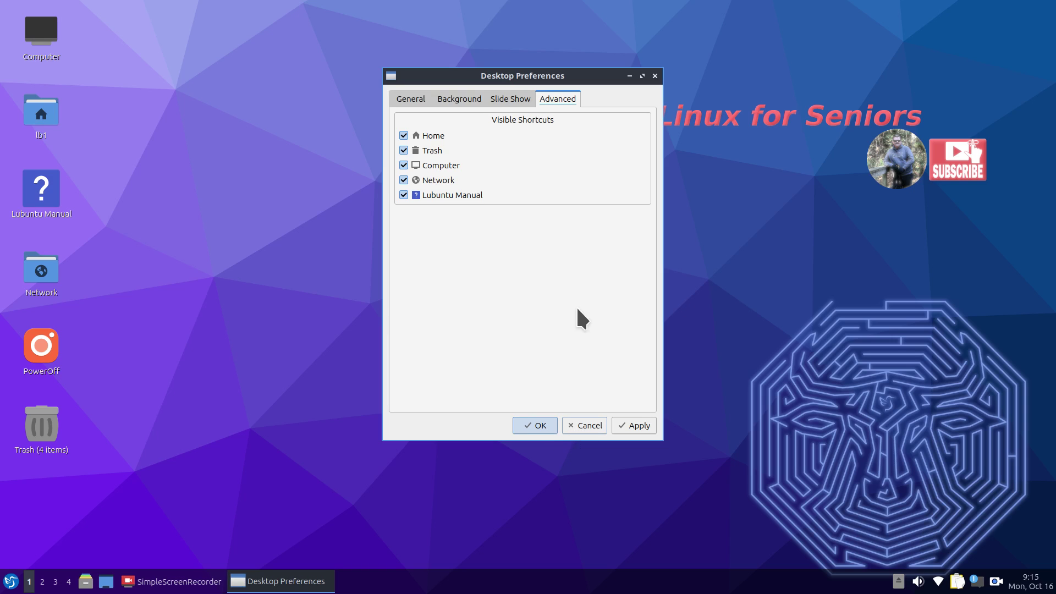
left_click(458, 97)
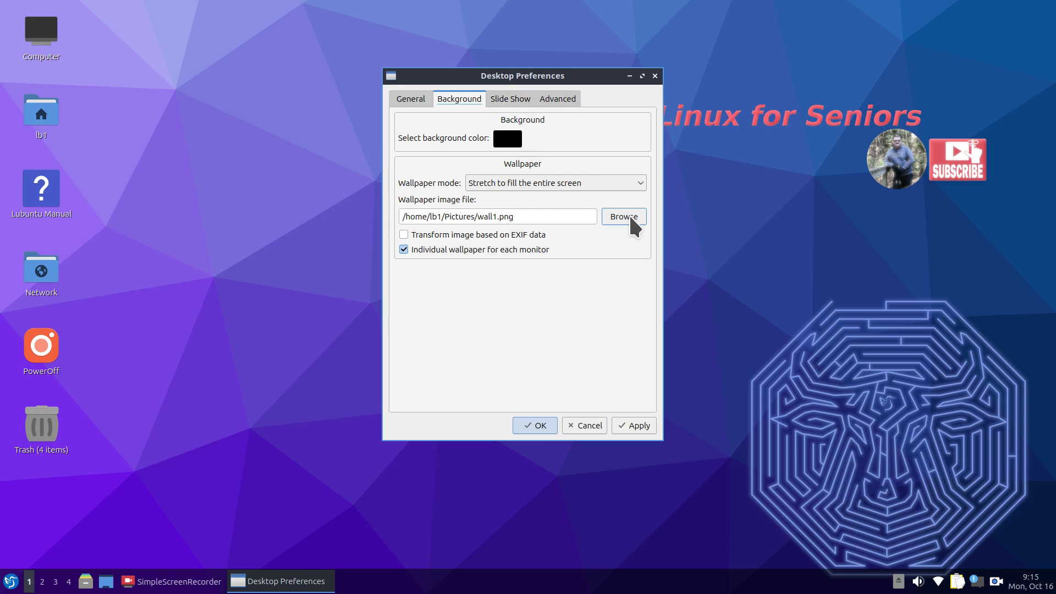
- Cancel Desktop Preferences, browse the application menu, and launch then close GIMP
left_click(584, 427)
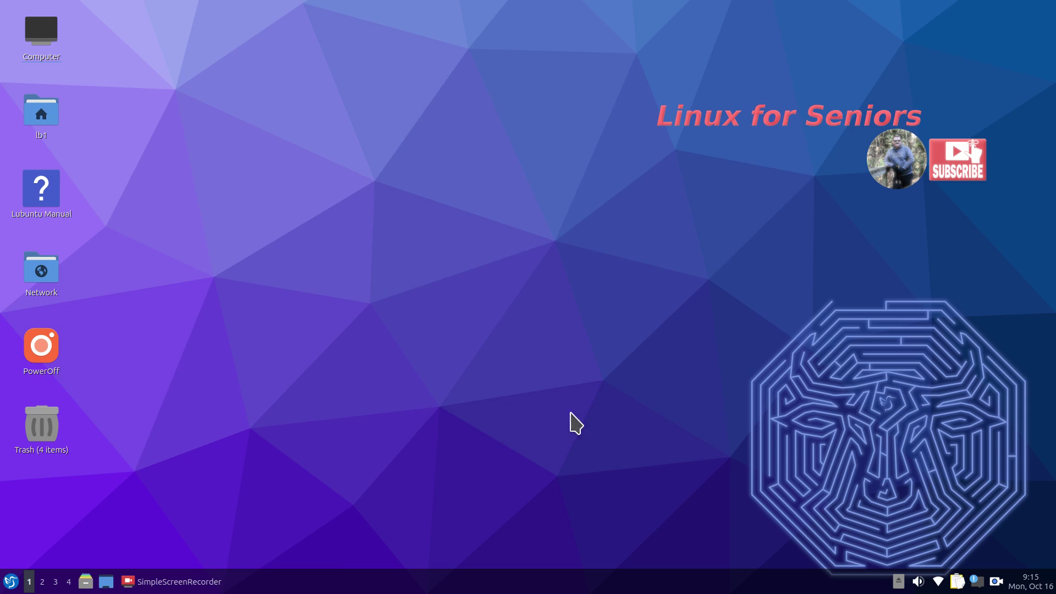
left_click(11, 582)
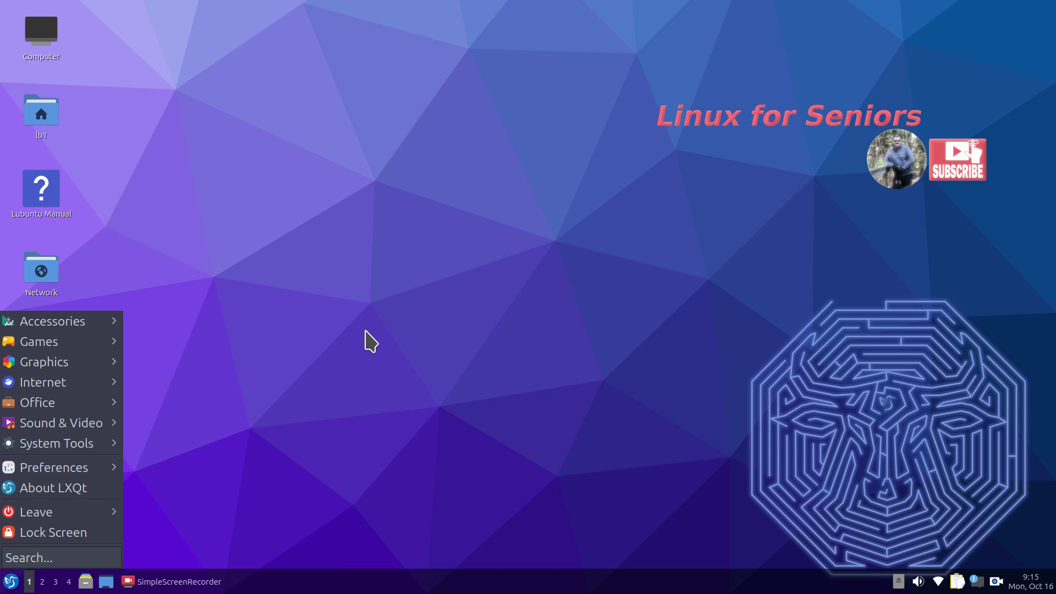
mouse_move(80, 322)
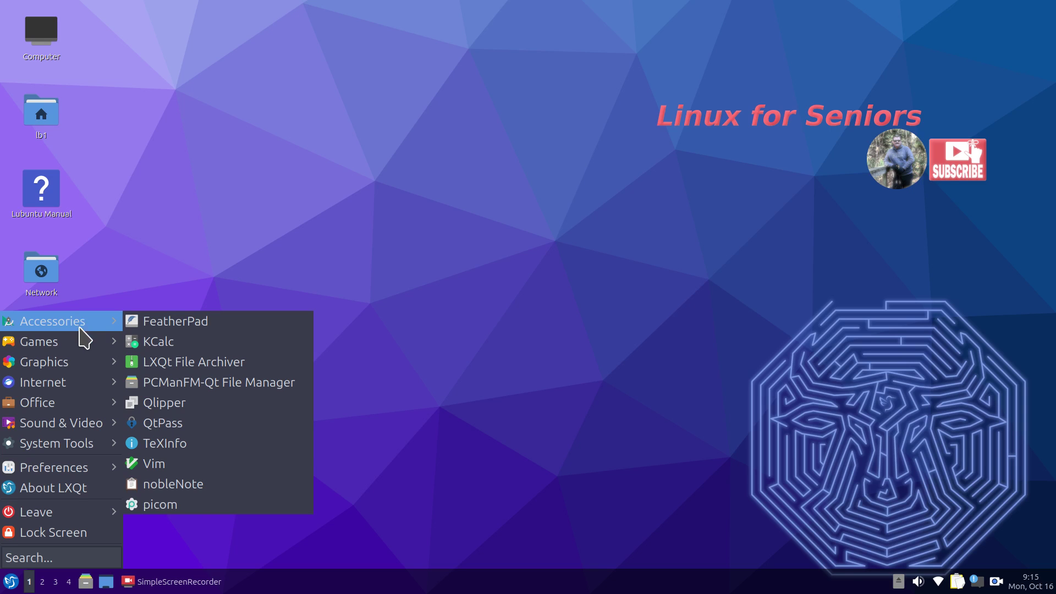
mouse_move(80, 342)
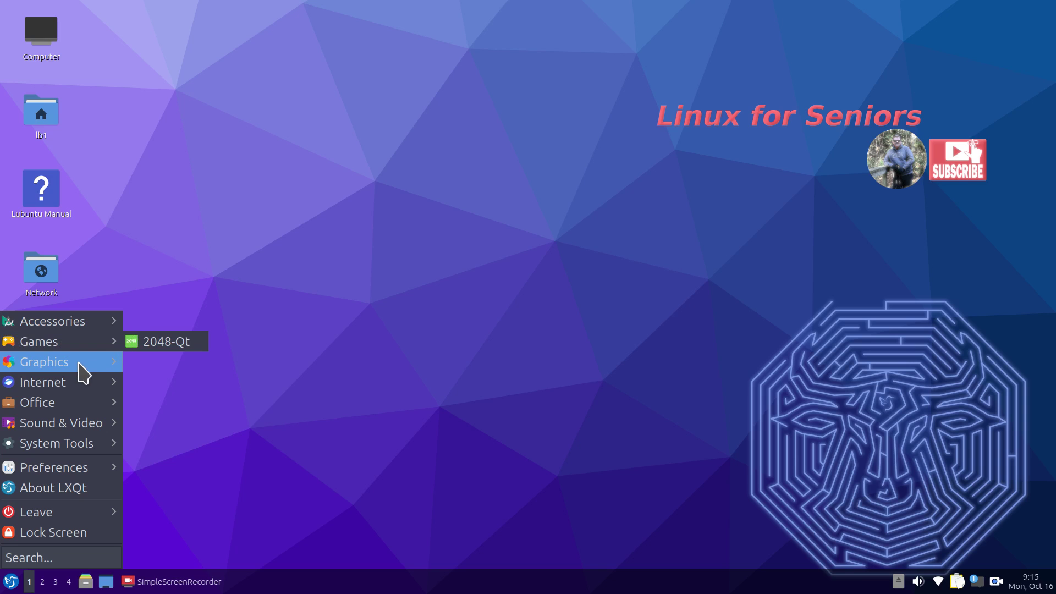
mouse_move(78, 364)
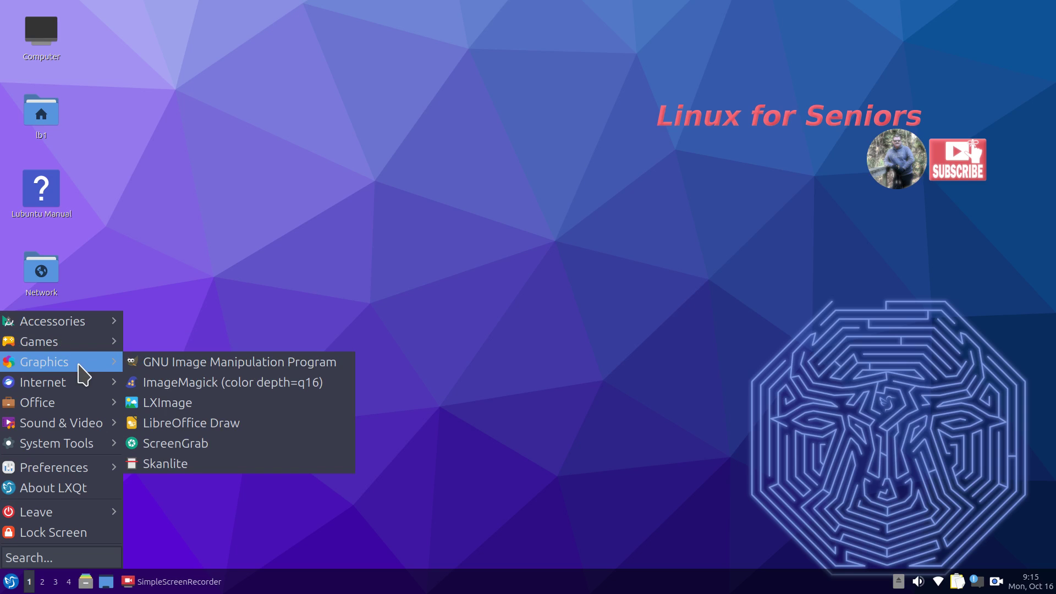
left_click(270, 365)
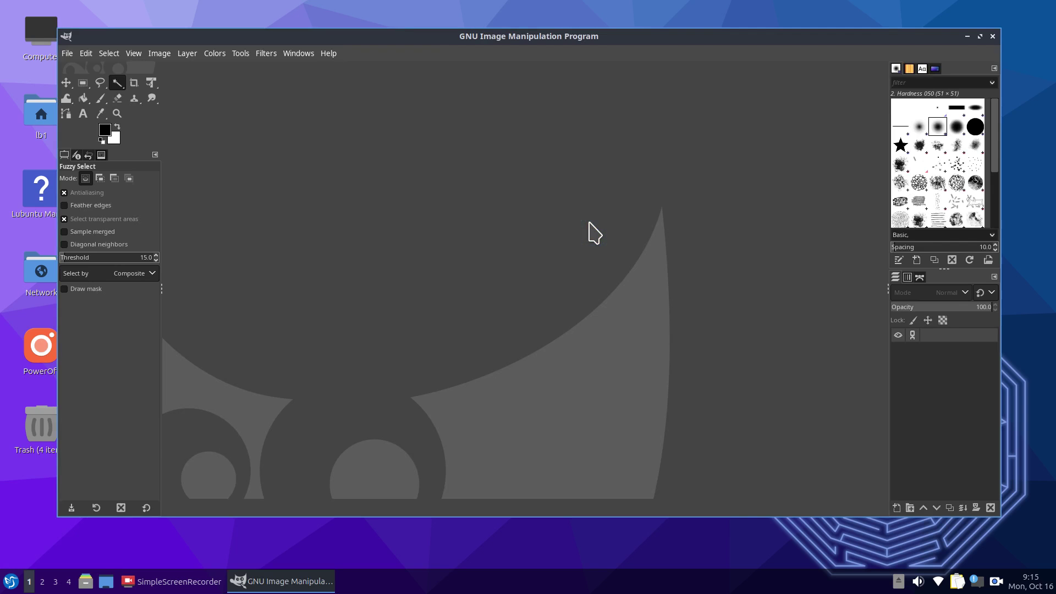
left_click(994, 37)
- Show the Office category's LibreOffice programs and qpdfview in the application menu
left_click(11, 580)
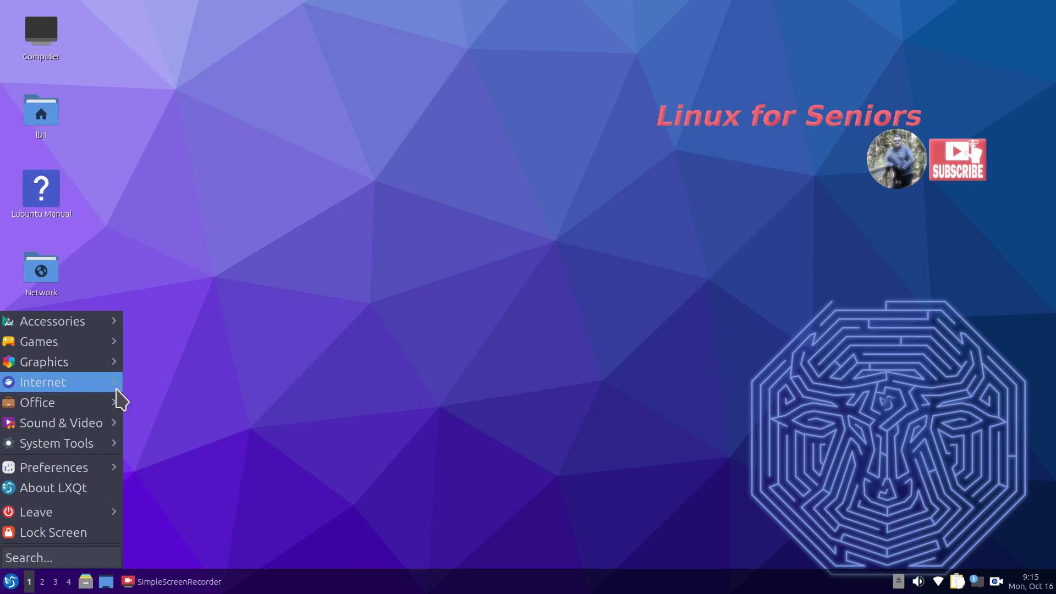
mouse_move(90, 389)
mouse_move(82, 362)
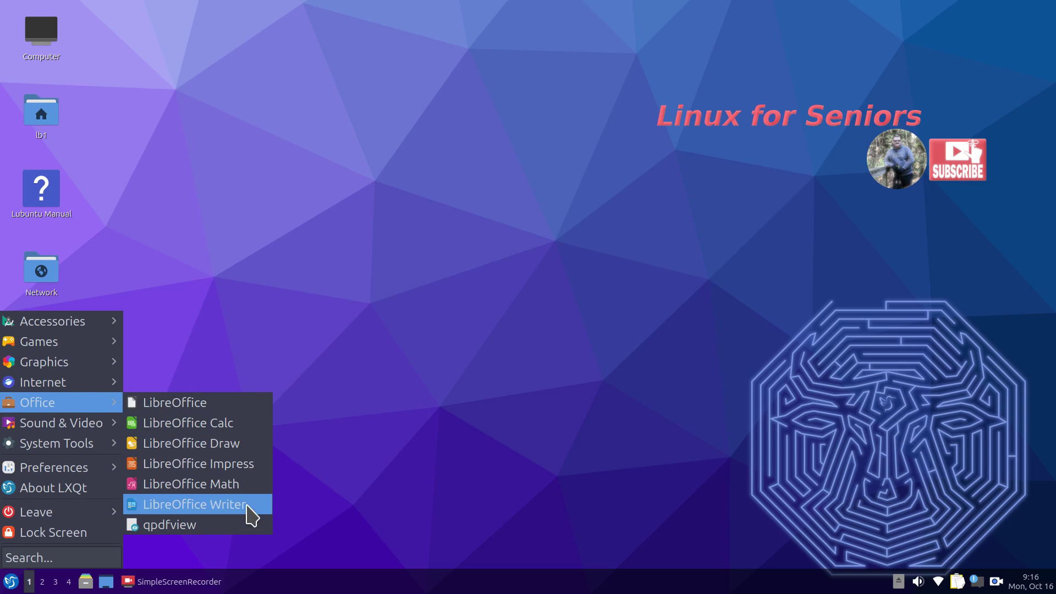
left_click(238, 504)
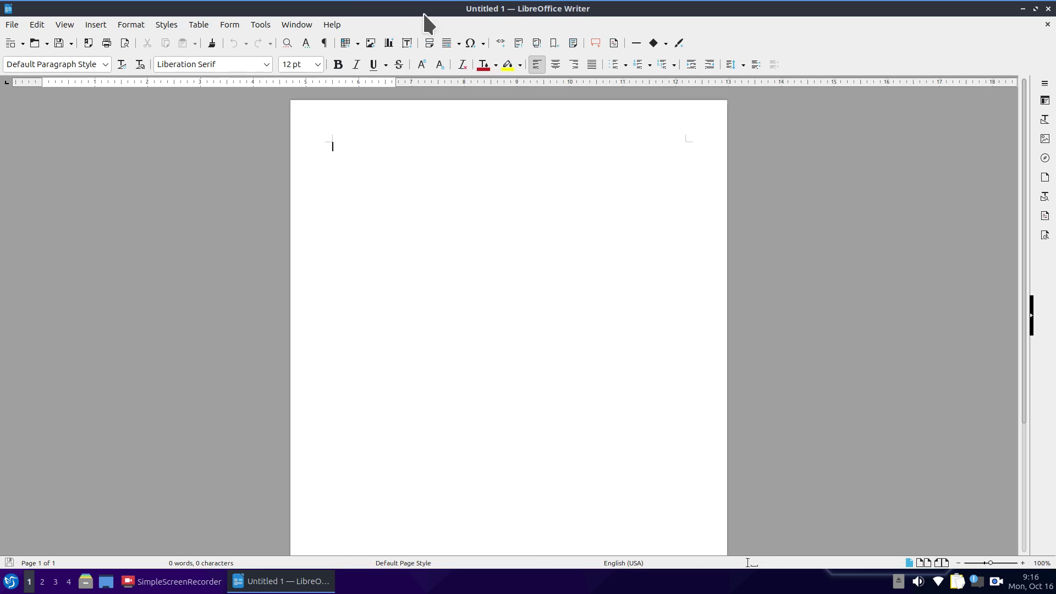
left_click(333, 25)
left_click(379, 214)
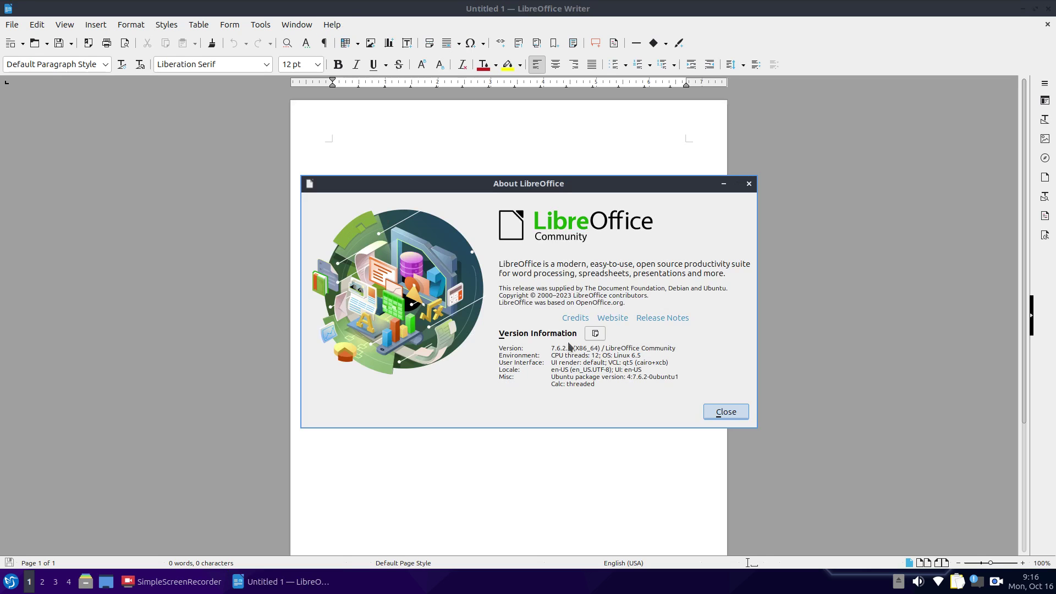
left_click(725, 413)
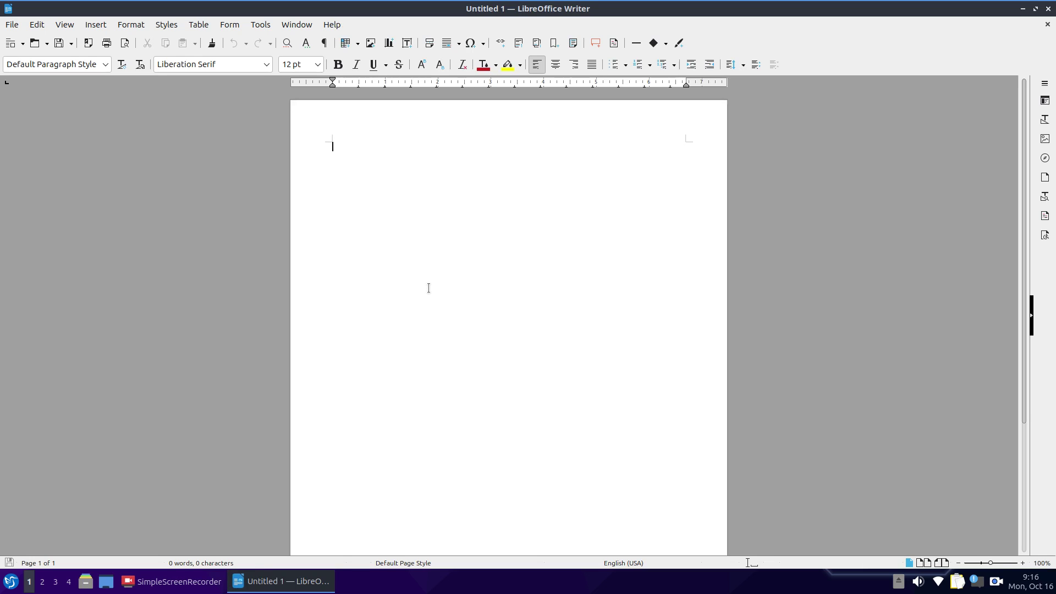
left_click(1048, 9)
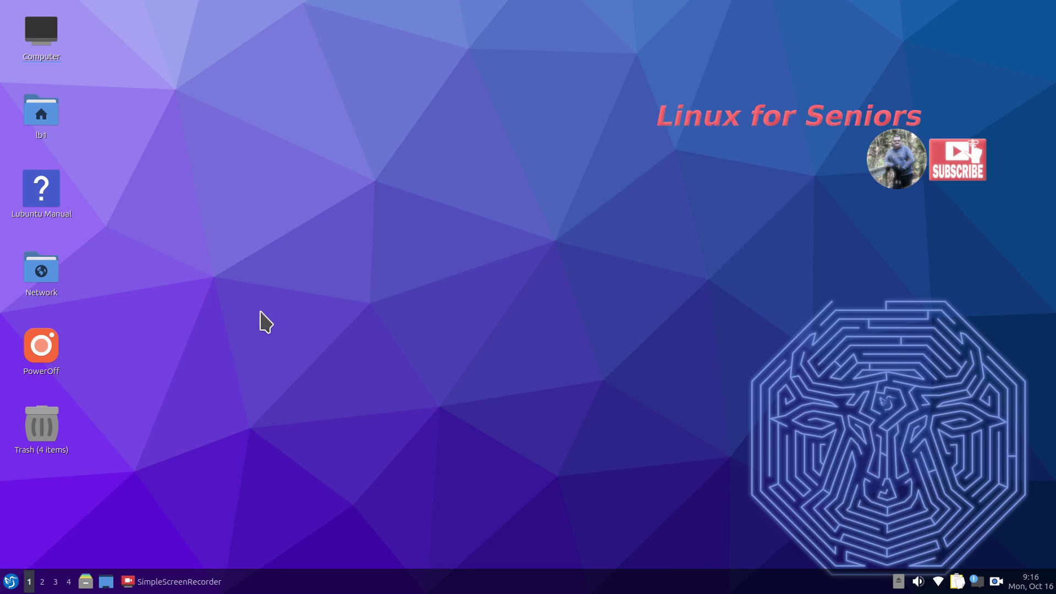
- Browse Sound & Video and System Tools, then reach Preferences > LXQt Settings in the application menu
left_click(12, 586)
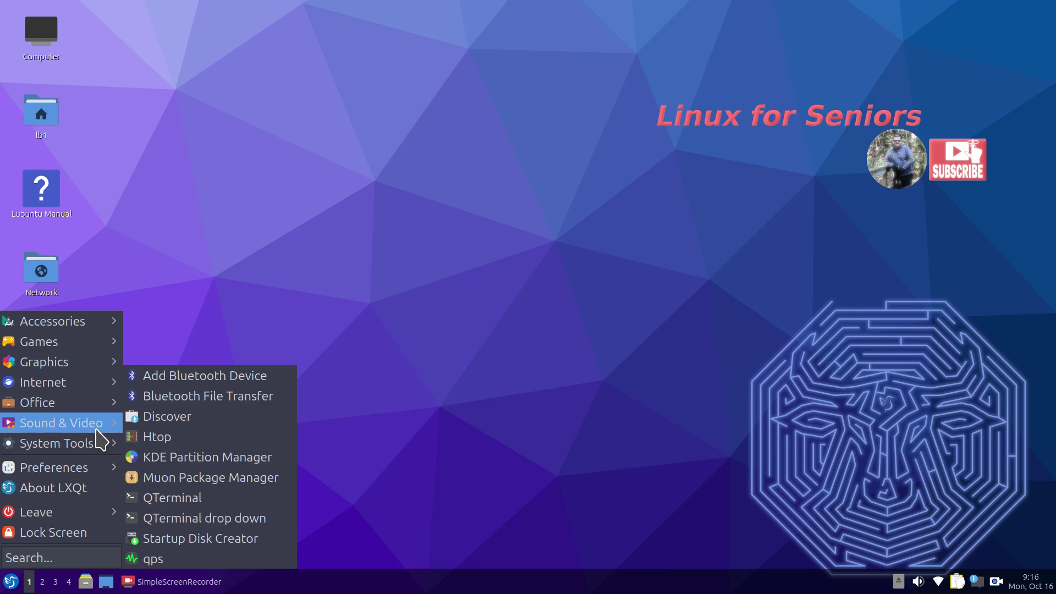
mouse_move(95, 429)
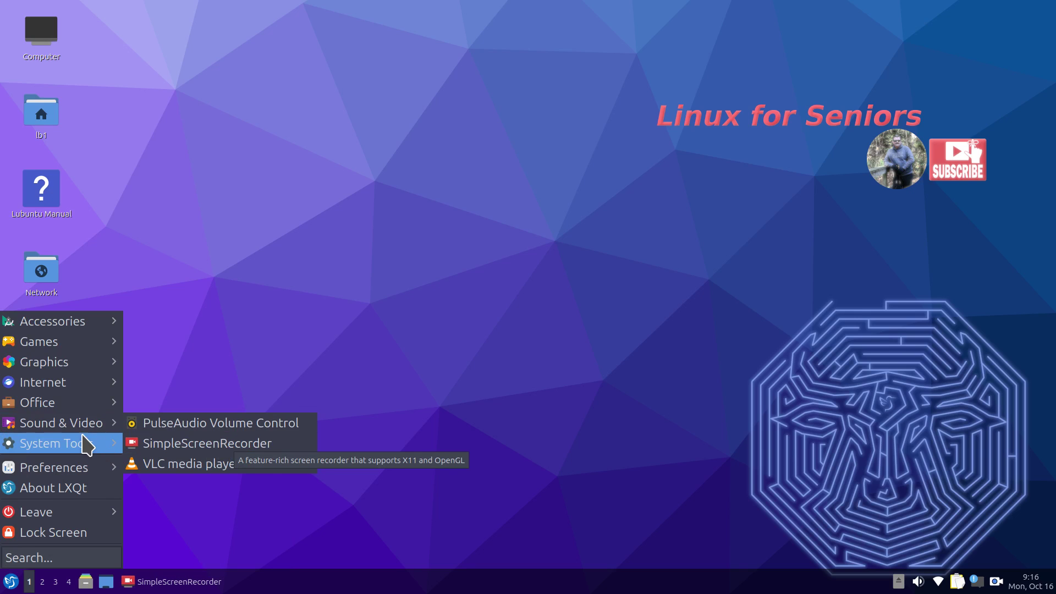
mouse_move(69, 446)
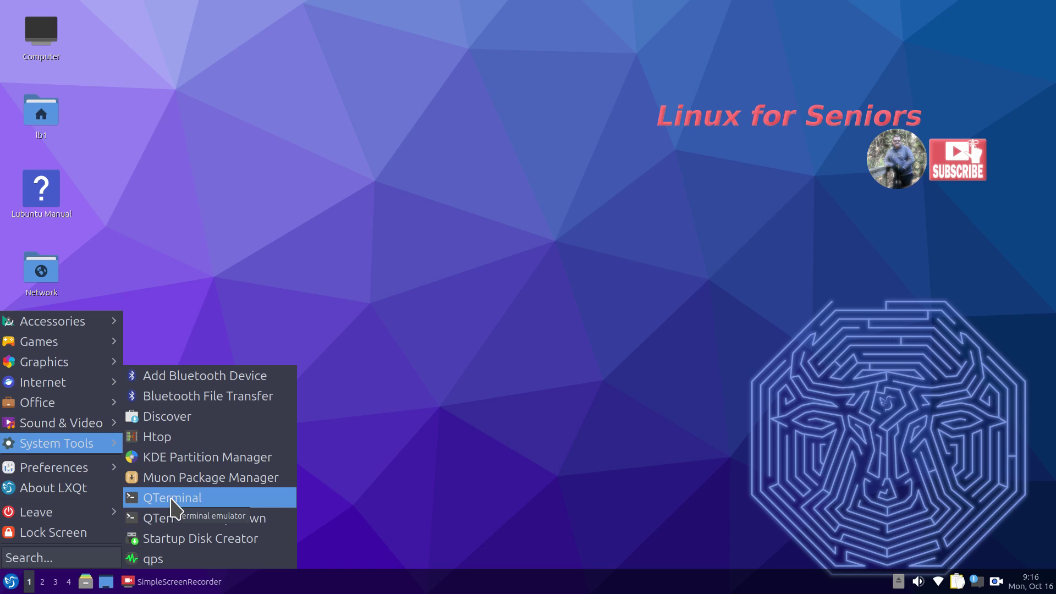
mouse_move(85, 482)
mouse_move(173, 378)
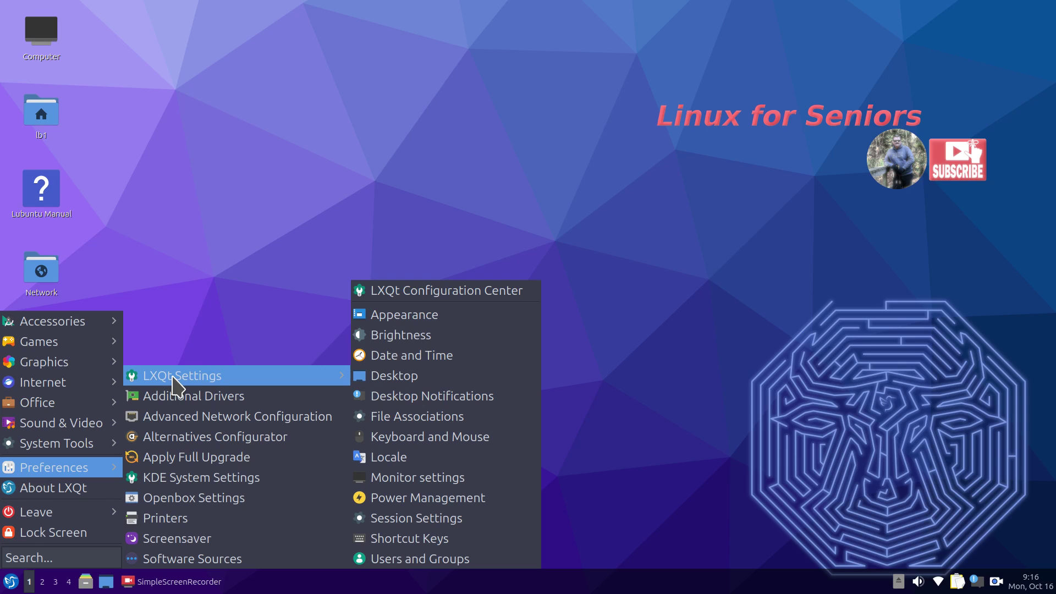
- Open Appearance in the Configuration Center and view Icons Theme, LXQt Theme, Font and Cursor before closing
left_click(437, 292)
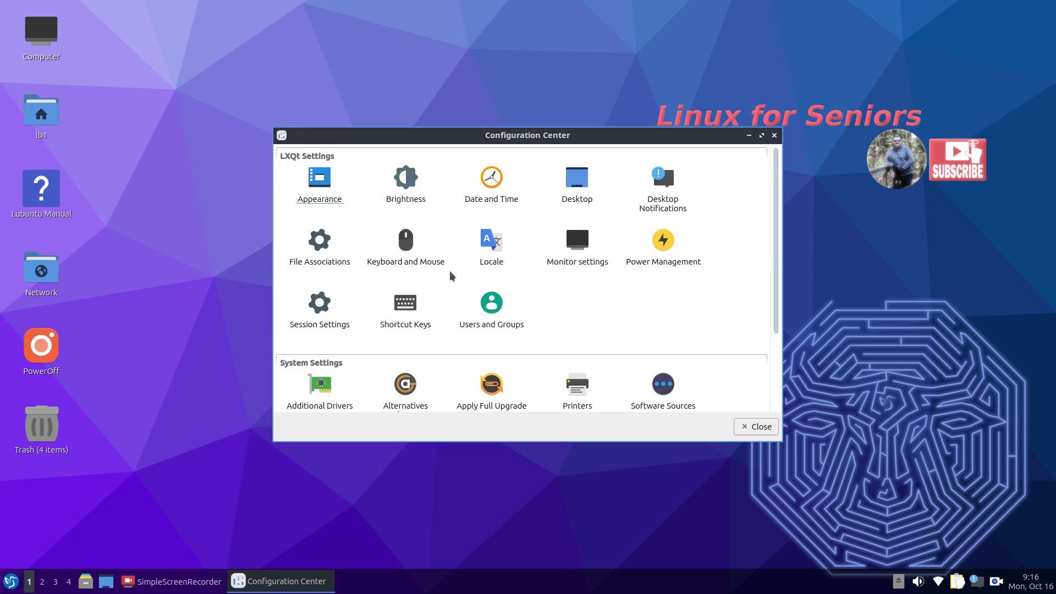
left_click(318, 180)
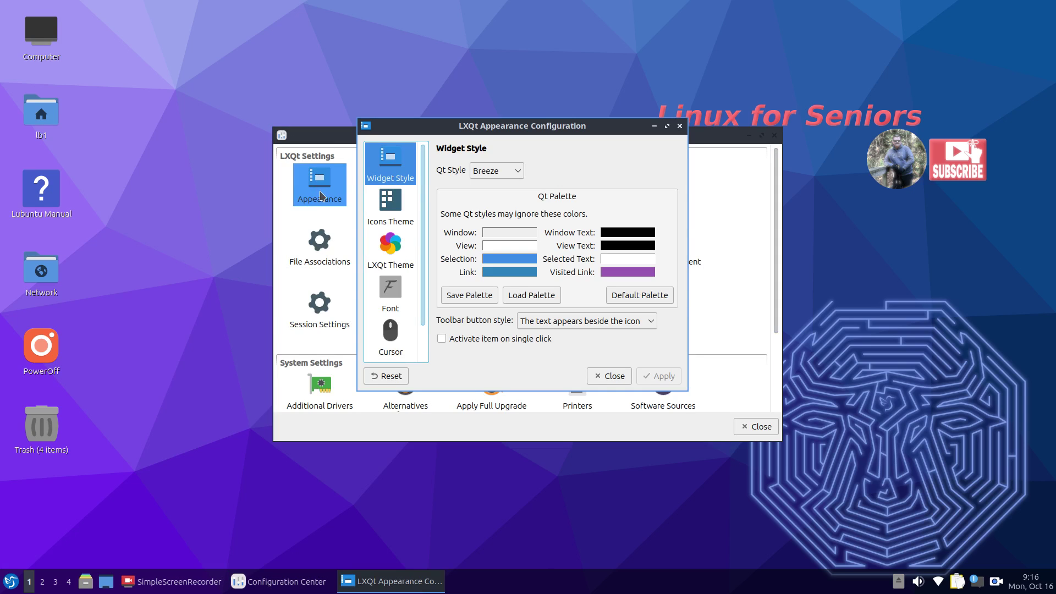
left_click(390, 206)
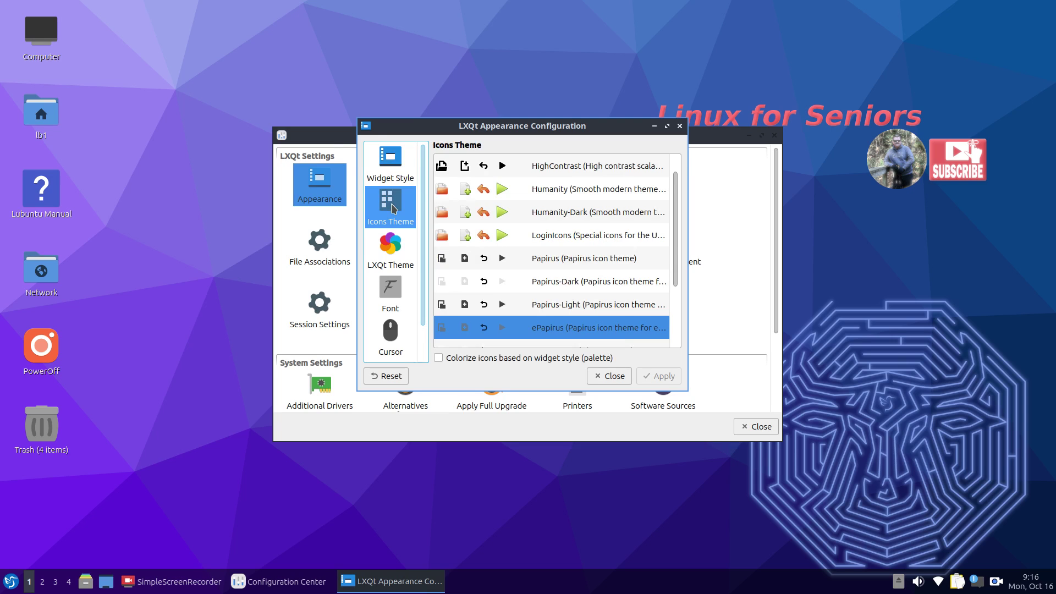
left_click(392, 252)
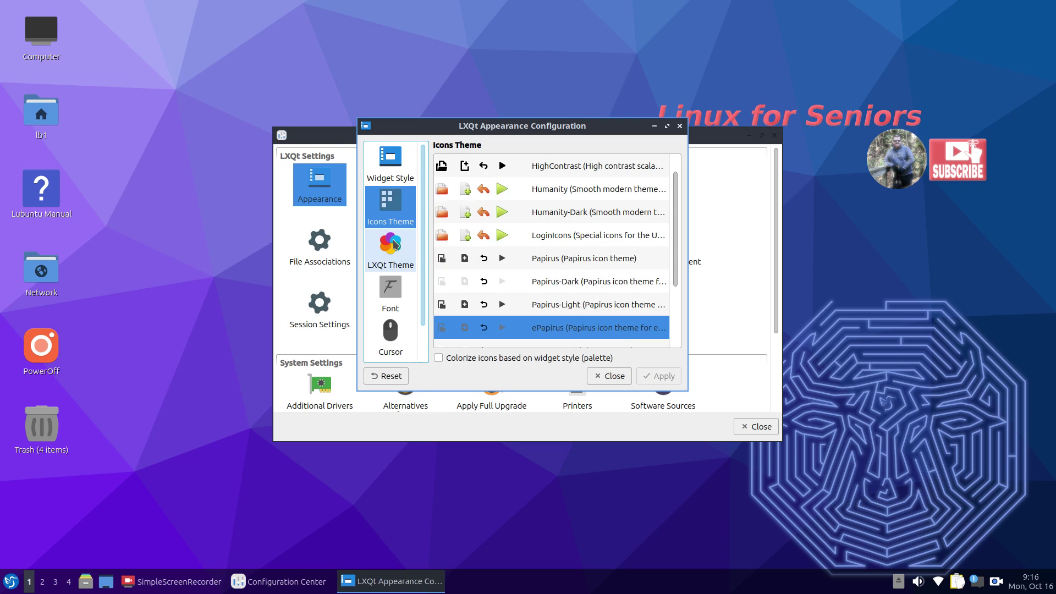
left_click(388, 301)
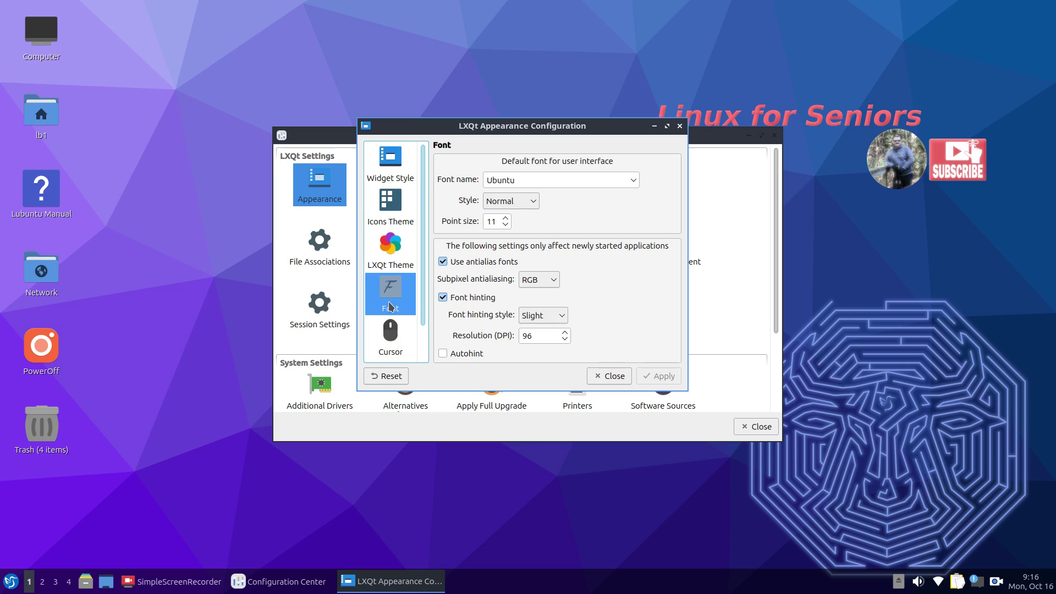
left_click(388, 350)
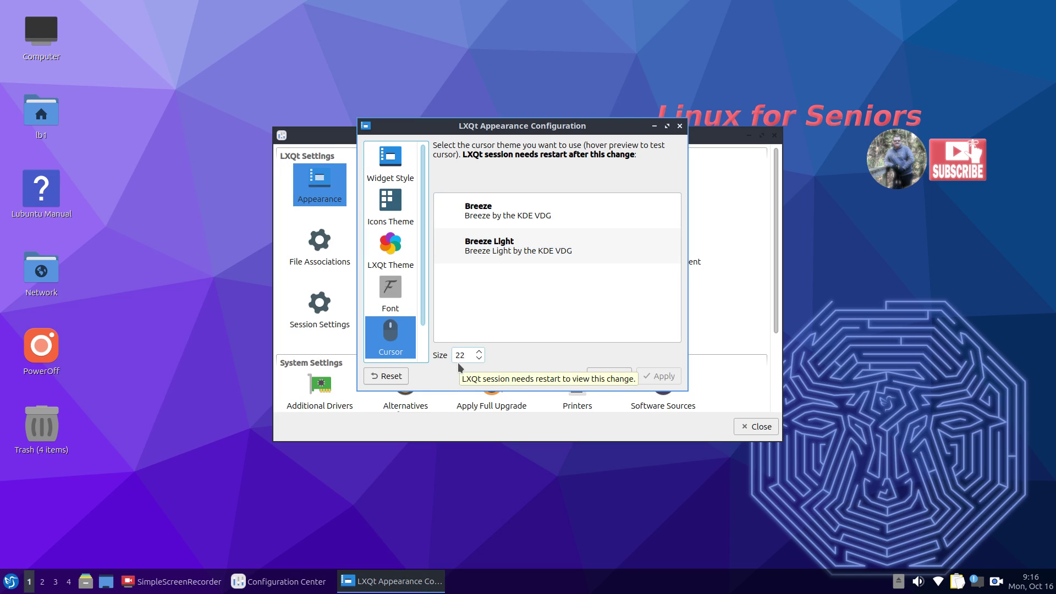
left_click(607, 376)
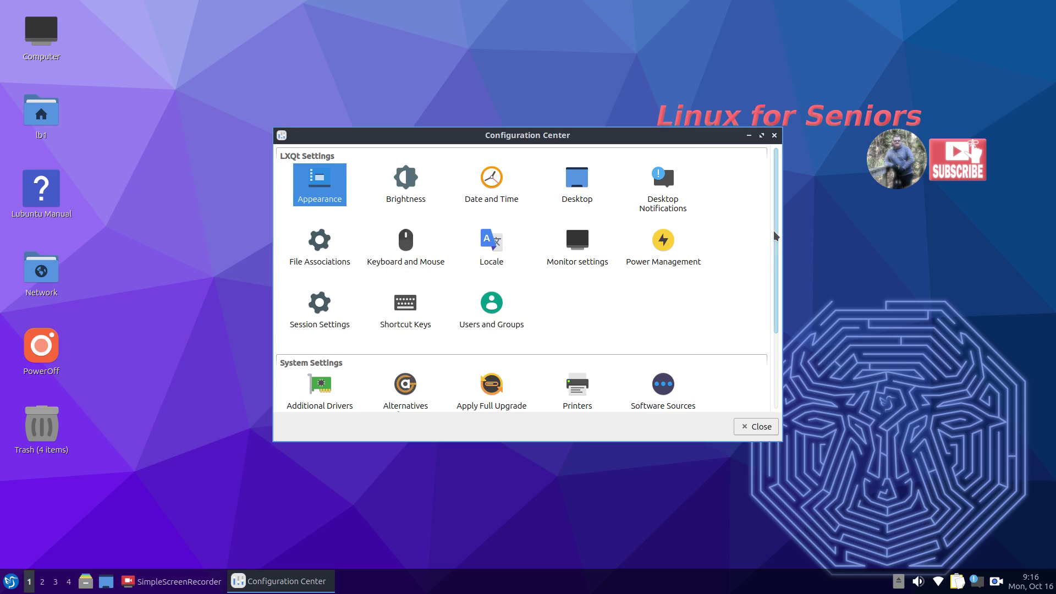
- Open Printers to see the Brother_HL_3170CDW_series printer, then close the printer list
left_click_drag(778, 226, 779, 303)
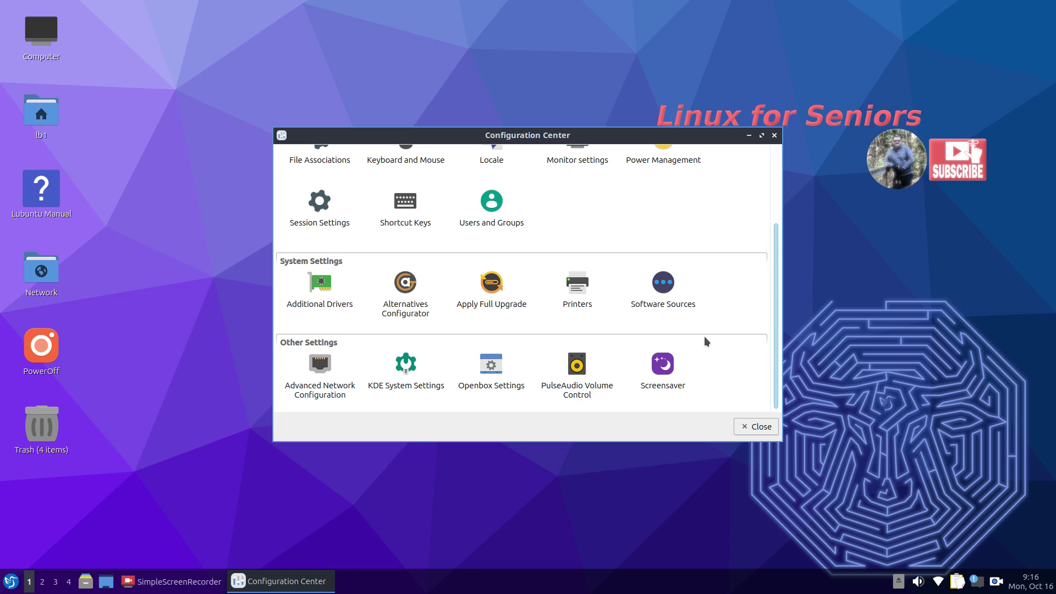
double_click(579, 288)
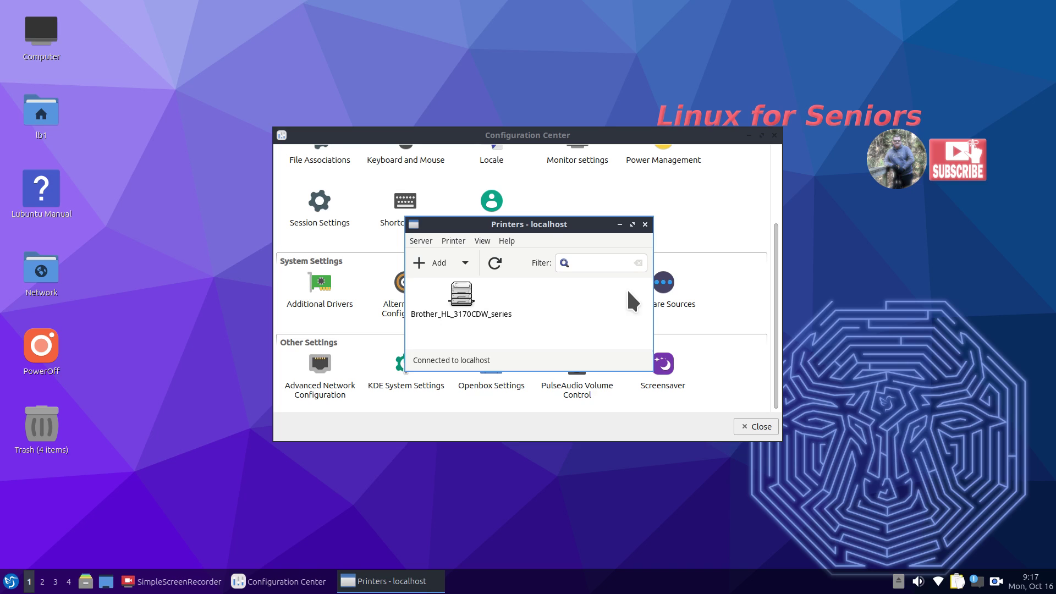
left_click(645, 224)
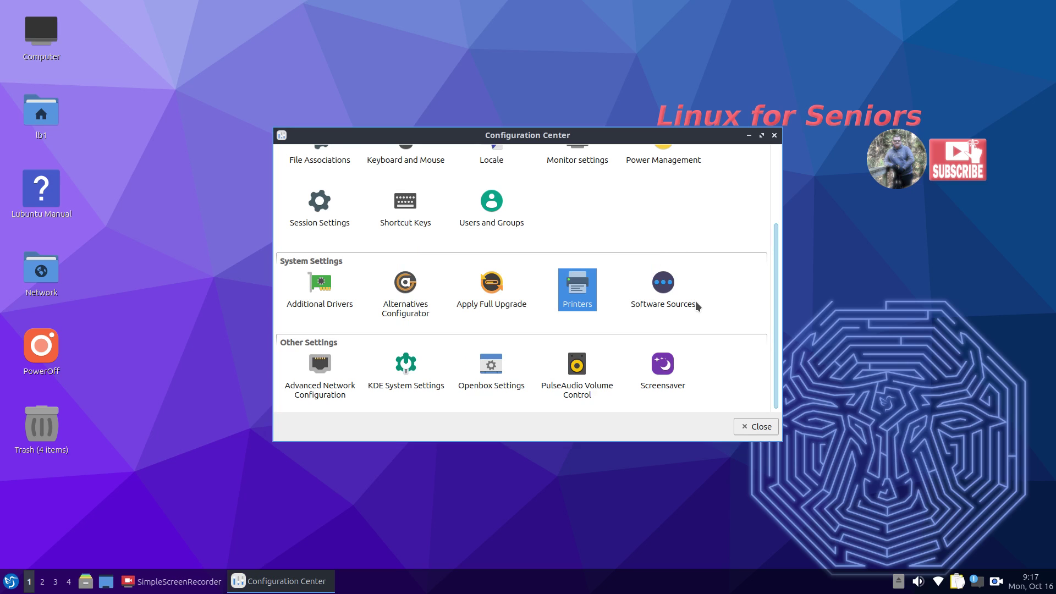
- Close Configuration Center, view About LXQt (version 1.3.0), then search the menu for 'dis'
left_click(773, 135)
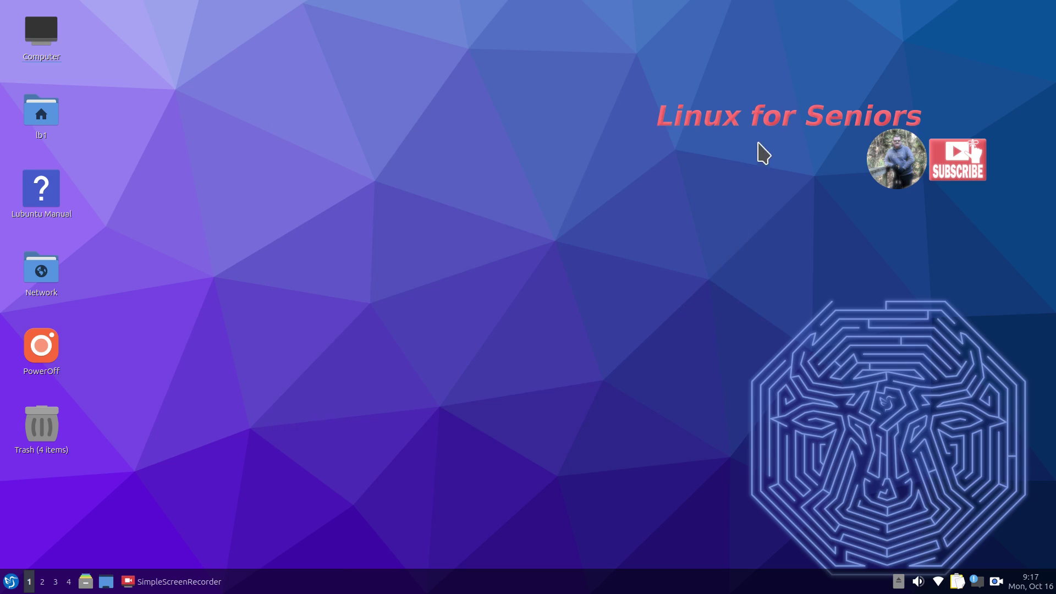
left_click(11, 582)
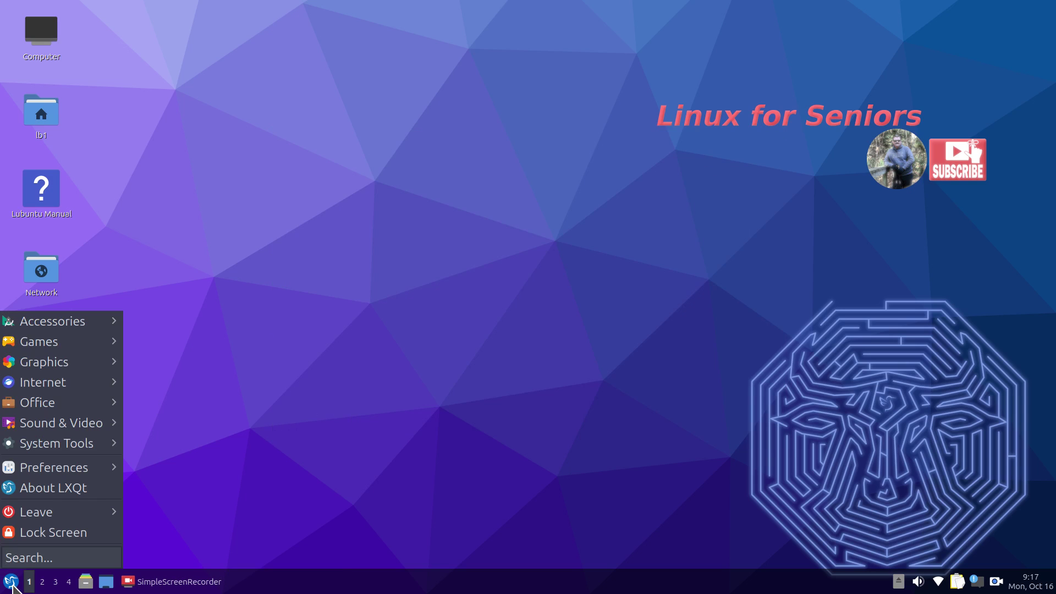
left_click(85, 489)
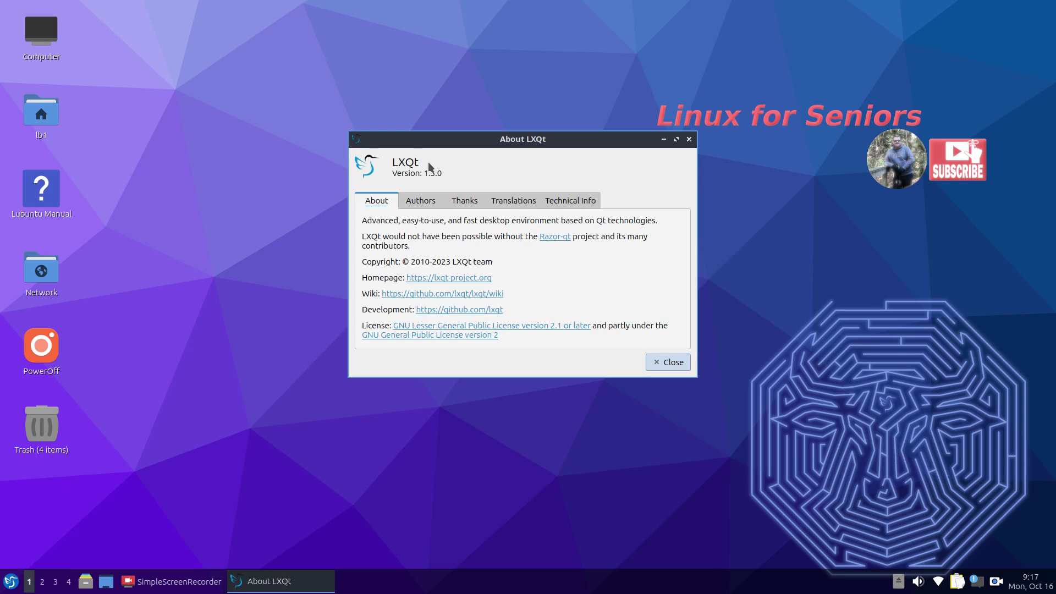
left_click(670, 363)
left_click(10, 582)
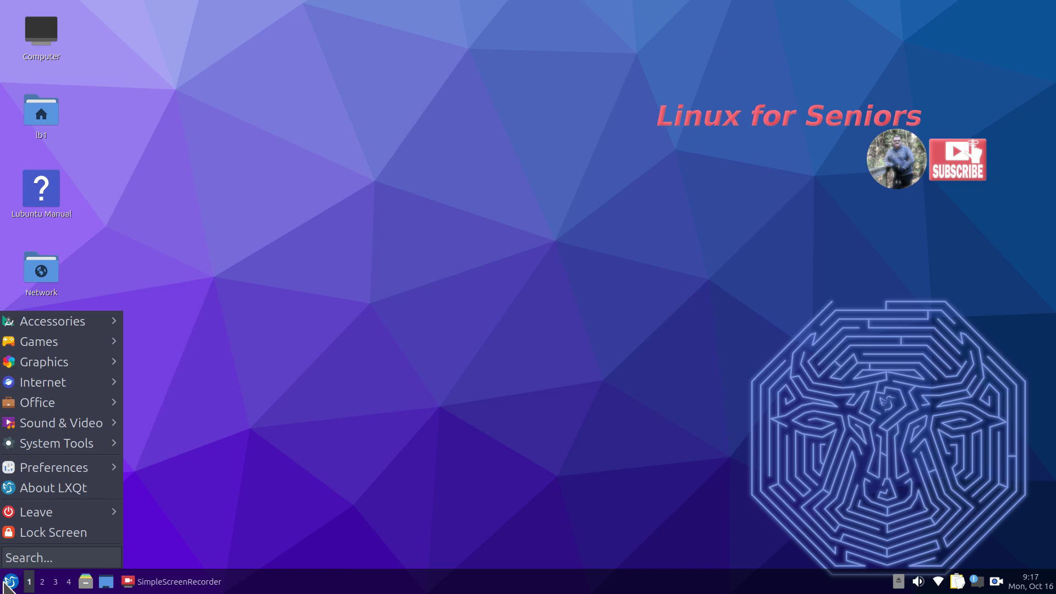
type("dis")
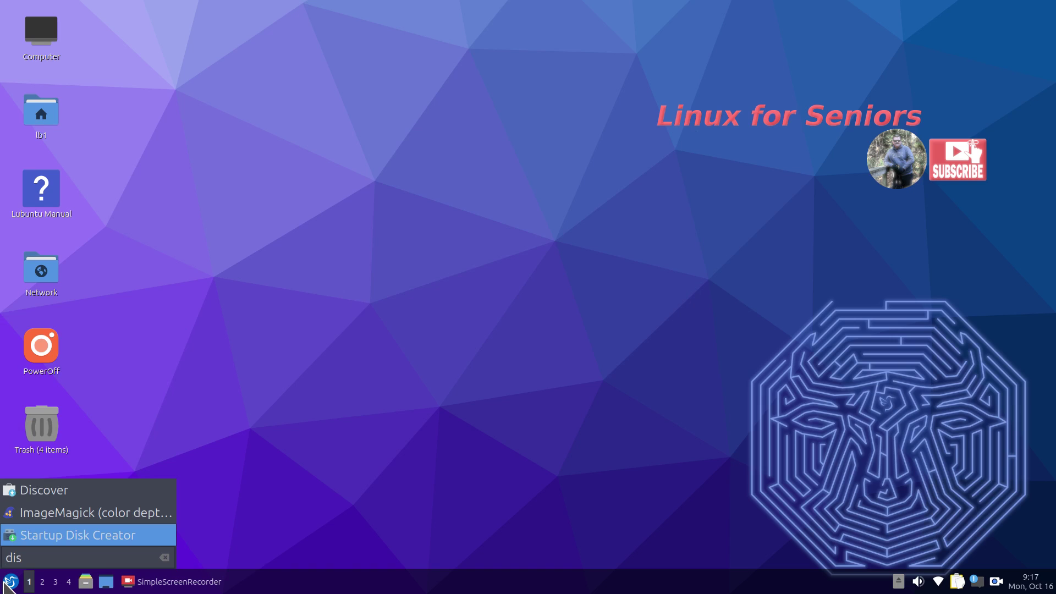
- Launch Discover and review its version information and software source settings
left_click(84, 493)
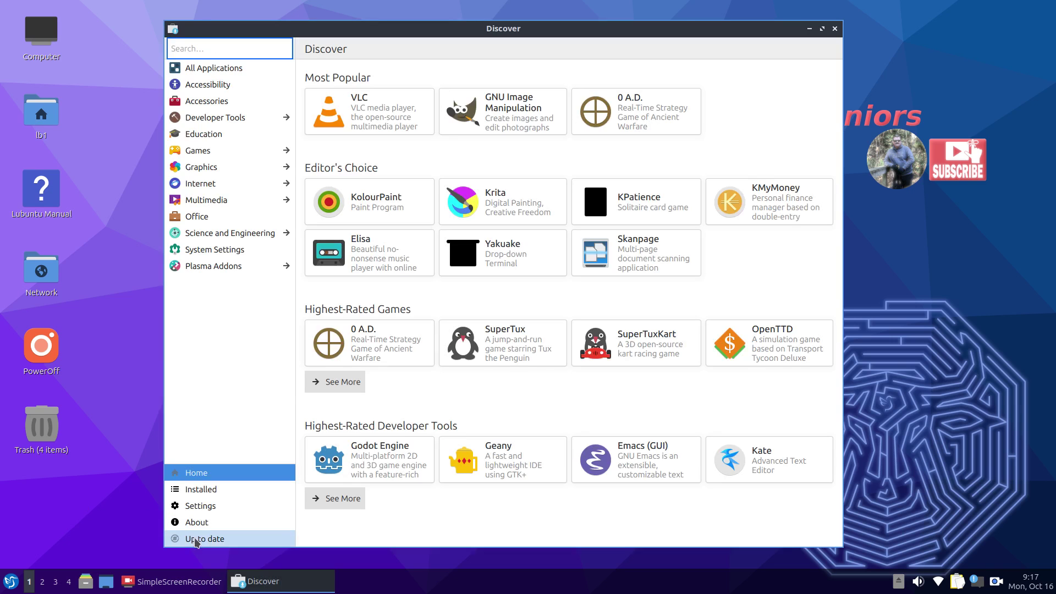
left_click(197, 522)
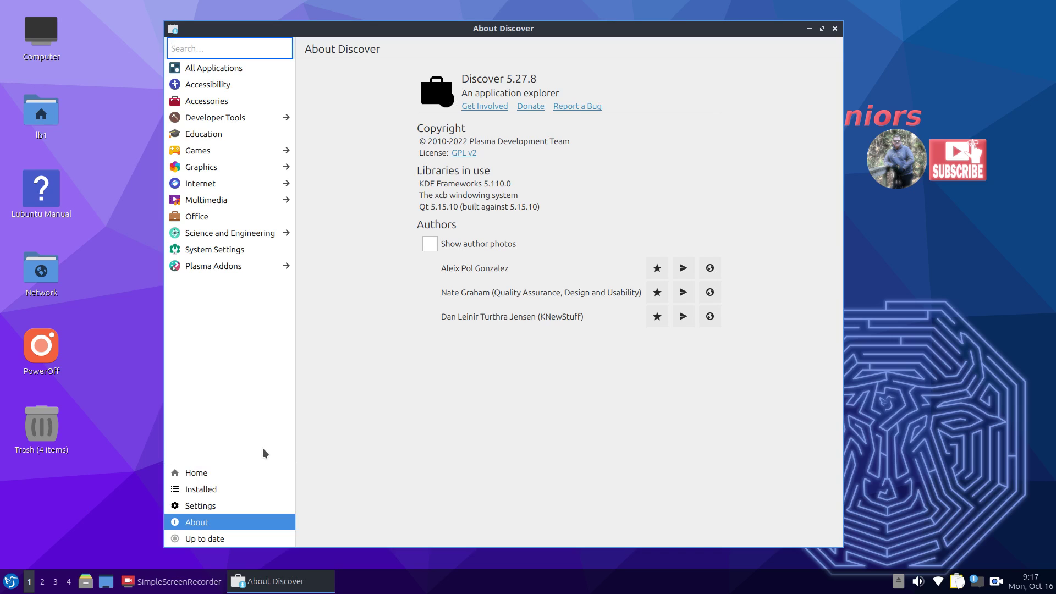
left_click(210, 509)
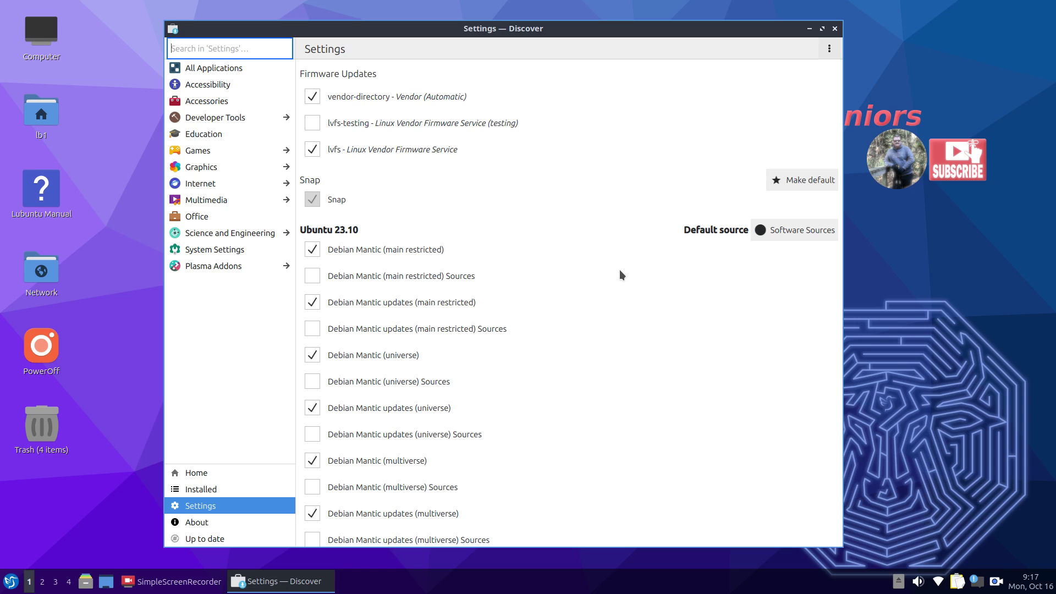
scroll(605, 301, "down", 2)
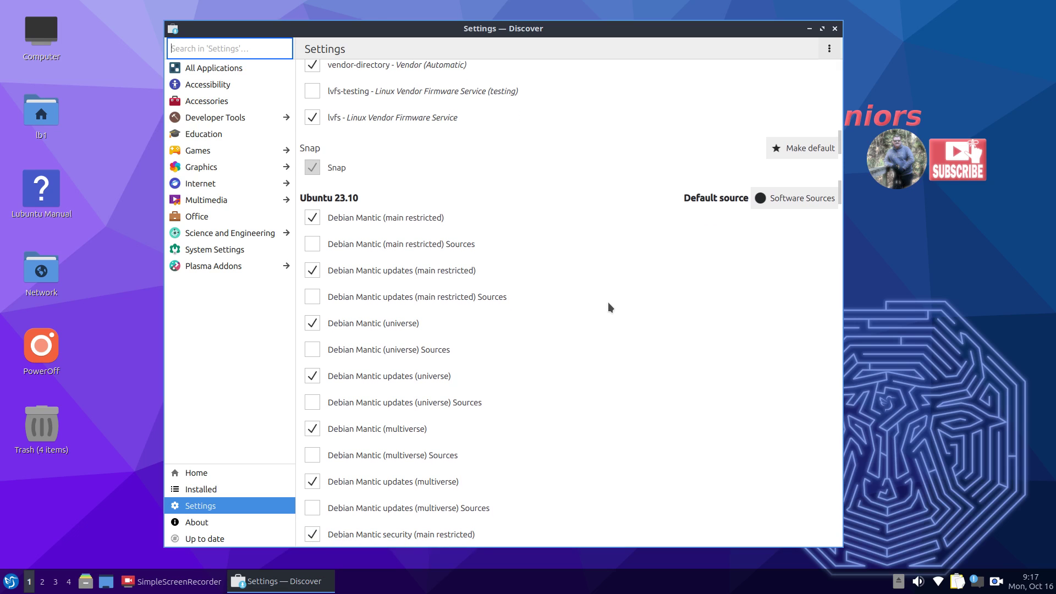
scroll(608, 303, "down", 5)
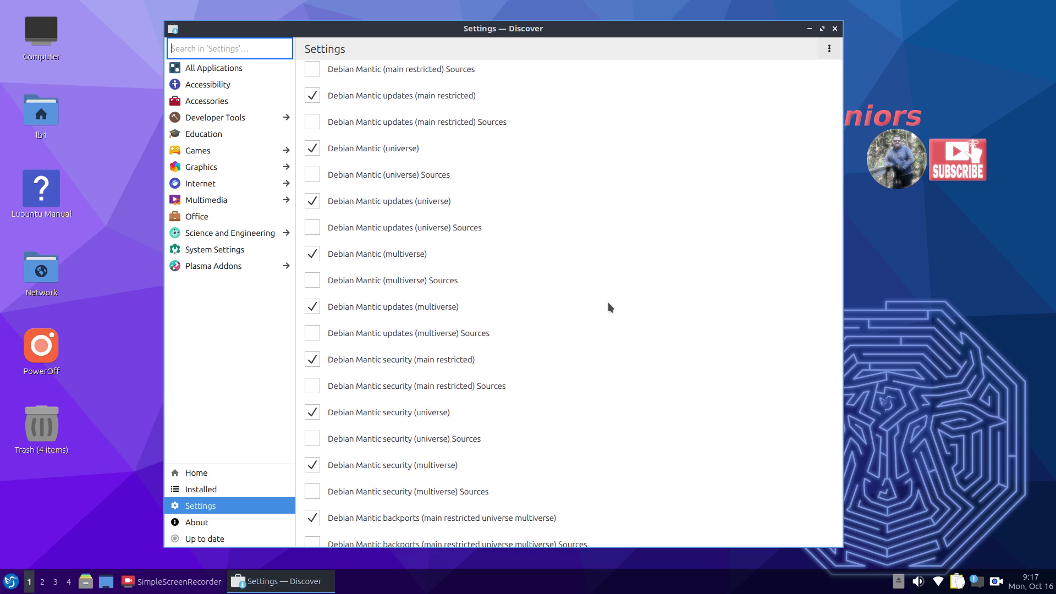
scroll(608, 302, "down", 2)
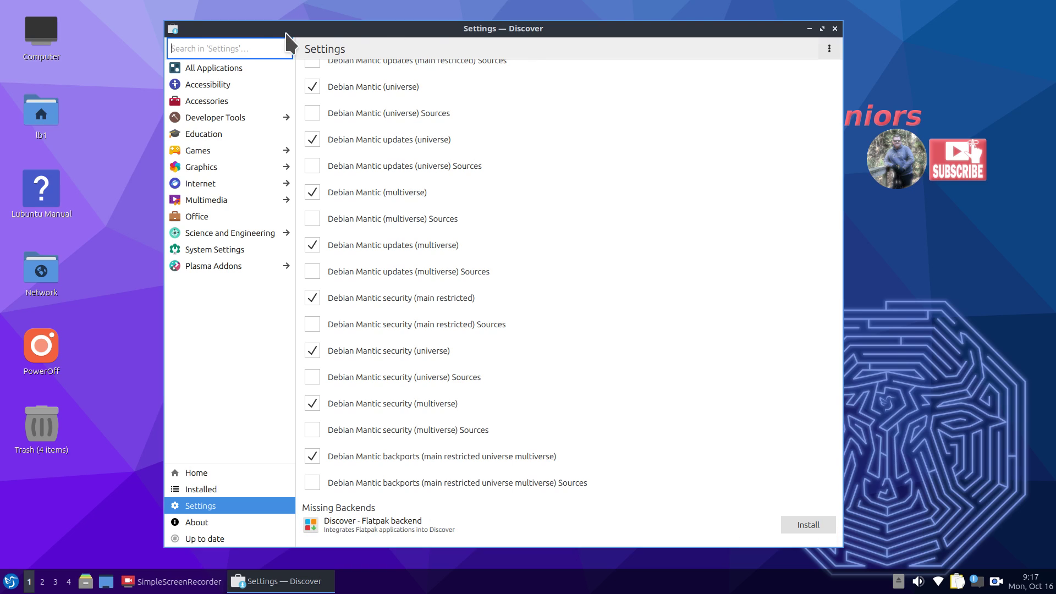
- Browse all 2,246 applications, view the SpeedCrunch 0.12.0-6 details, then close Discover
left_click(211, 69)
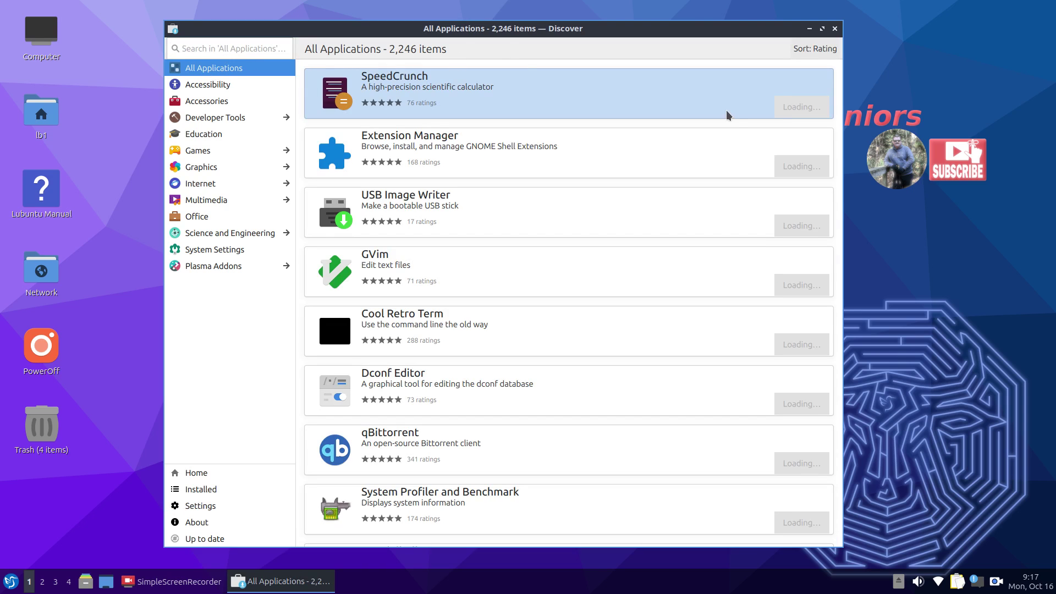
left_click(645, 91)
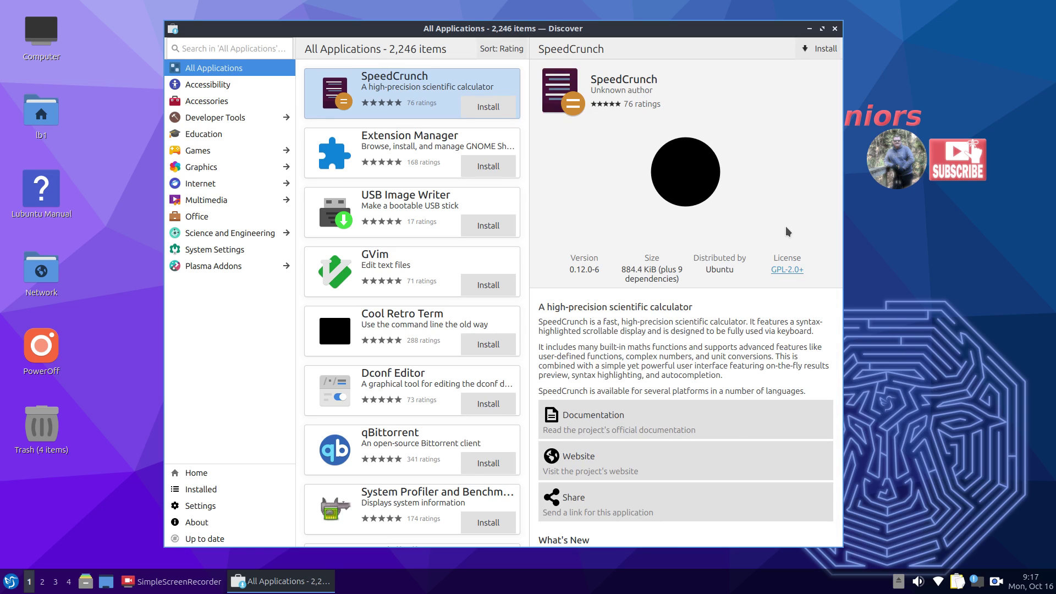
left_click(189, 48)
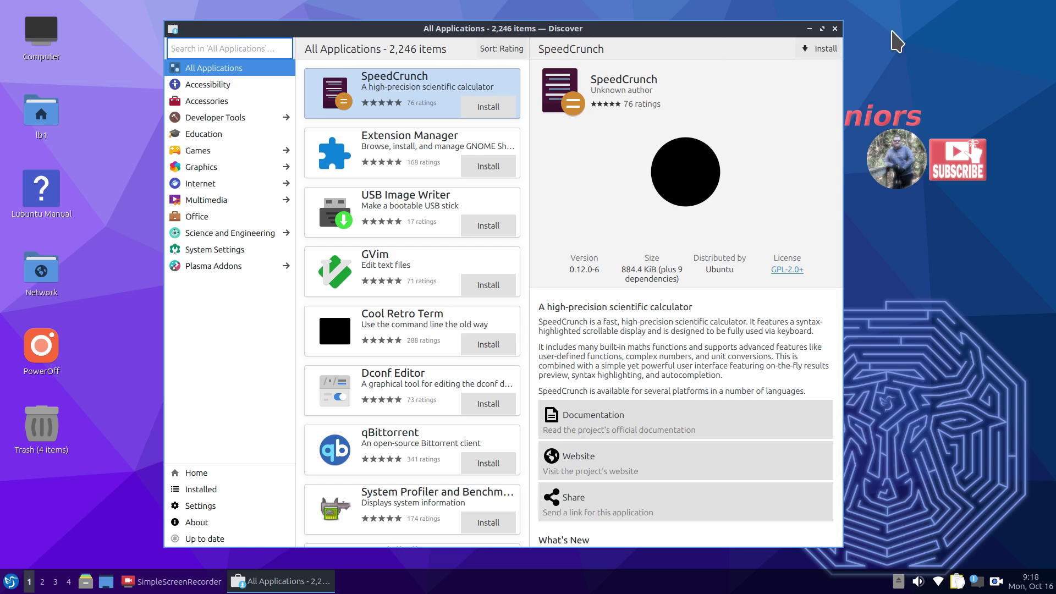
left_click(834, 28)
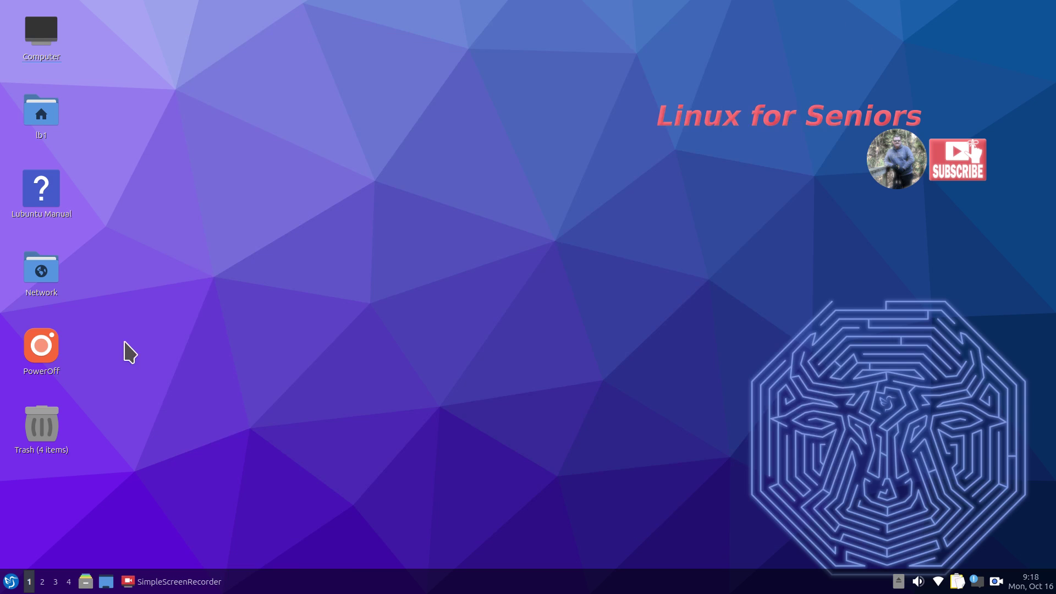
- Show the main menu's Leave options (Hibernate, Logout, Reboot, Shutdown, Suspend), then dismiss them unused
left_click(9, 580)
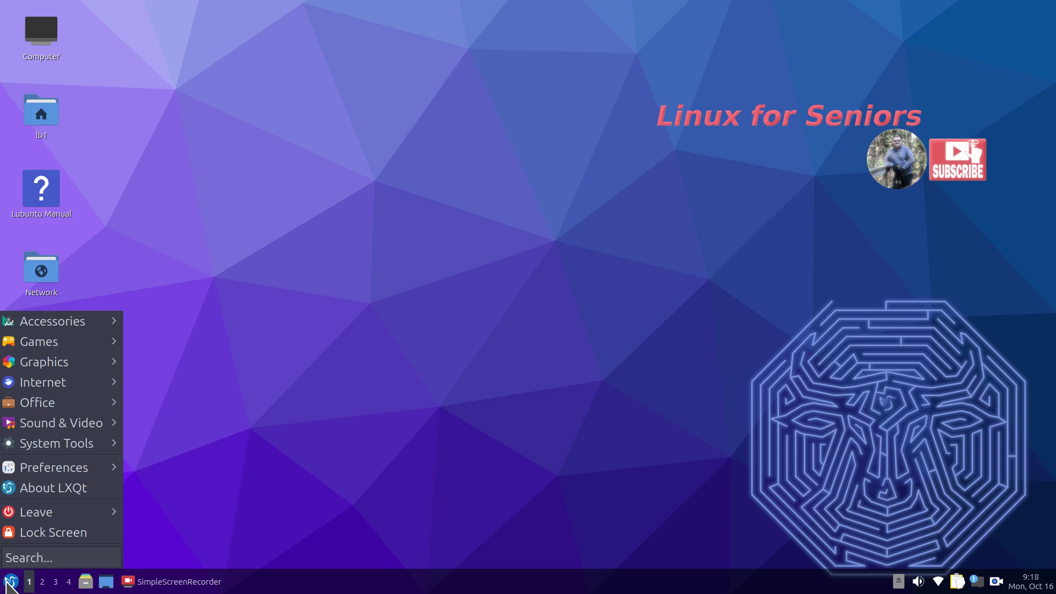
mouse_move(48, 515)
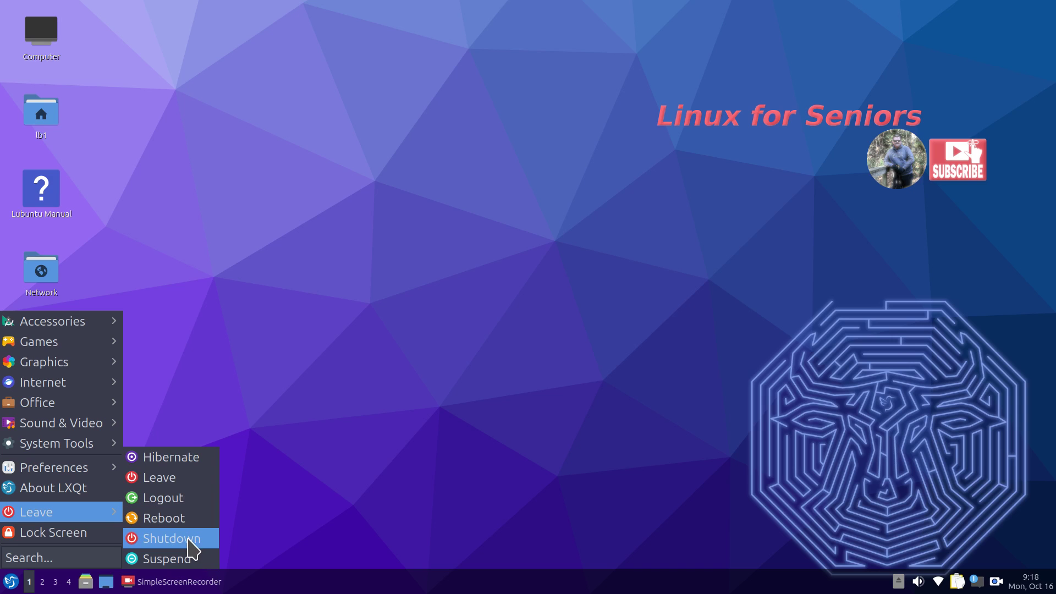
left_click(279, 447)
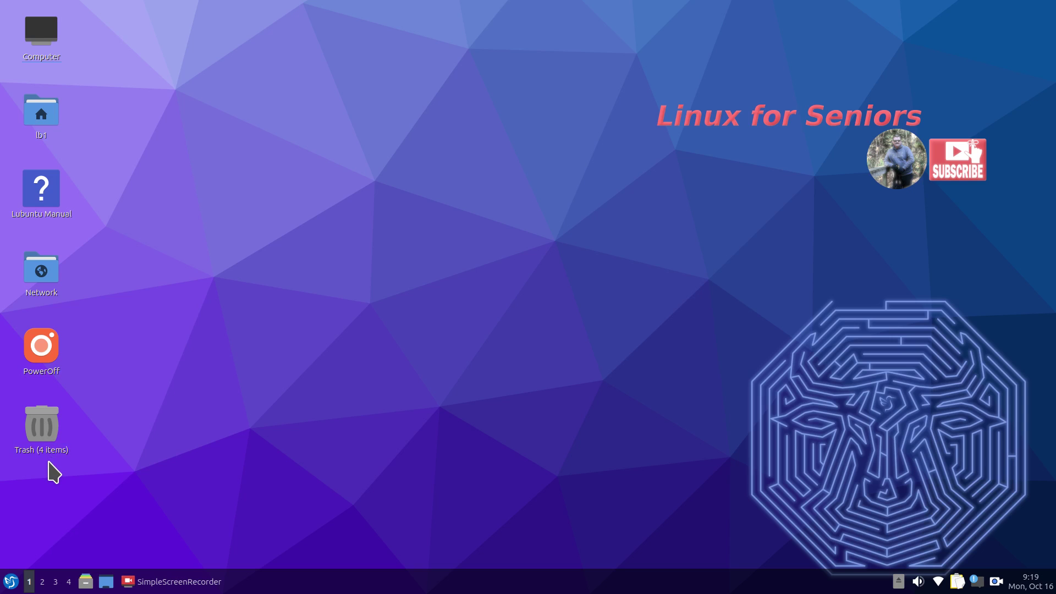
- Open the desktop Trash, permanently empty its four items, and close the window
left_click(35, 430)
double_click(39, 430)
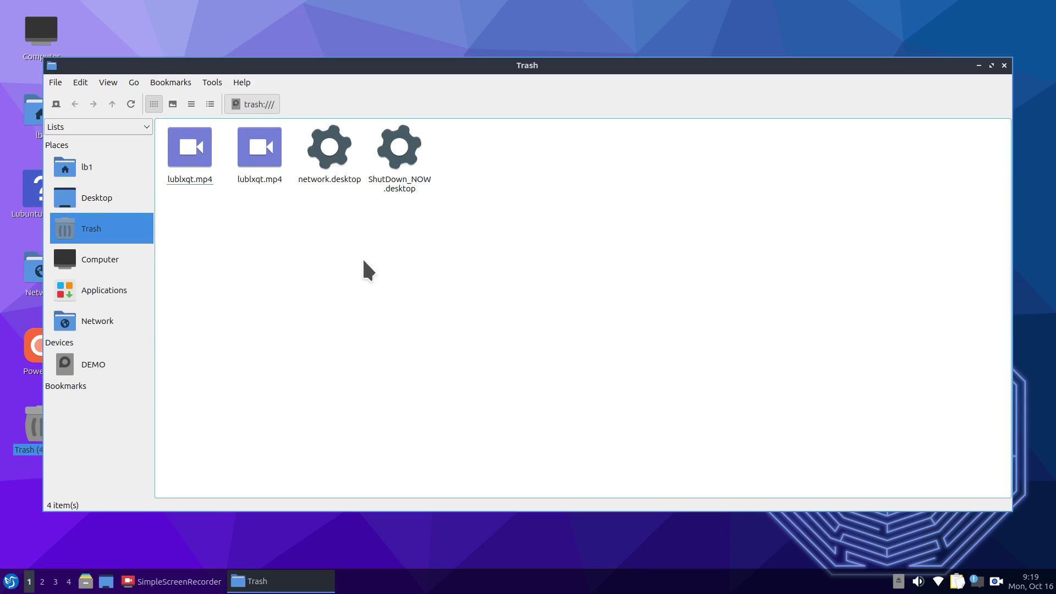
right_click(264, 236)
left_click(317, 245)
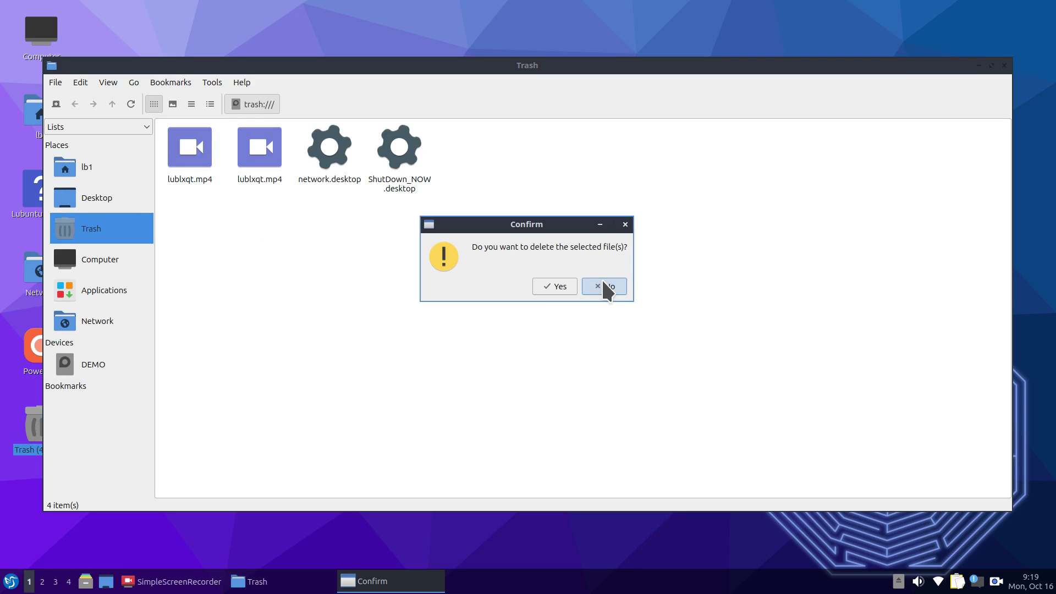
left_click(554, 286)
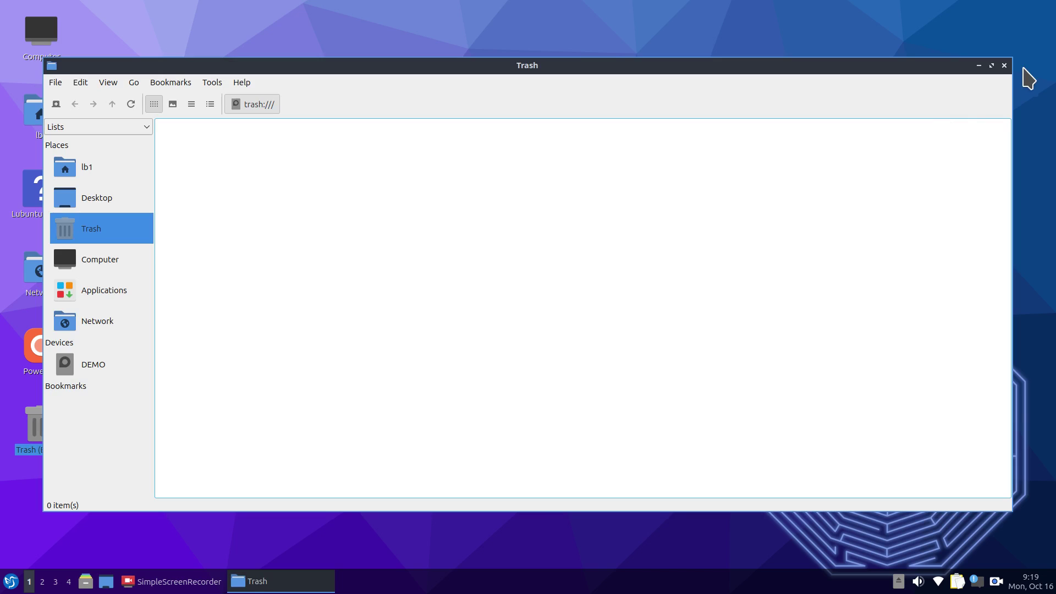
left_click(1004, 66)
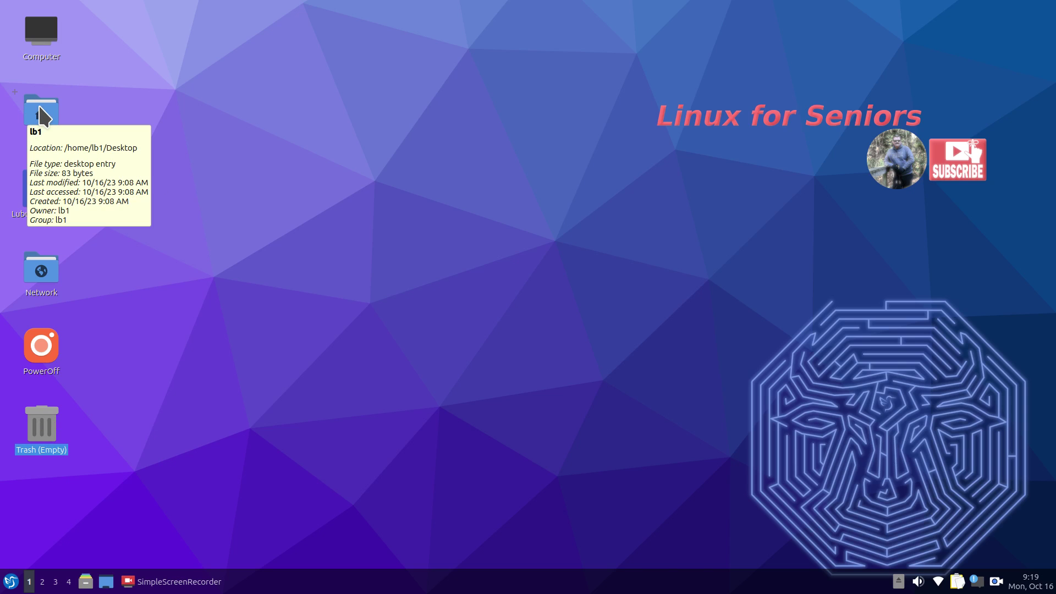
- Open the file manager at the lb1 home folder, reposition it, and view its version information
left_click(191, 461)
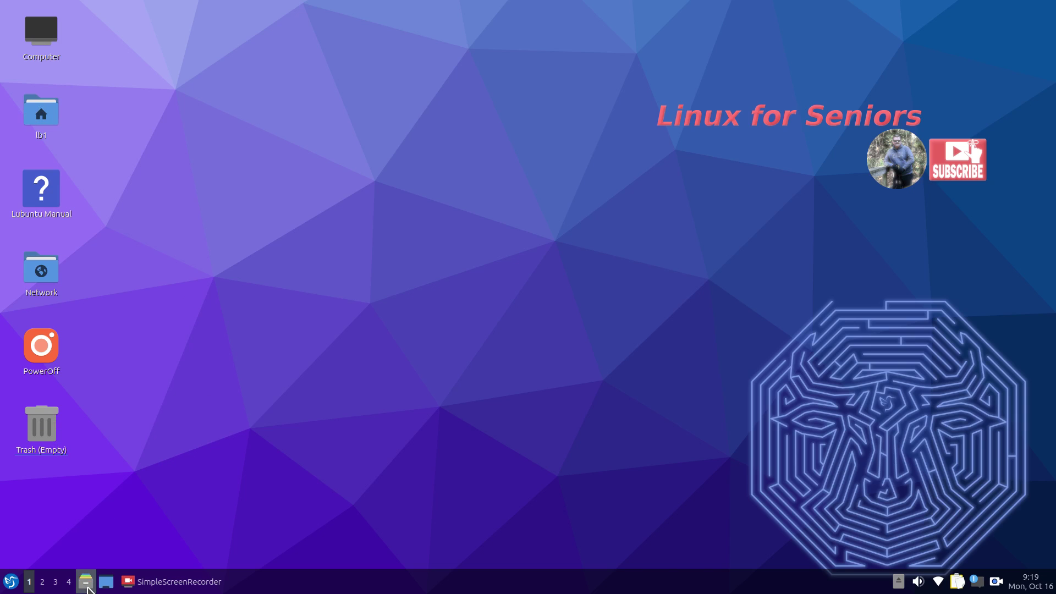
left_click(88, 587)
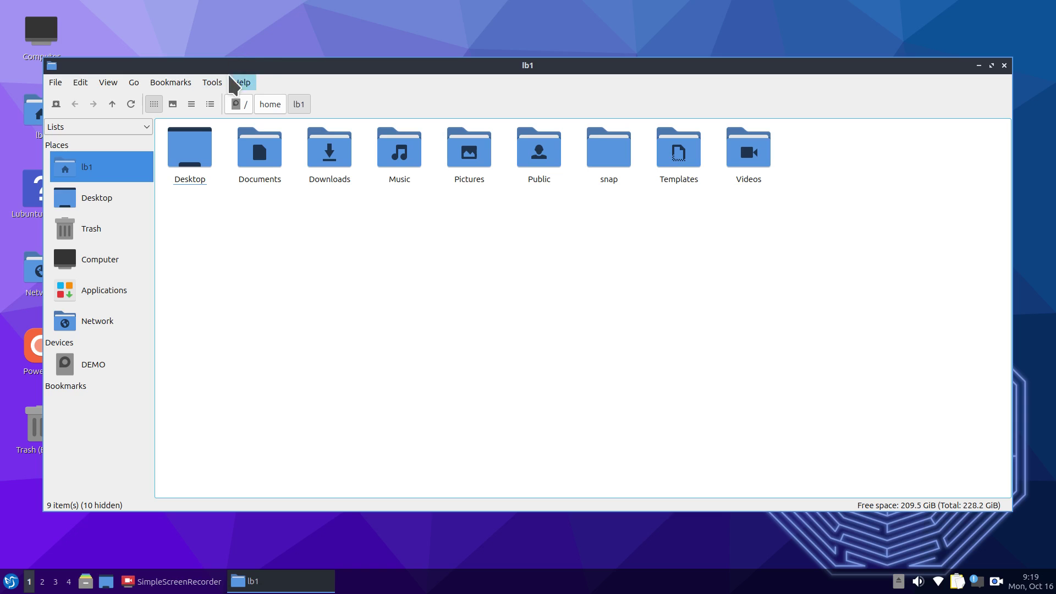
left_click_drag(257, 63, 378, 47)
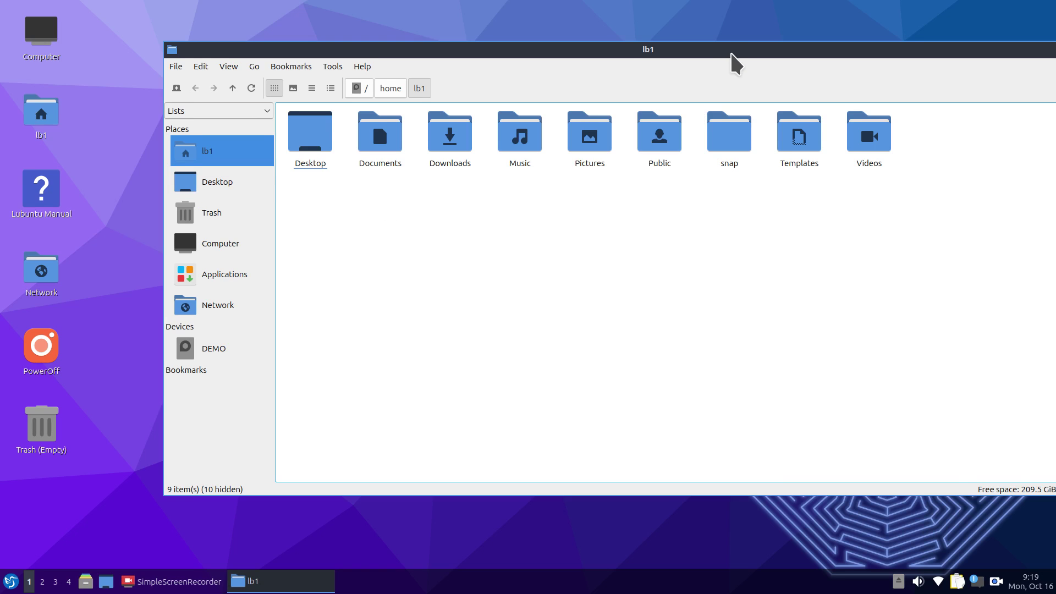
left_click_drag(731, 54, 627, 55)
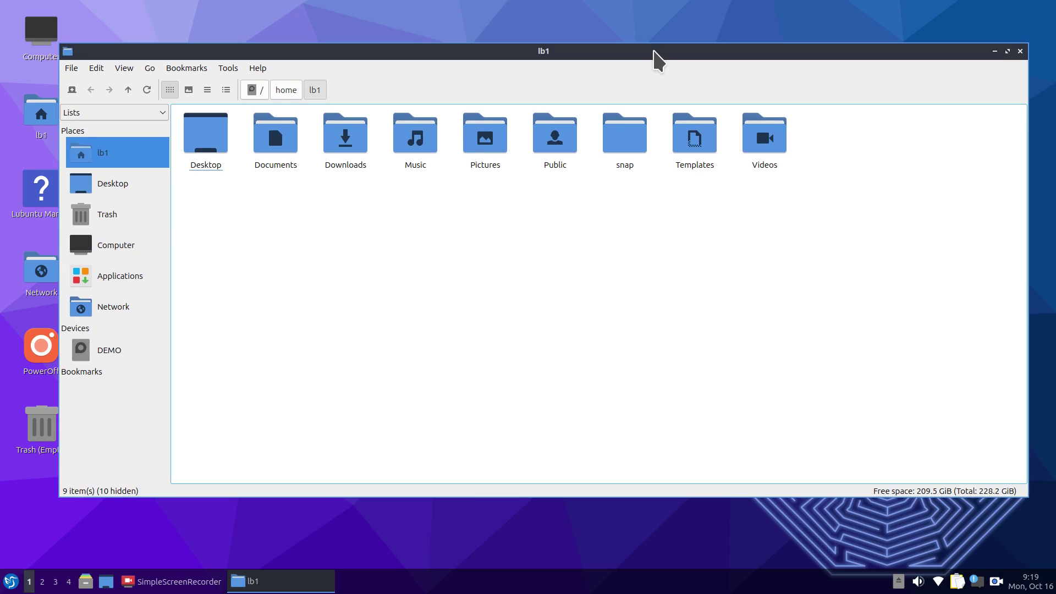
left_click(256, 68)
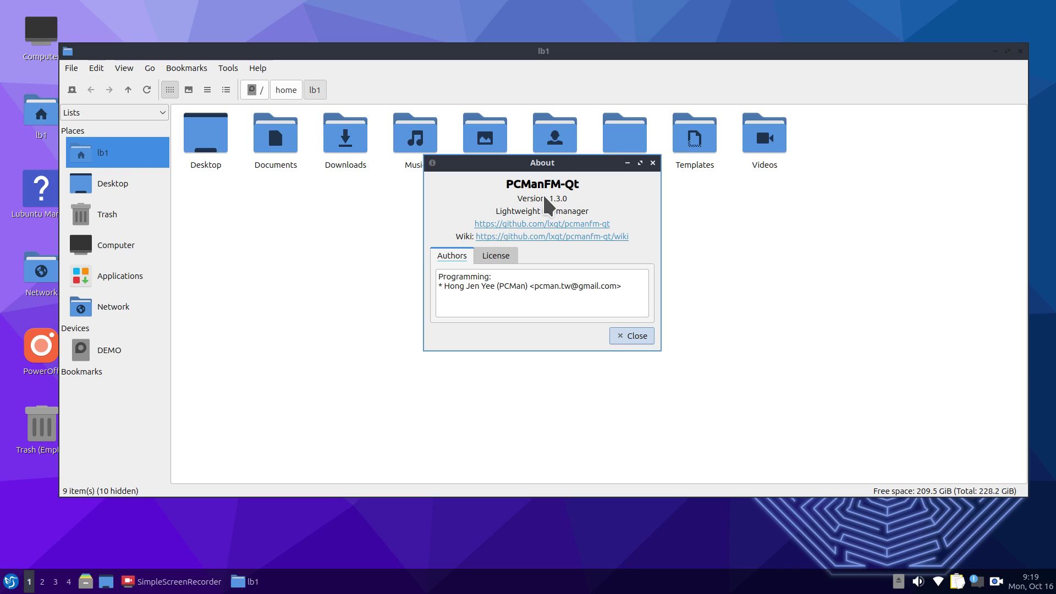
left_click(622, 332)
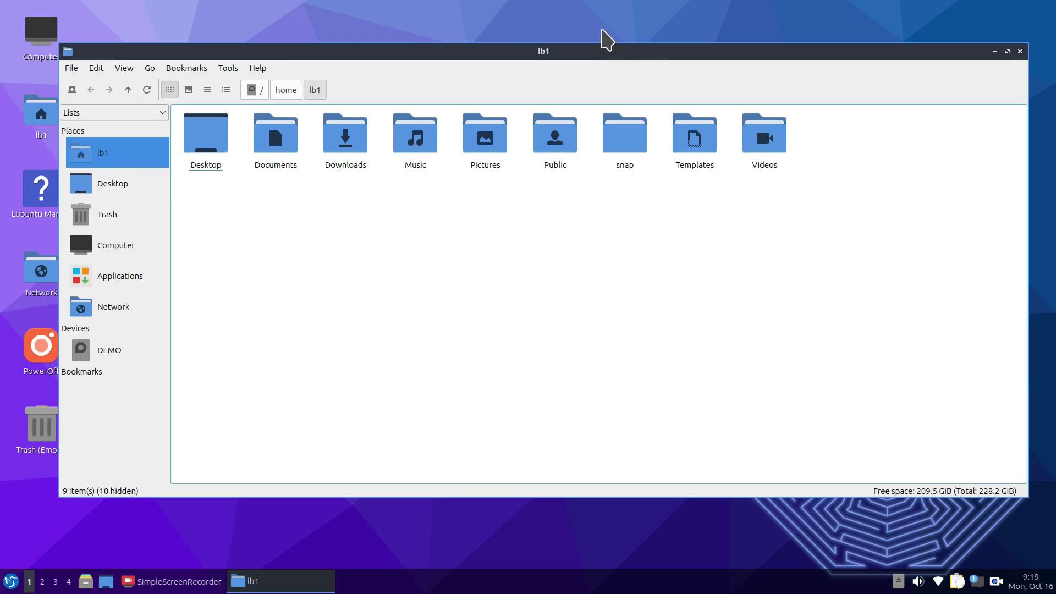
- Narrow the window with the title-bar Resize action so Videos wraps to a second row
right_click(710, 51)
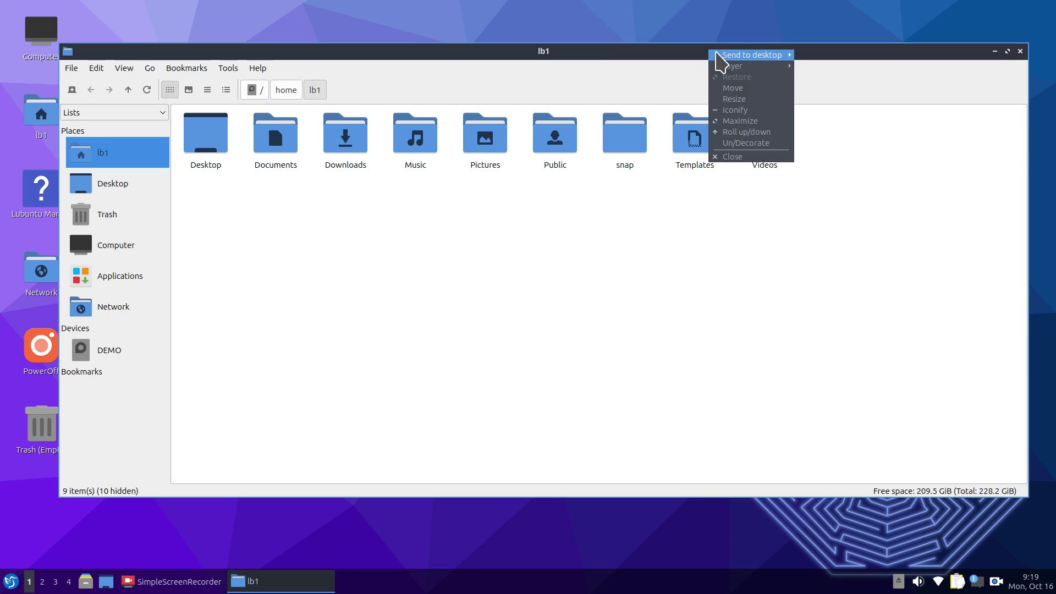
left_click(748, 101)
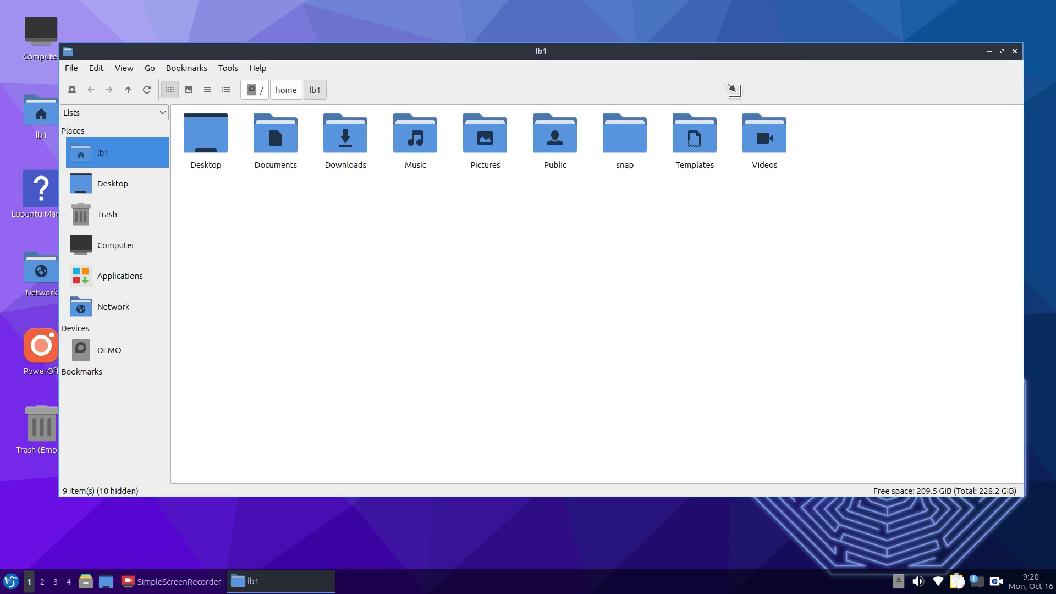
left_click(486, 96)
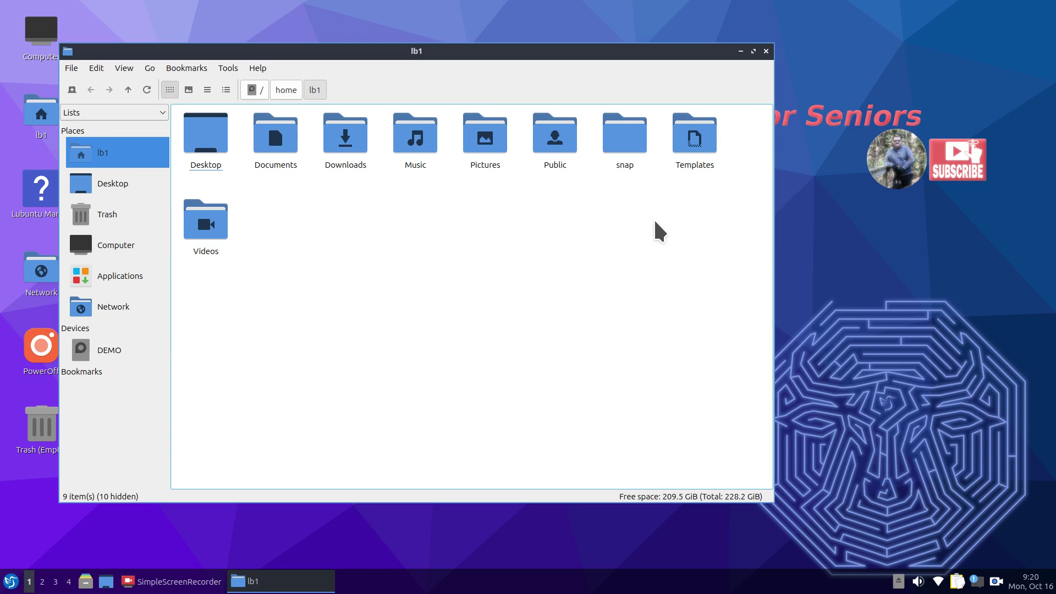
left_click_drag(405, 55, 516, 58)
left_click(201, 69)
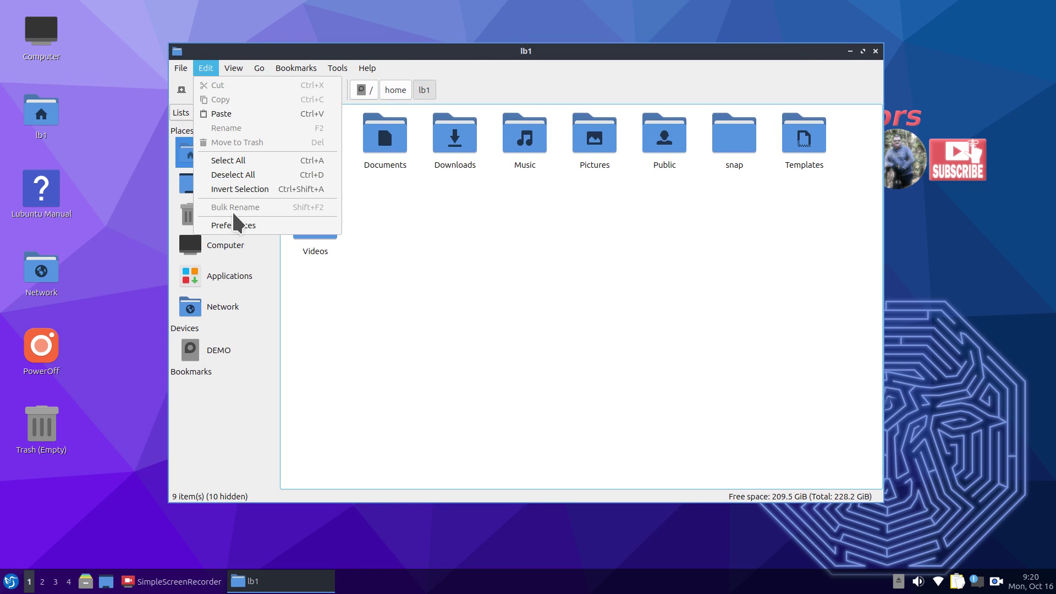
left_click(233, 225)
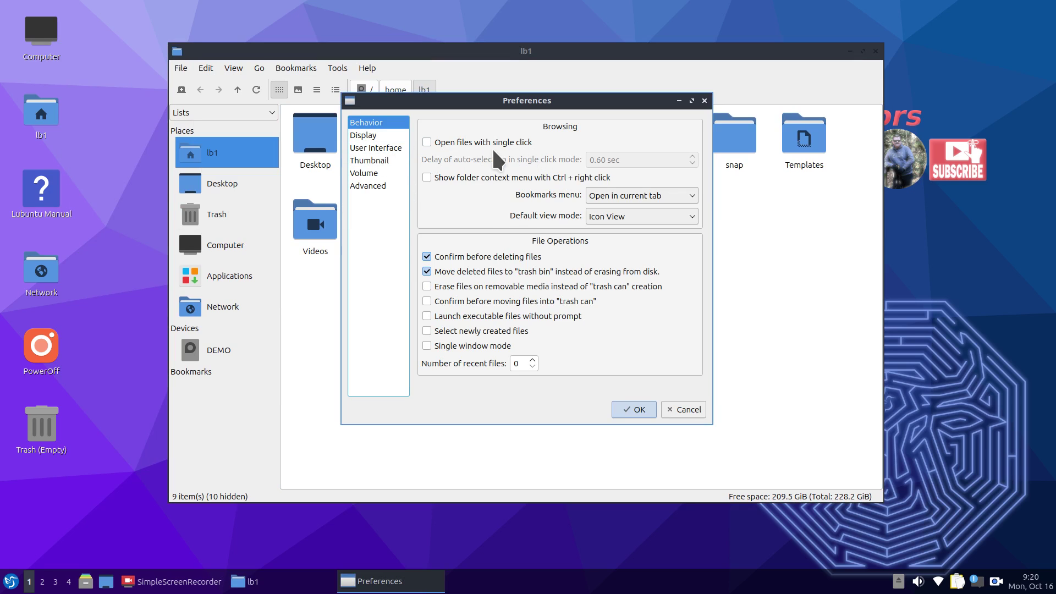
left_click_drag(447, 105, 460, 153)
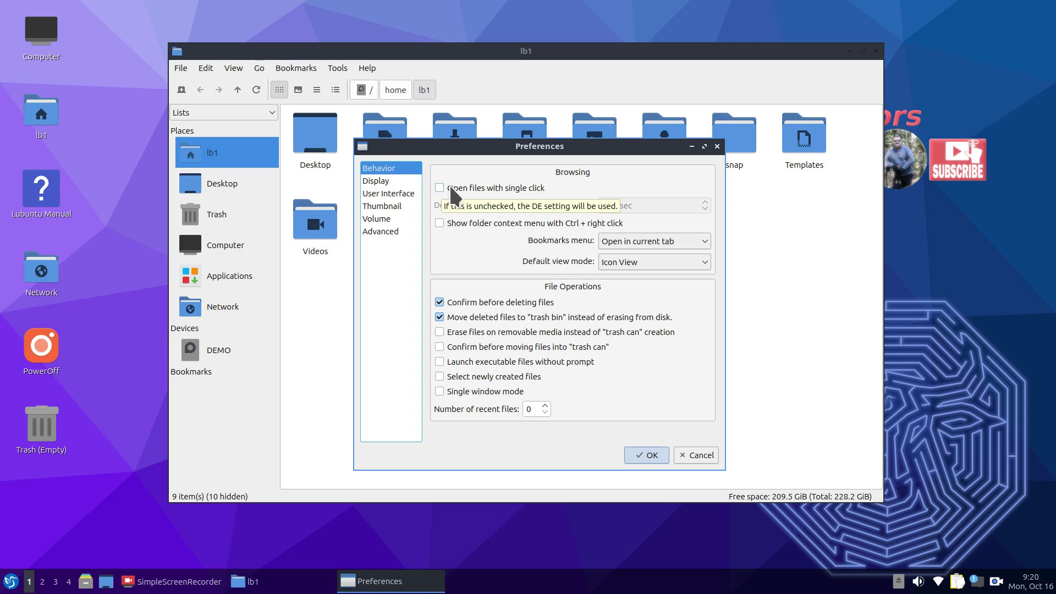
left_click(385, 182)
left_click_drag(552, 152, 630, 138)
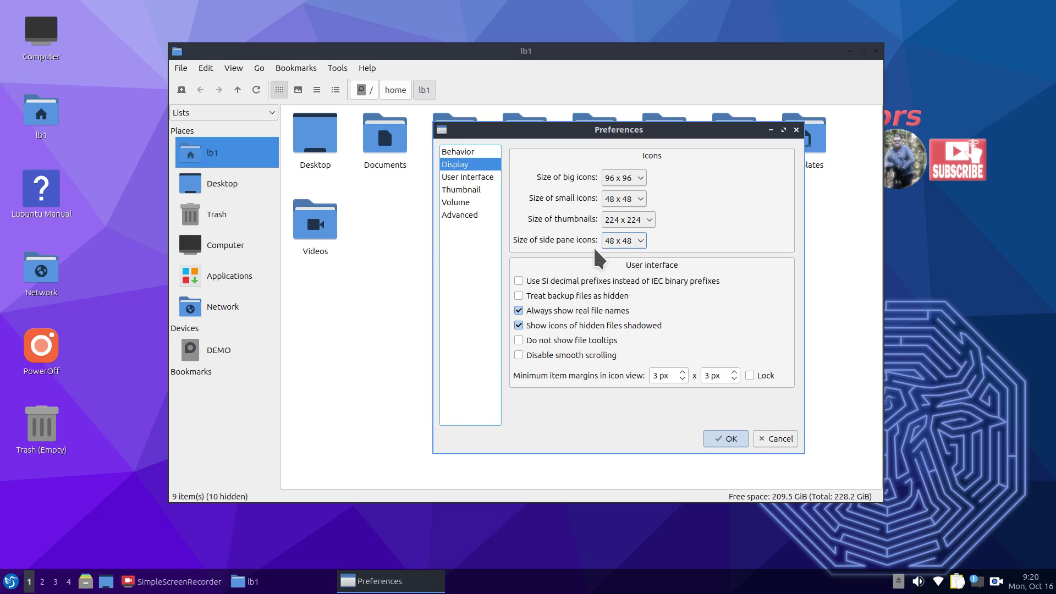
left_click(632, 178)
left_click(651, 186)
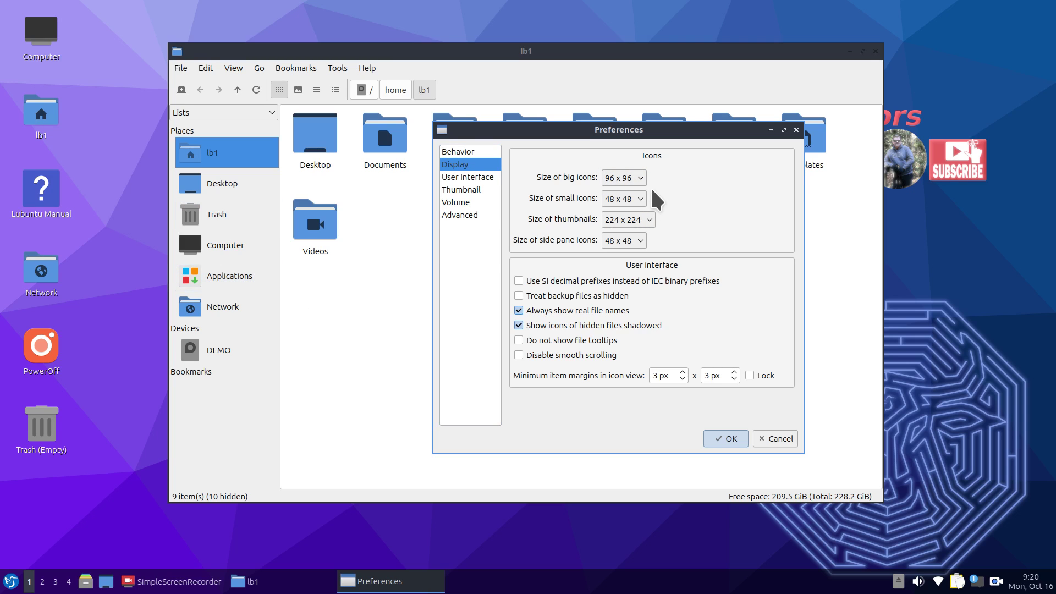
left_click(637, 196)
left_click(637, 196)
left_click(643, 218)
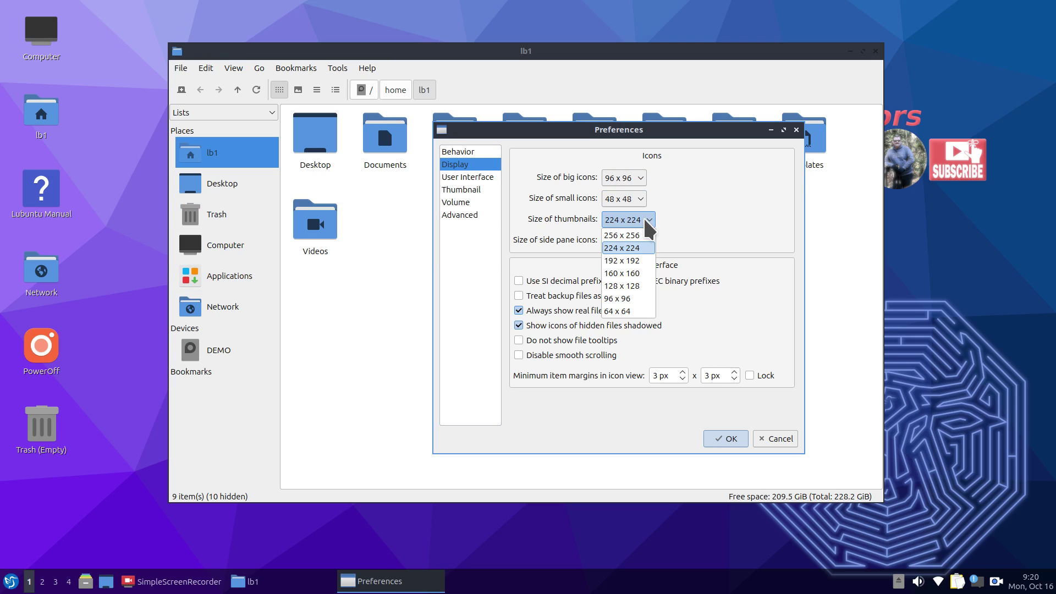
left_click(725, 199)
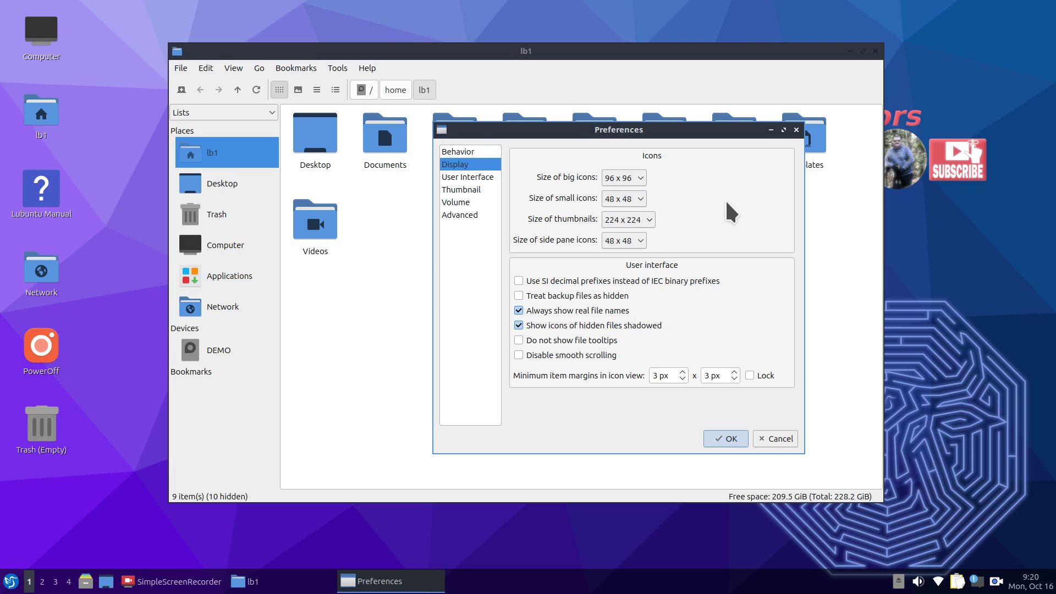
left_click(629, 236)
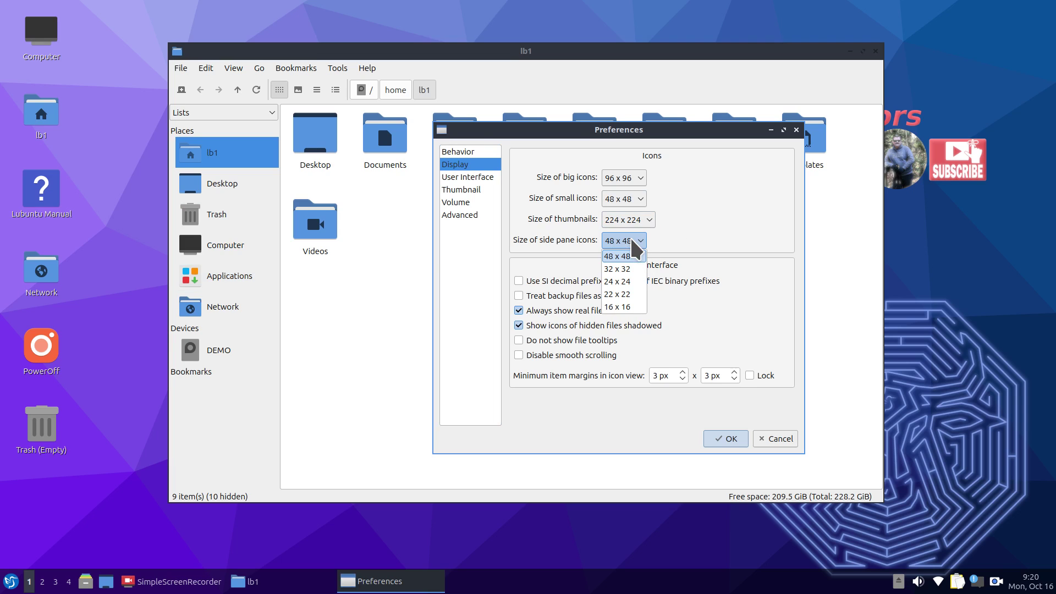
left_click(626, 306)
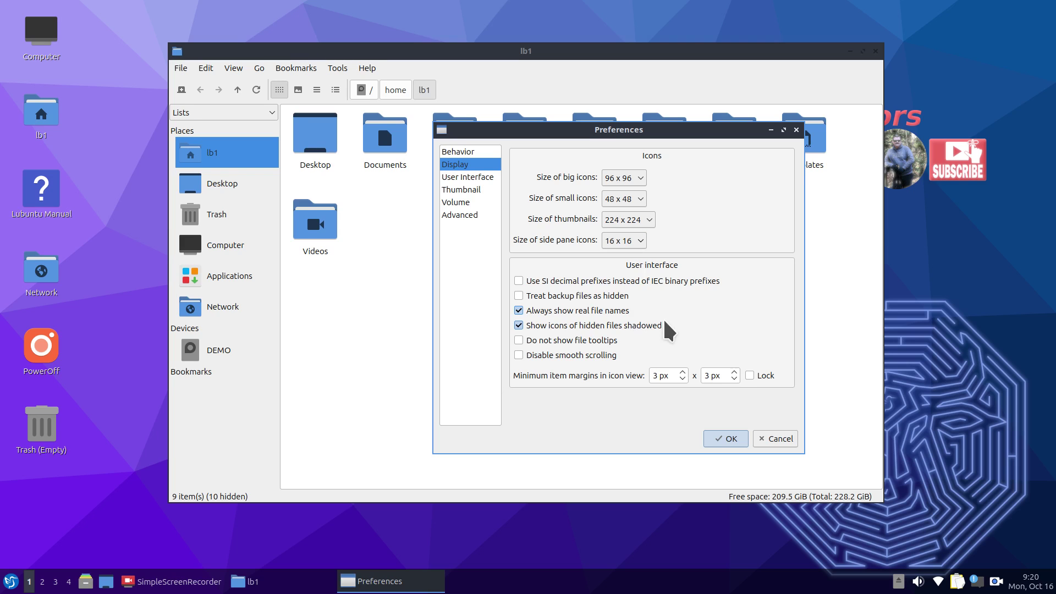
left_click(724, 438)
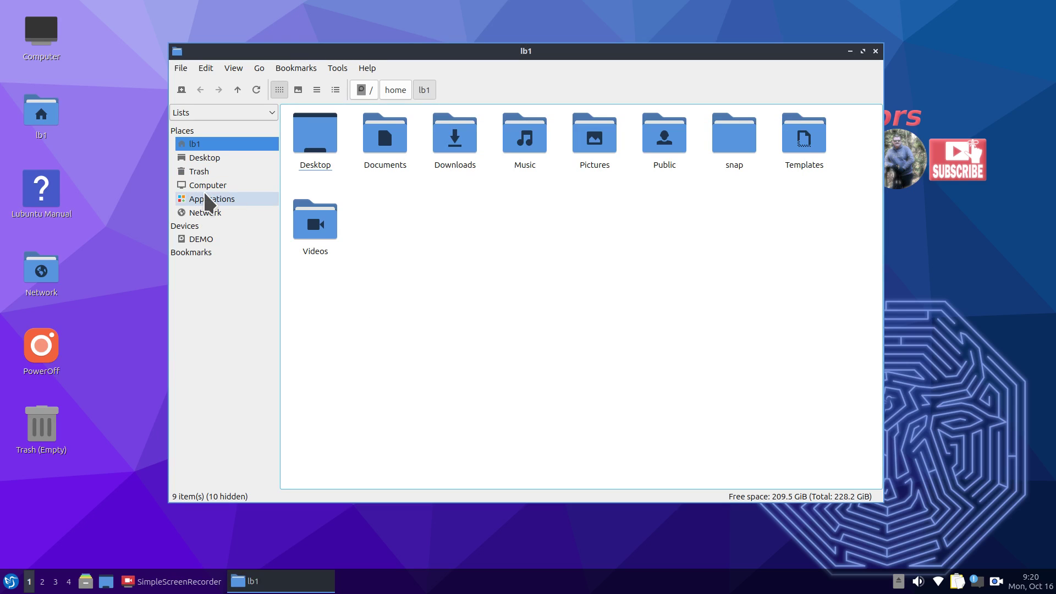
left_click(208, 68)
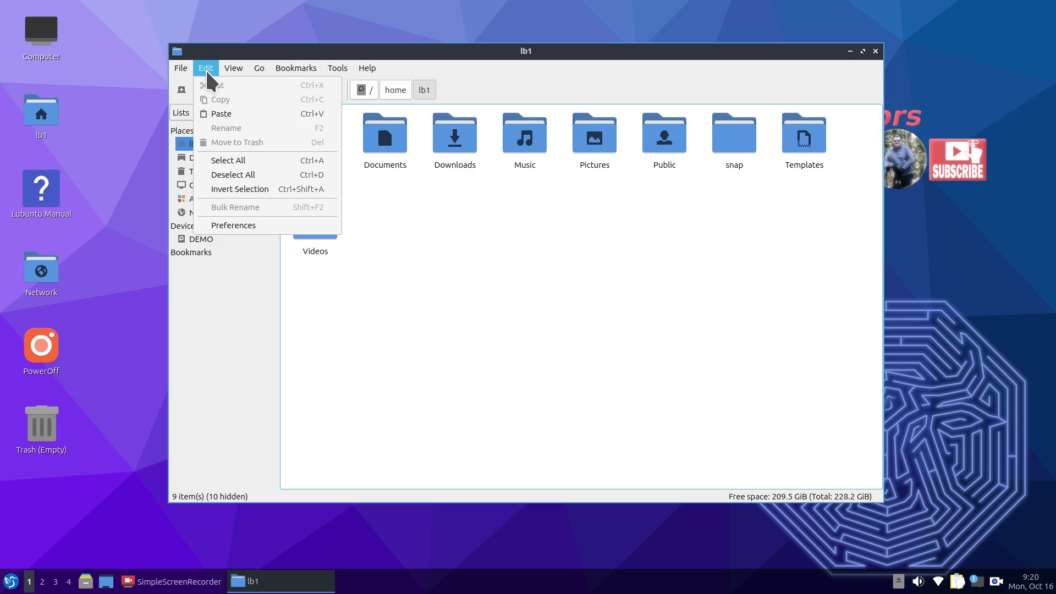
left_click(244, 225)
left_click(364, 135)
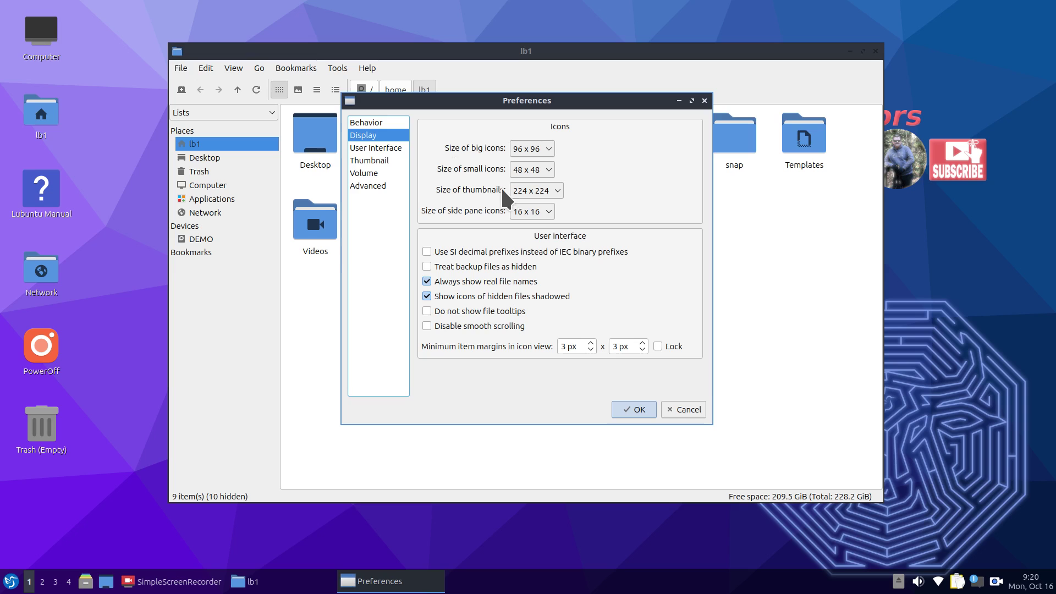
left_click(536, 210)
left_click(532, 225)
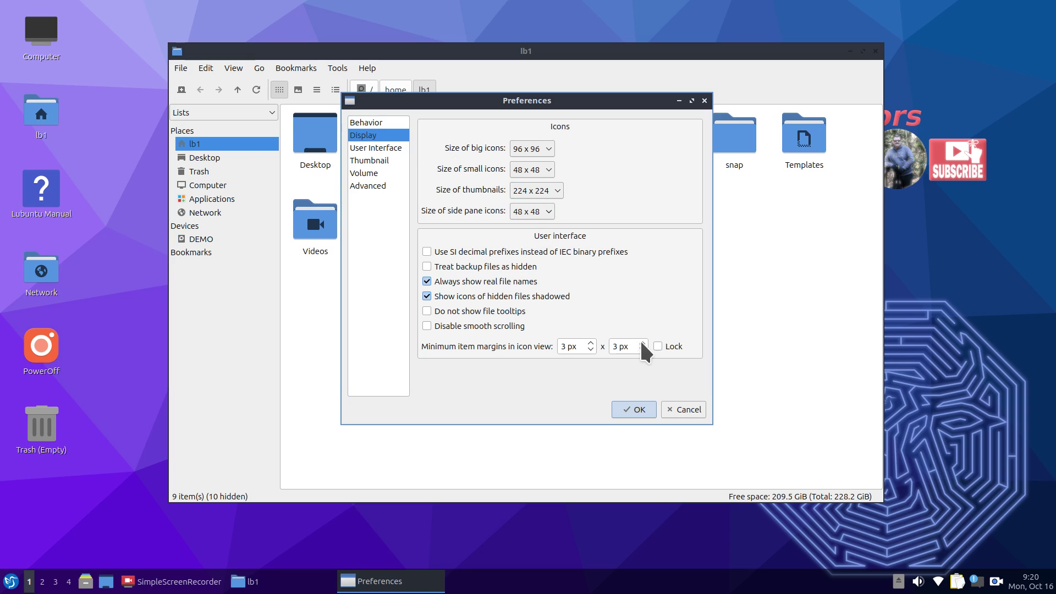
left_click(633, 409)
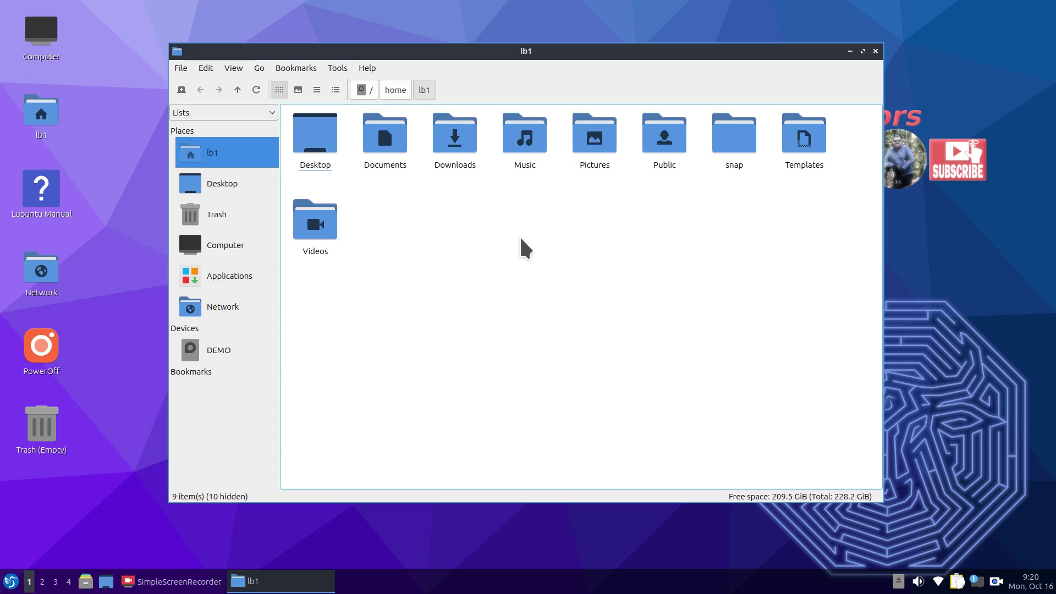
- Return to icon view, then widen the lb1 window via Resize and move it up-left
left_click(298, 89)
left_click(275, 88)
right_click(689, 52)
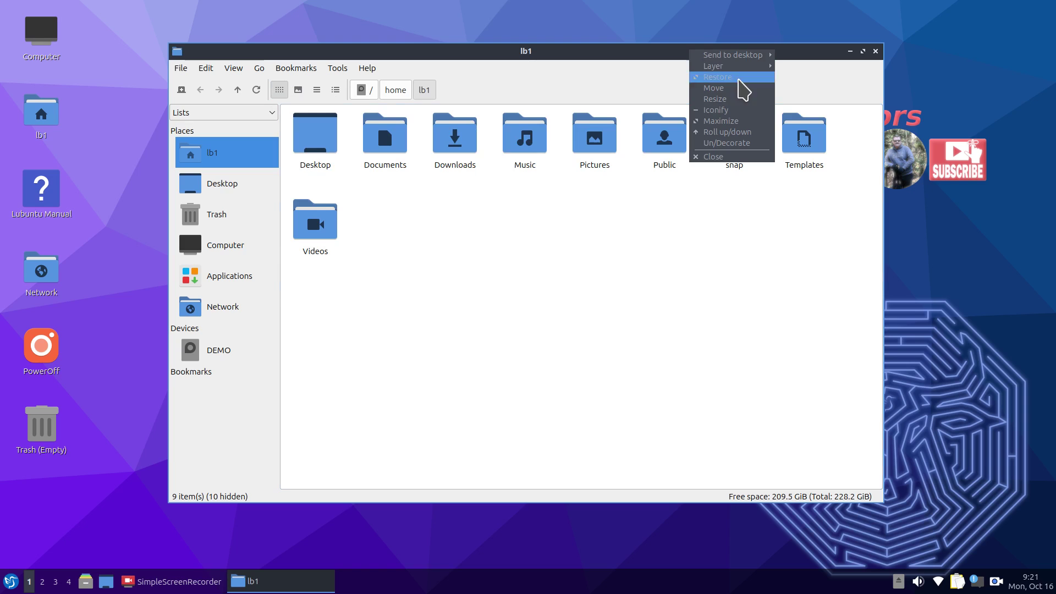
left_click(742, 103)
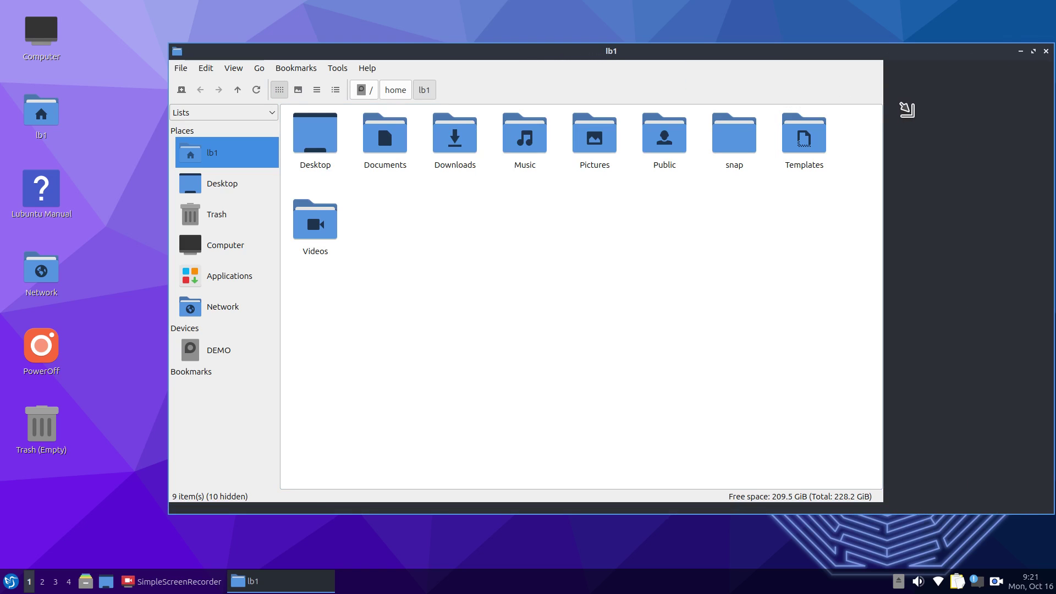
left_click(904, 110)
left_click_drag(784, 52, 665, 34)
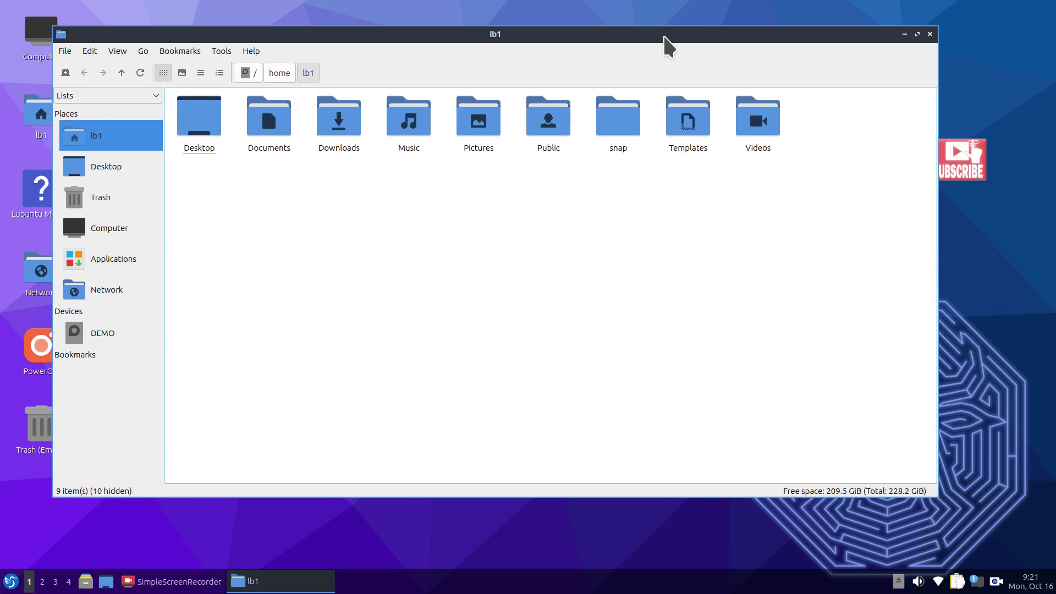
- Try the thumbnail, compact and detailed list views, ending back on large thumbnails
left_click(182, 72)
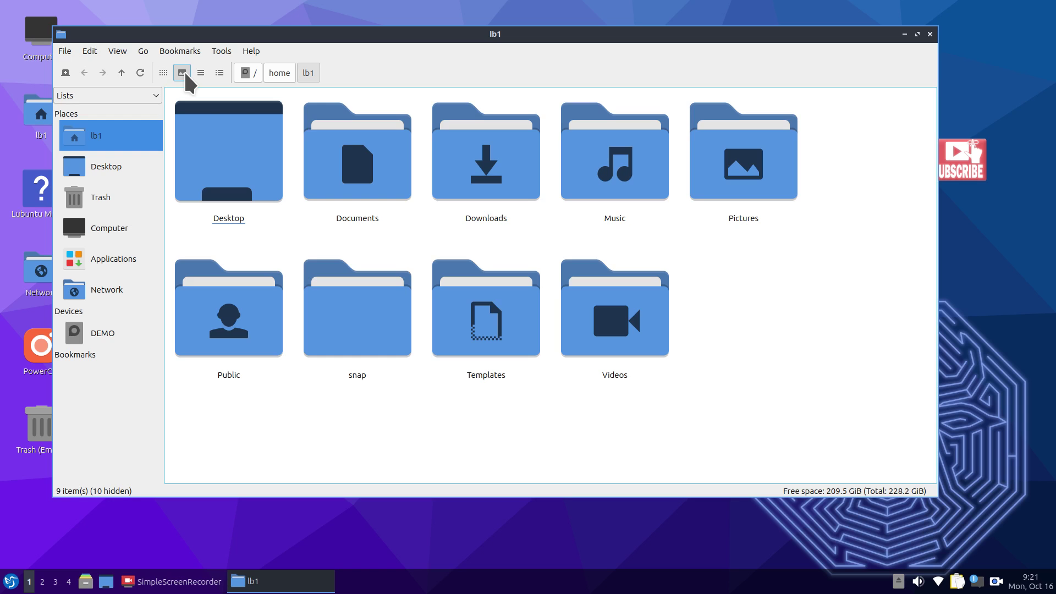
left_click(201, 73)
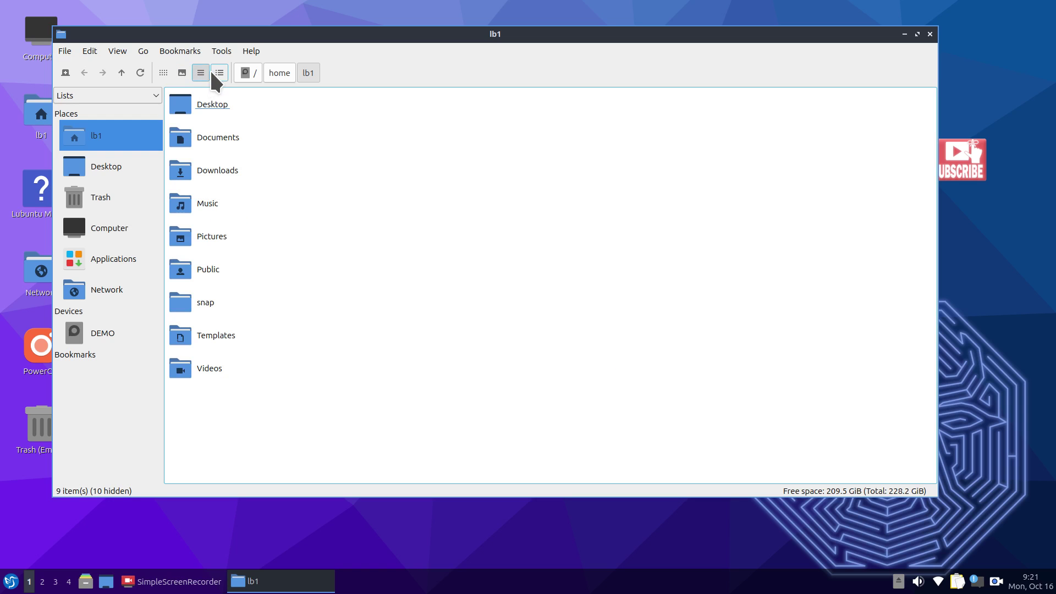
left_click(220, 73)
left_click(201, 73)
left_click(182, 72)
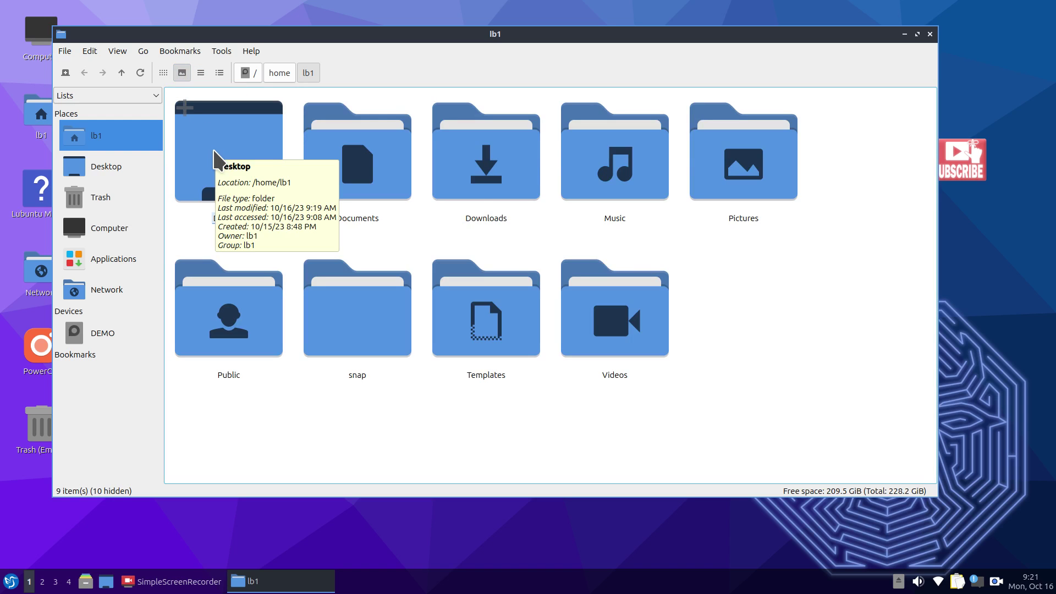
double_click(352, 212)
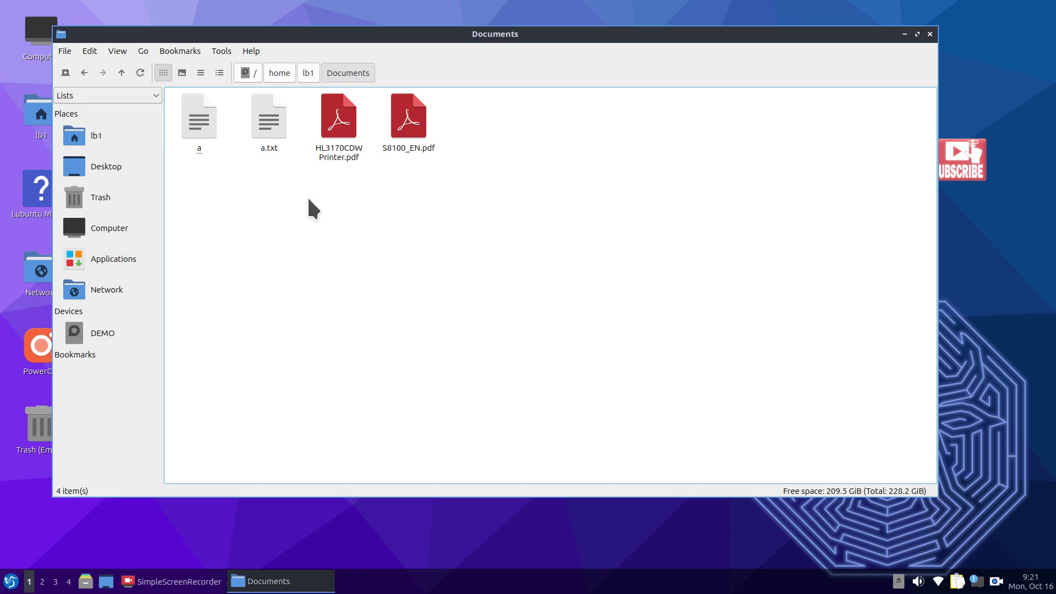
double_click(266, 118)
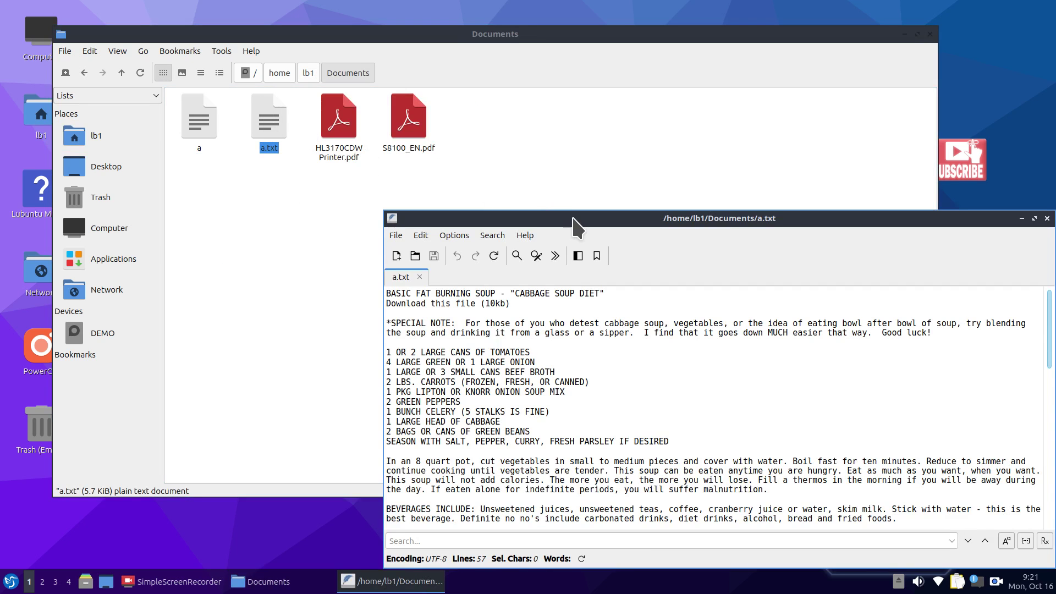
left_click_drag(572, 225, 383, 136)
left_click(336, 144)
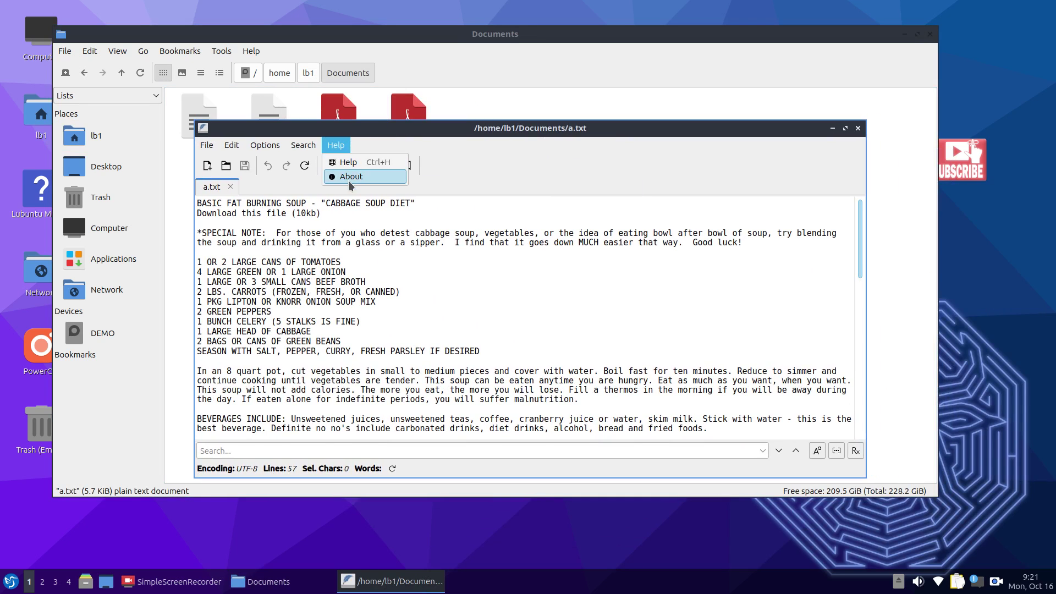
left_click(350, 177)
left_click(610, 369)
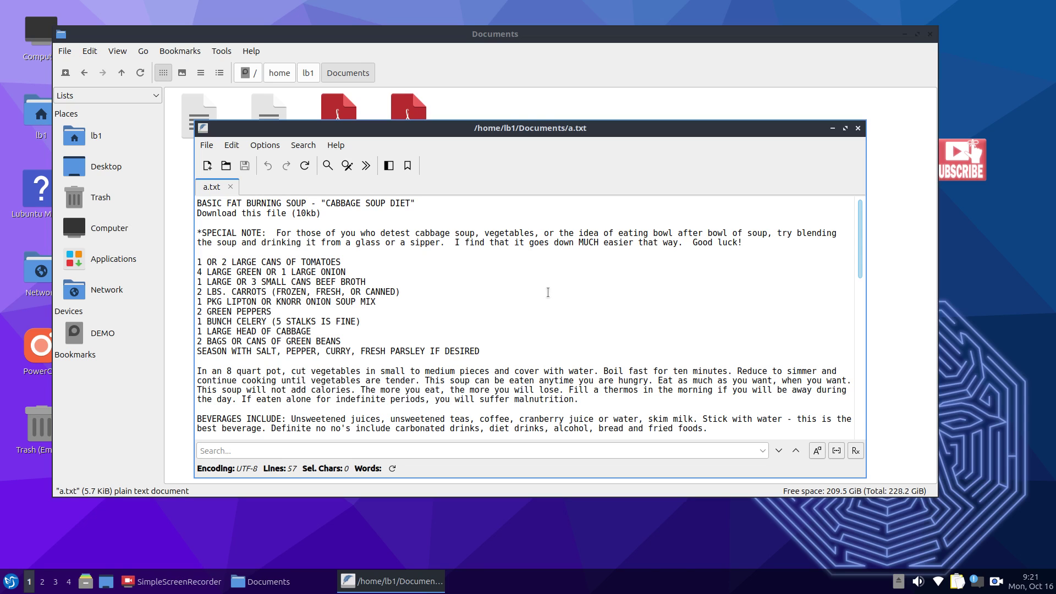
scroll(561, 299, "up", 10)
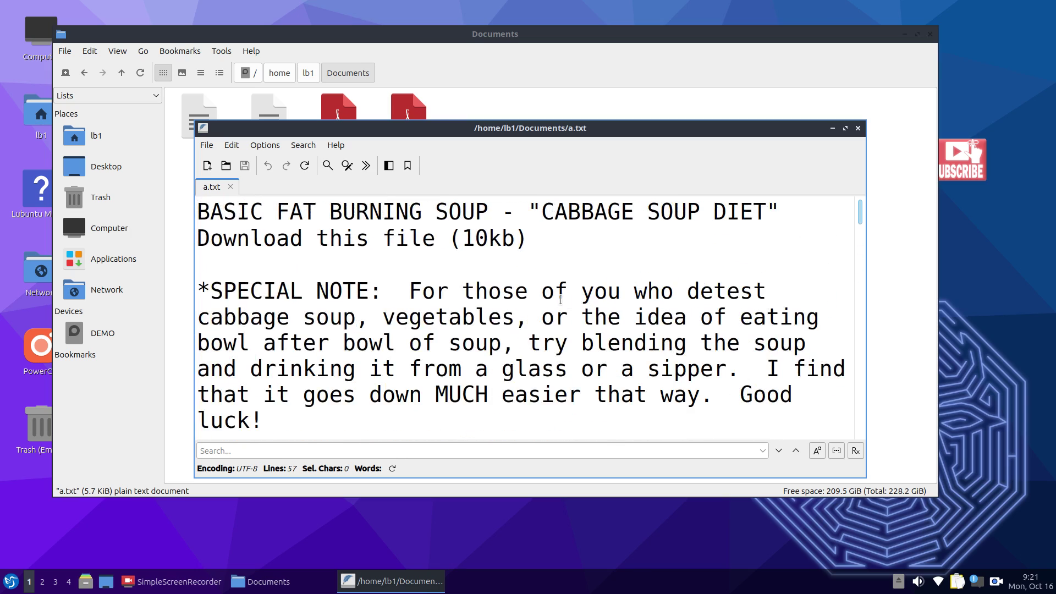
scroll(639, 260, "down", 10)
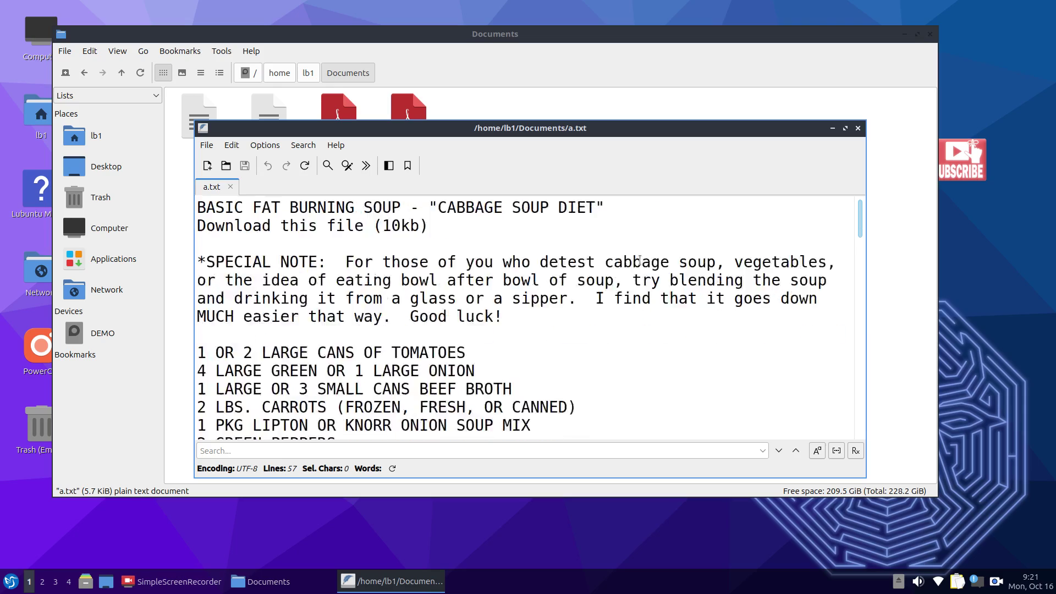
scroll(640, 259, "down", 5)
scroll(632, 272, "up", 7)
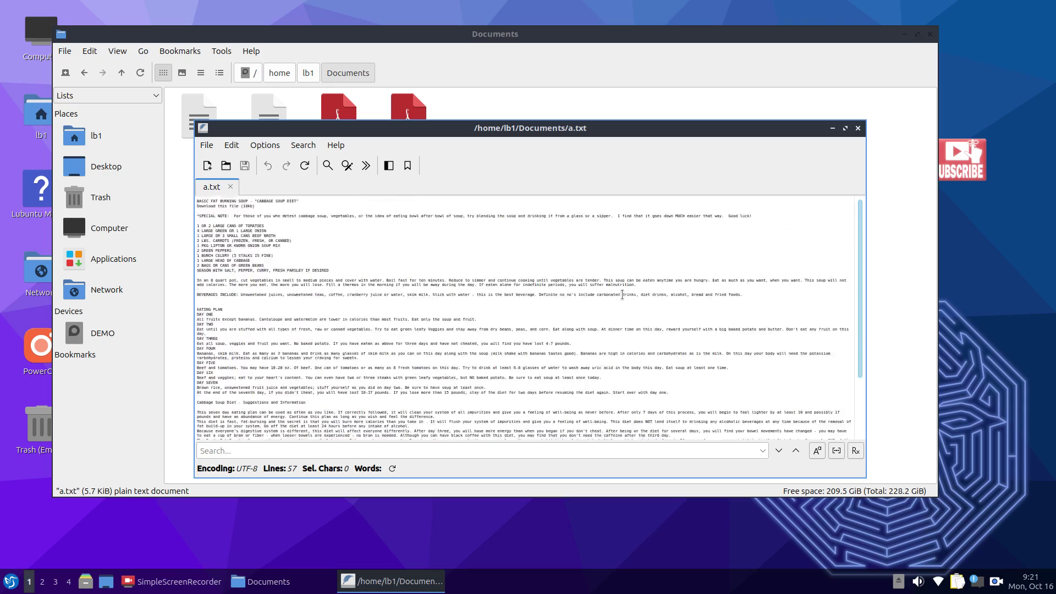
scroll(621, 294, "up", 6)
scroll(622, 291, "down", 2)
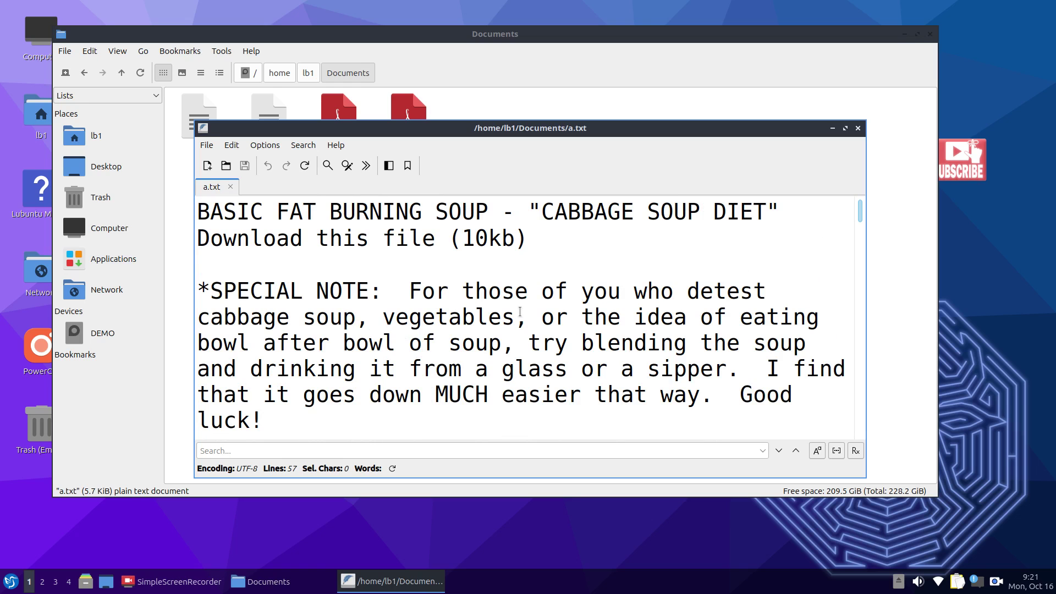
left_click(845, 128)
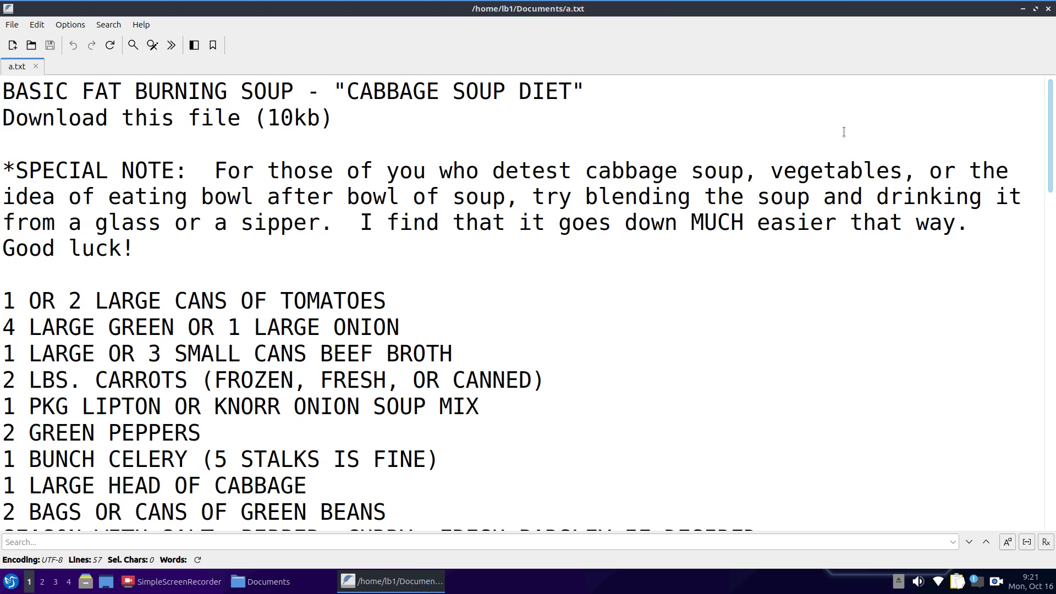
scroll(587, 321, "up", 3)
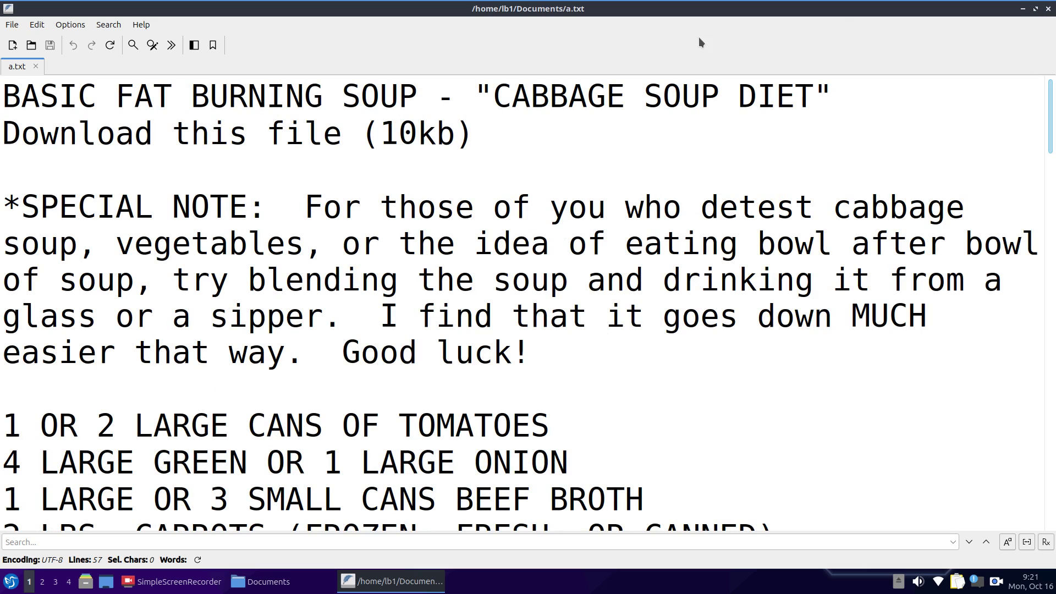
left_click(12, 24)
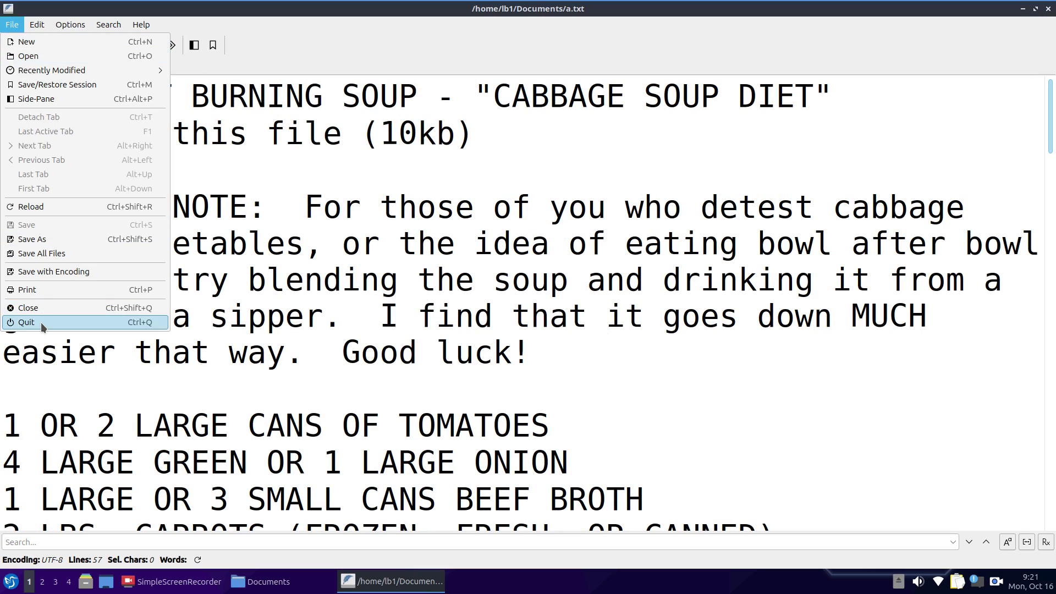
left_click(740, 380)
key("ctrl+q")
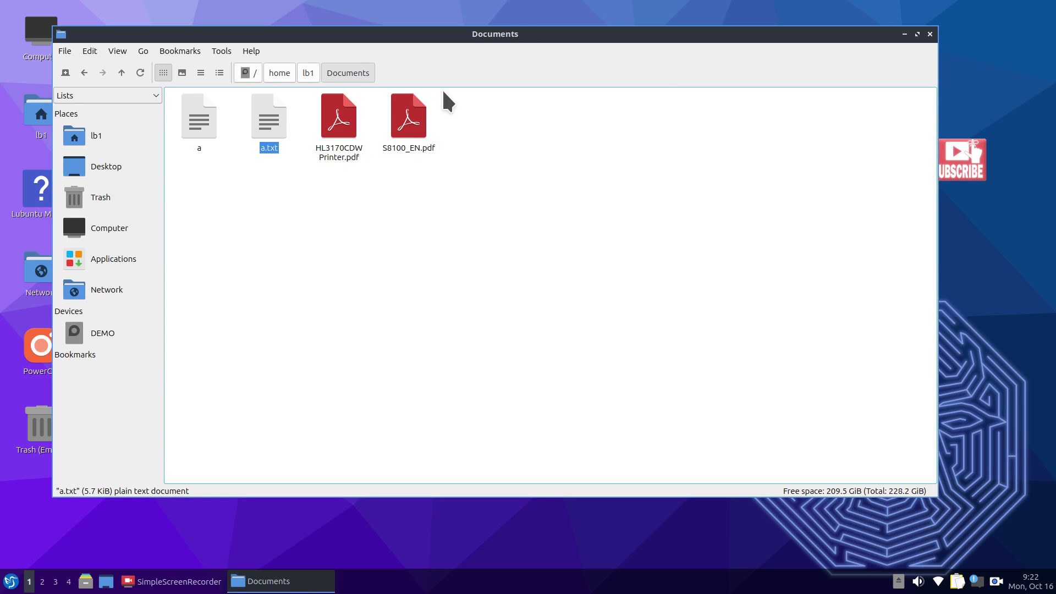
- Open S8100_EN.pdf in qpdfview, scroll to page 16's Camera Body diagram, then quit with Ctrl+Q
double_click(408, 122)
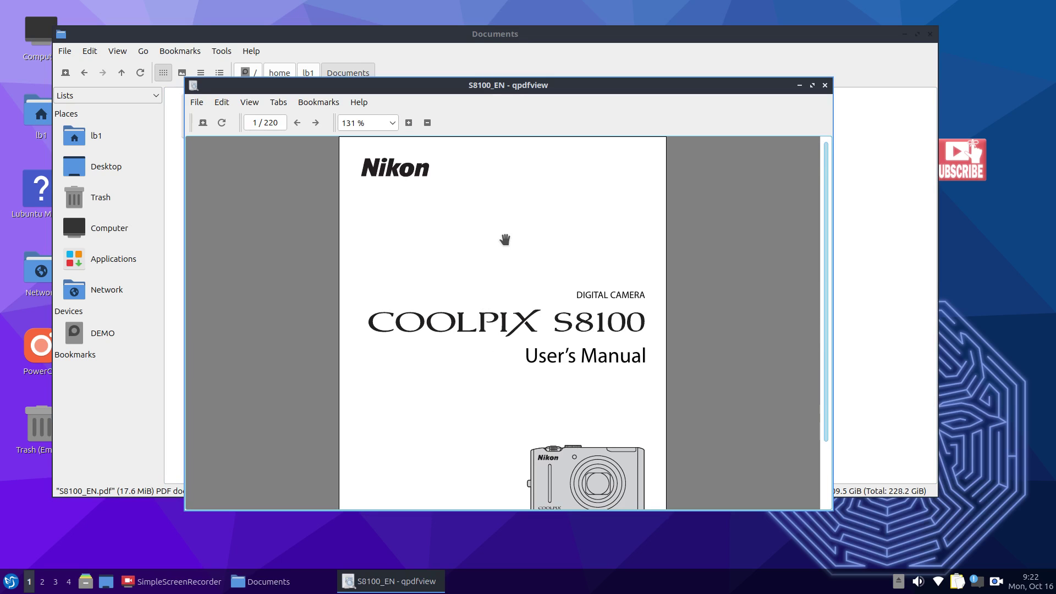
scroll(505, 240, "down", 15)
scroll(505, 240, "down", 5)
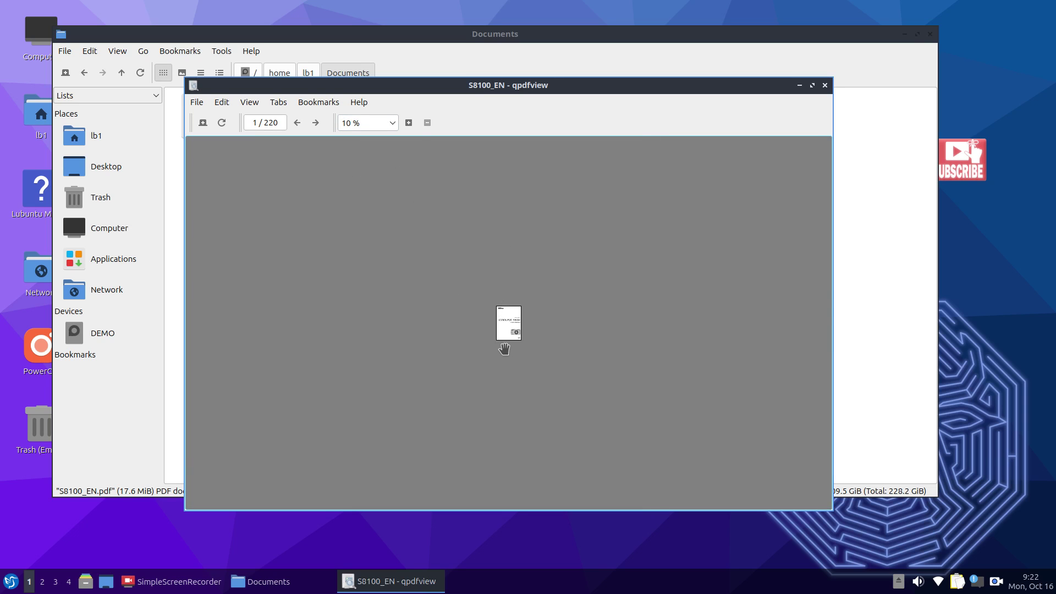
scroll(503, 348, "up", 12)
scroll(504, 348, "up", 4)
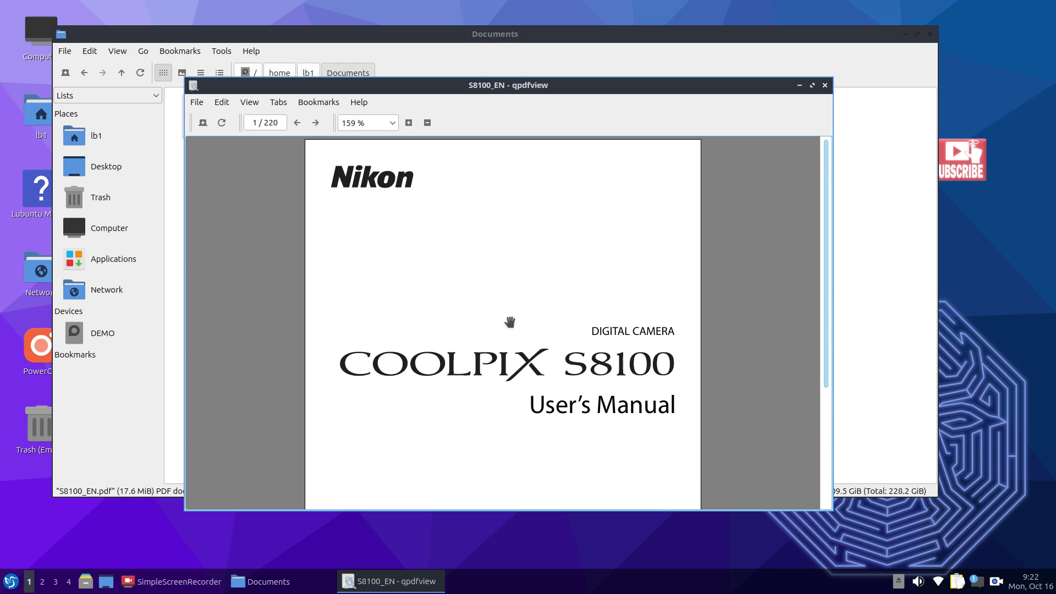
scroll(511, 319, "down", 20)
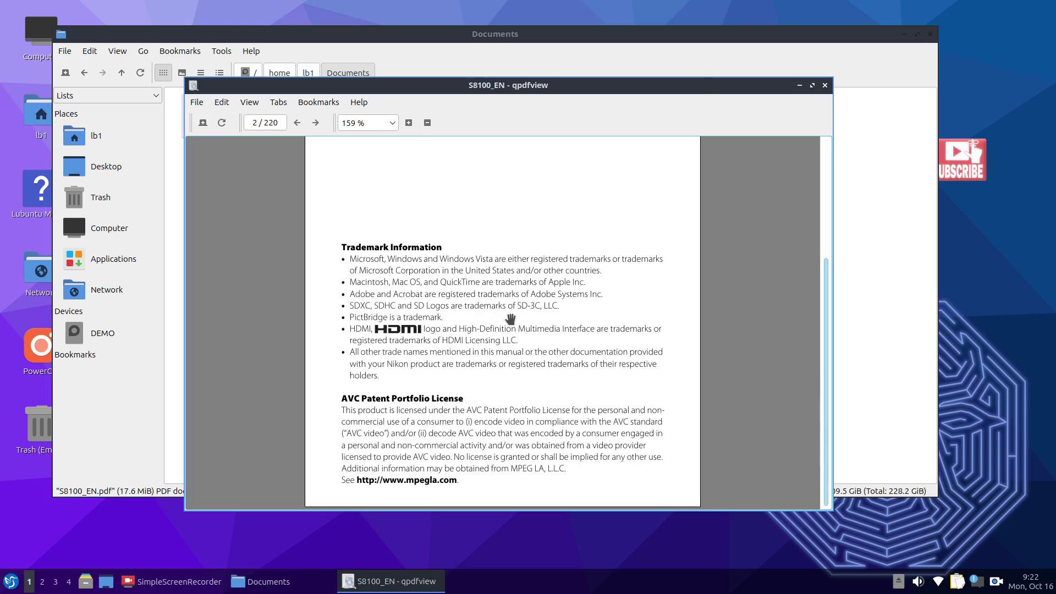
scroll(511, 319, "down", 20)
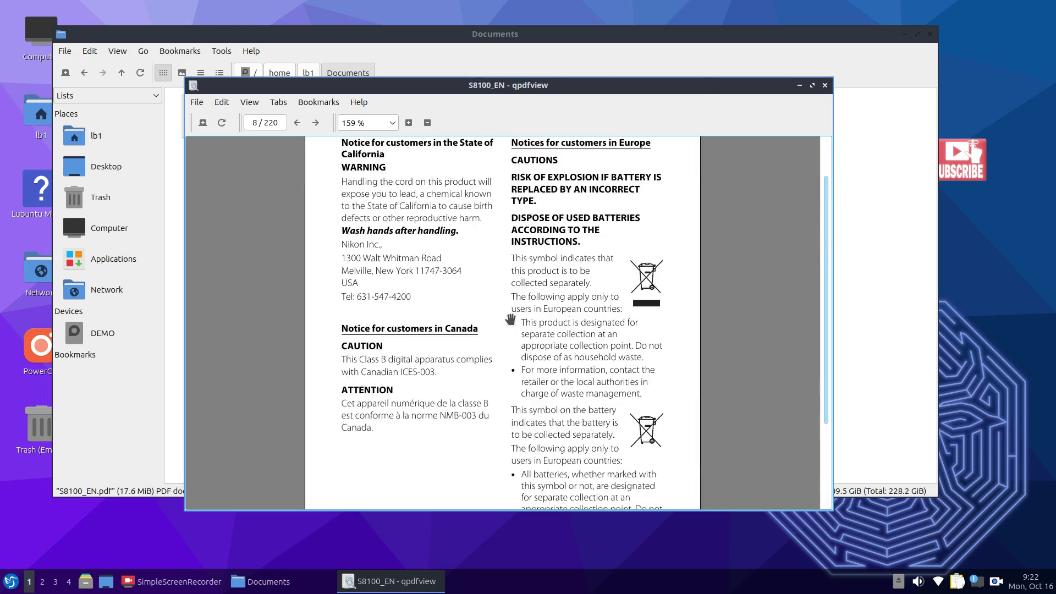
scroll(511, 323, "down", 20)
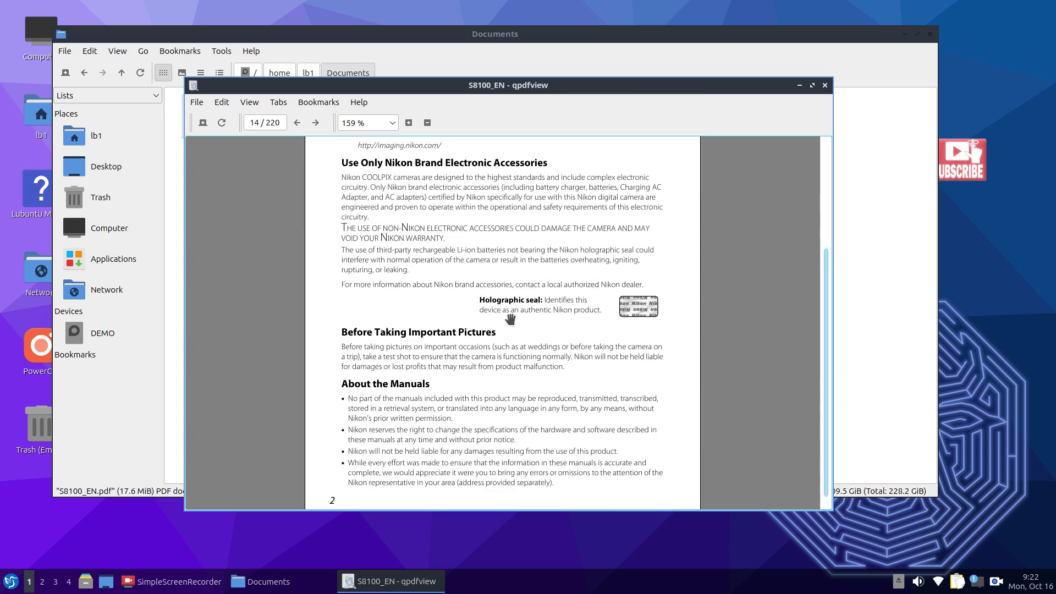
scroll(511, 319, "up", 2)
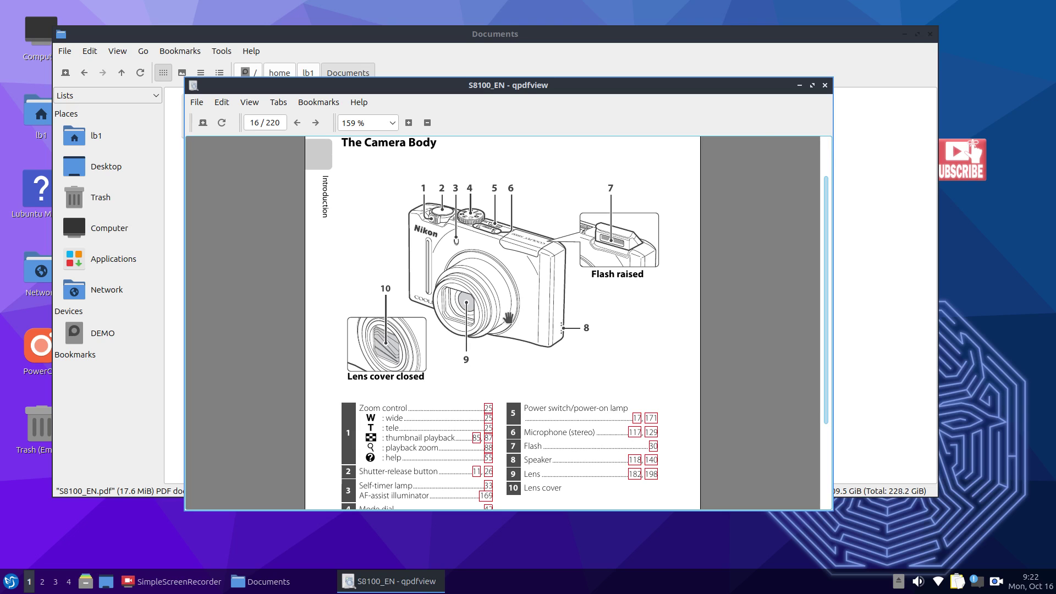
scroll(508, 317, "up", 6)
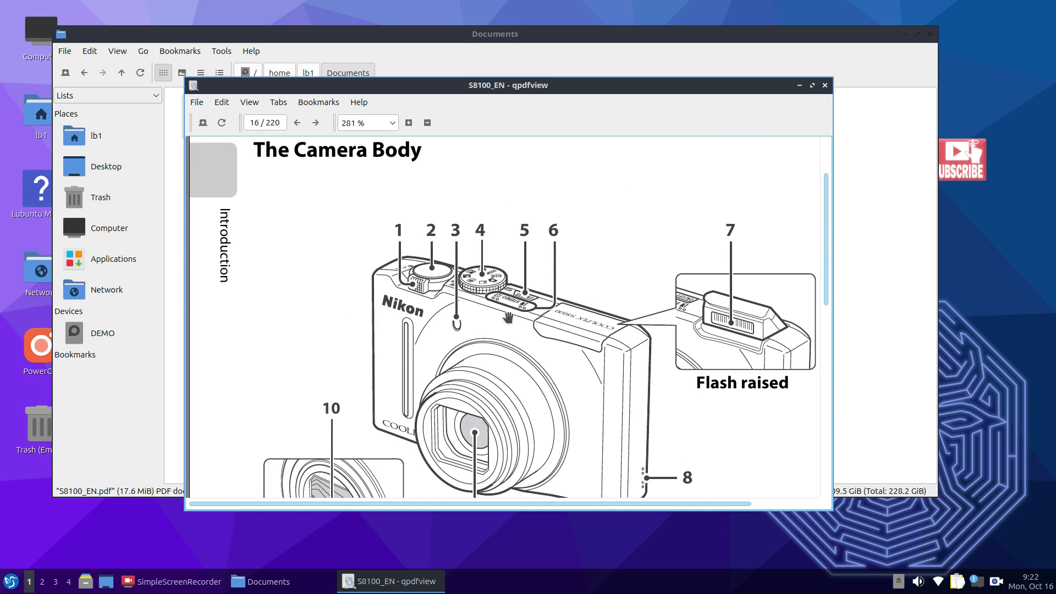
scroll(508, 318, "down", 7)
scroll(508, 315, "up", 5)
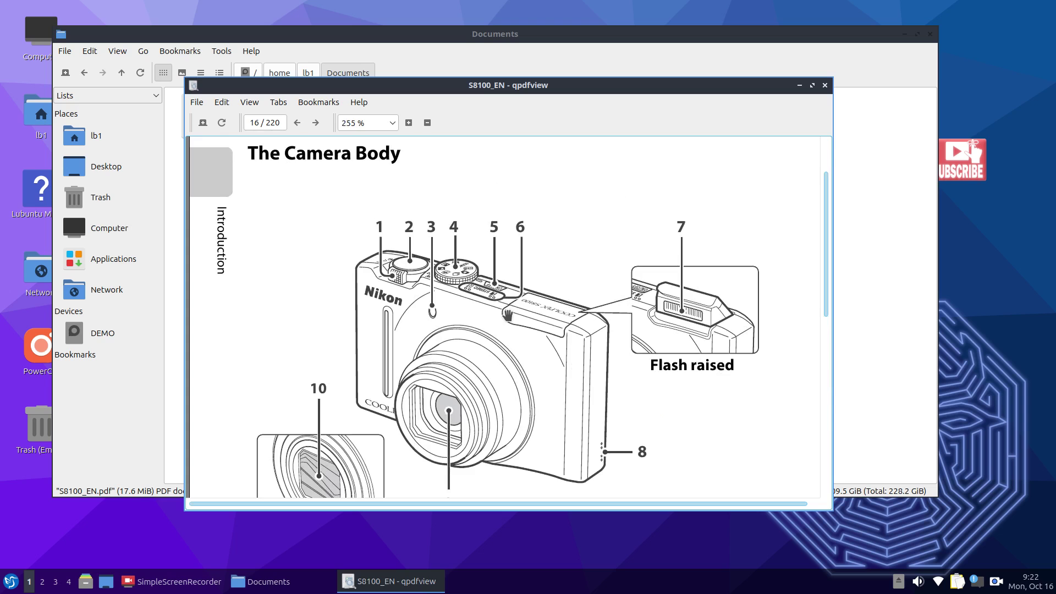
scroll(508, 315, "down", 5)
scroll(507, 314, "up", 3)
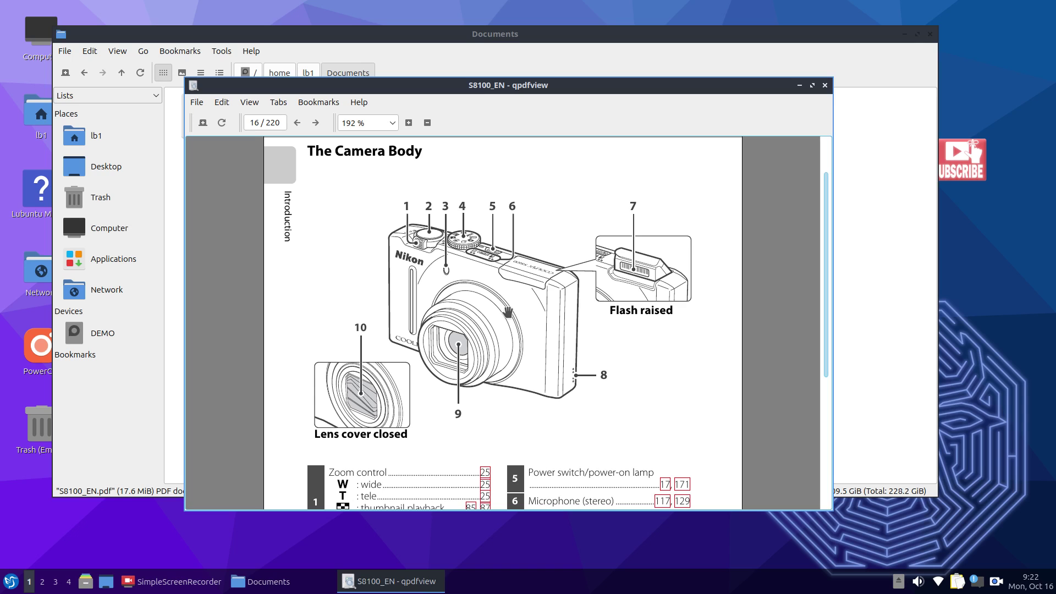
scroll(508, 312, "up", 3)
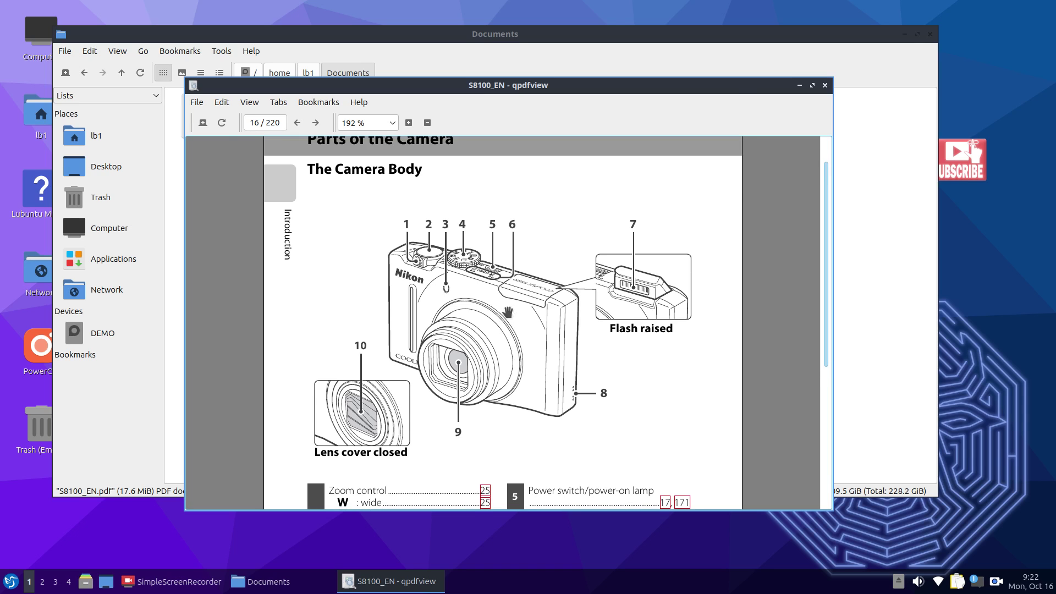
scroll(507, 312, "down", 9)
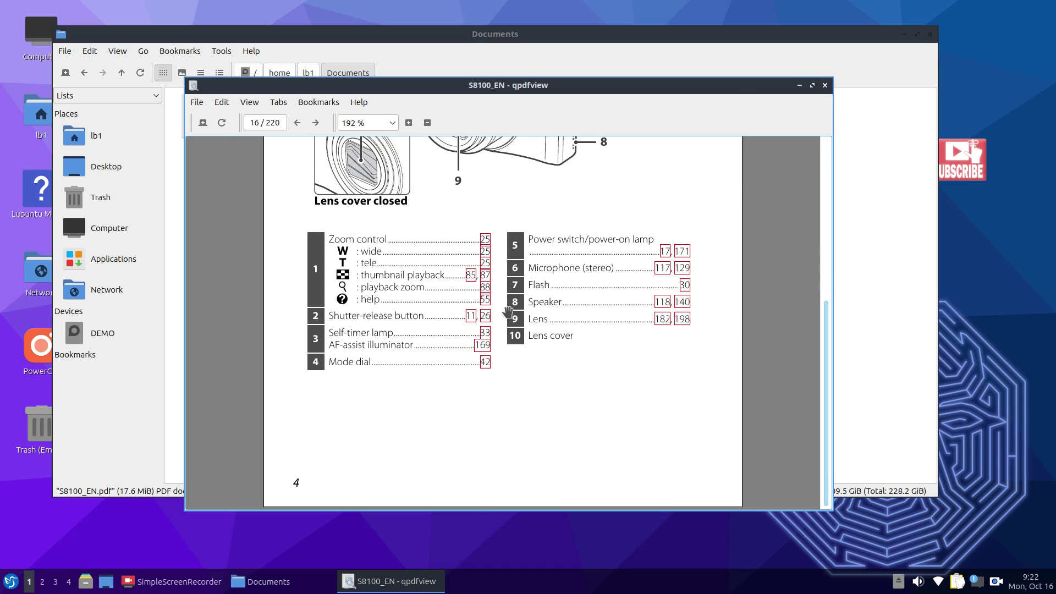
scroll(508, 312, "up", 5)
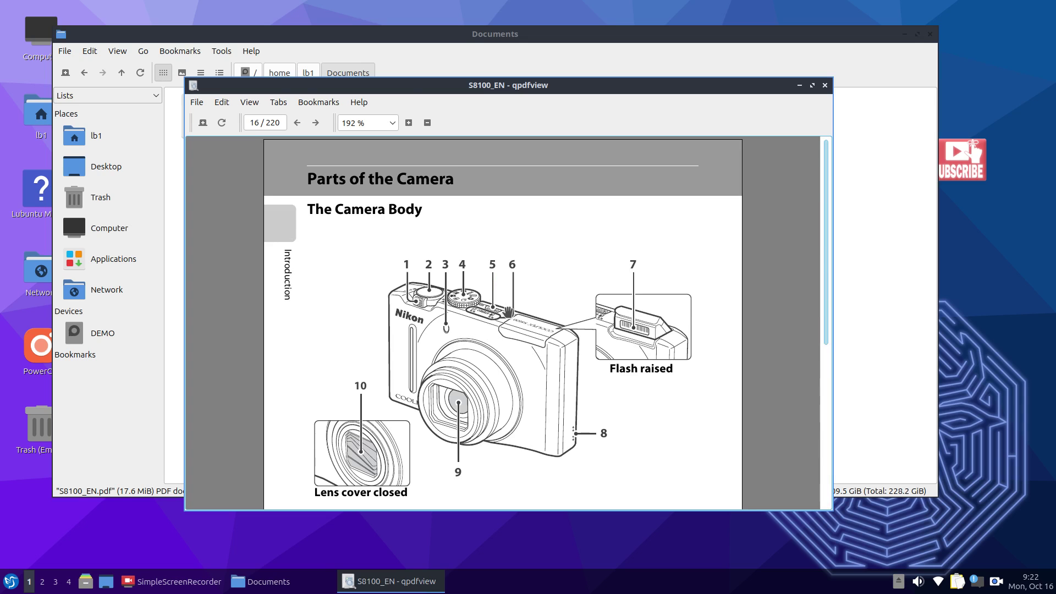
key("ctrl+q")
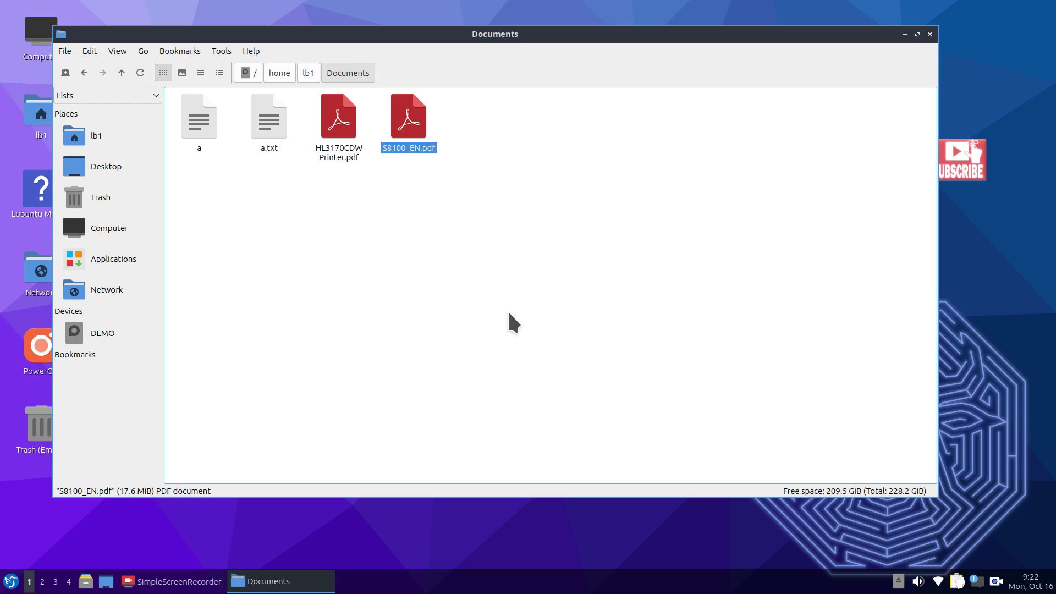
- From the lb1 home folder, open Pictures and select the image 1.jpg
left_click(140, 136)
double_click(478, 130)
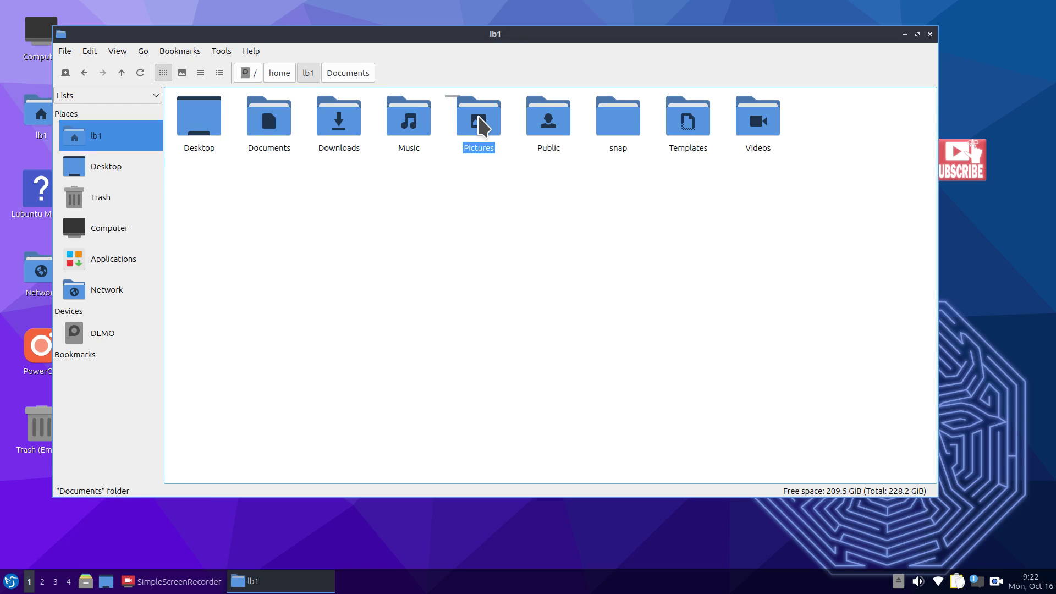
left_click(346, 112)
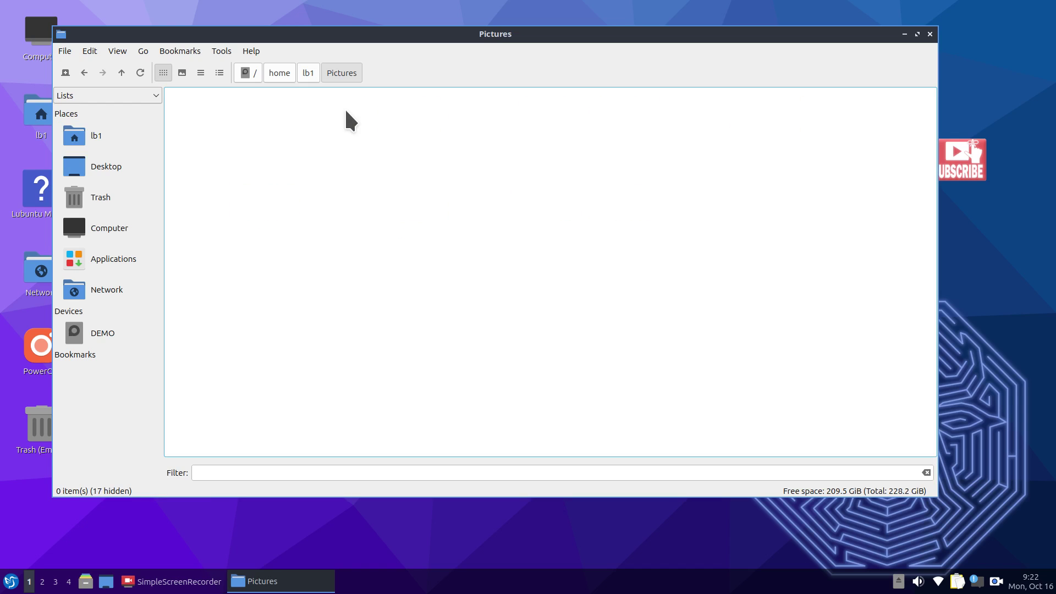
left_click(308, 70)
double_click(480, 122)
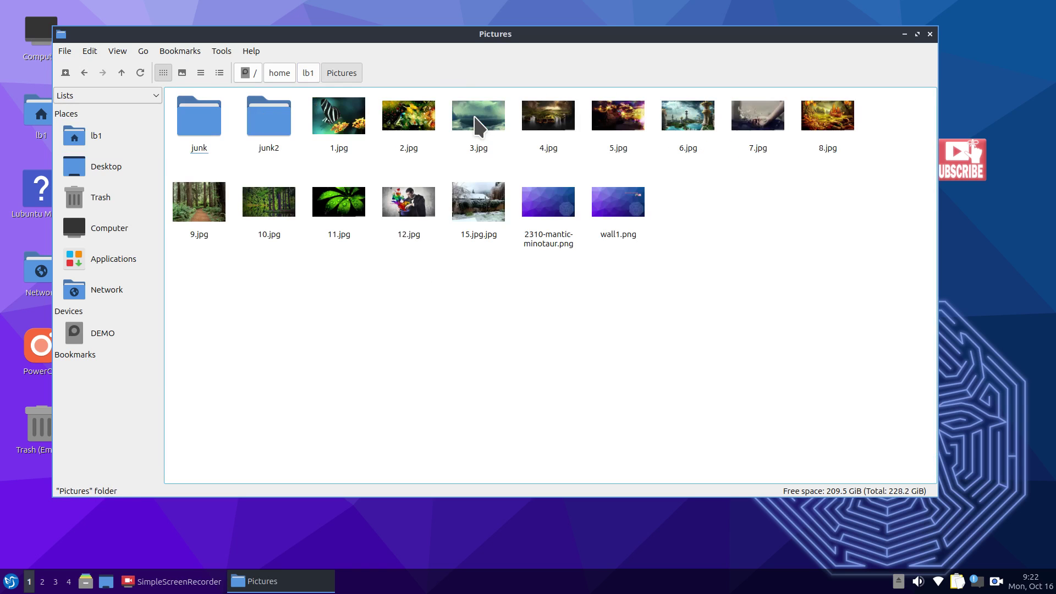
- Open 1.jpg in the Image Viewer and check its Help > About version information
double_click(345, 114)
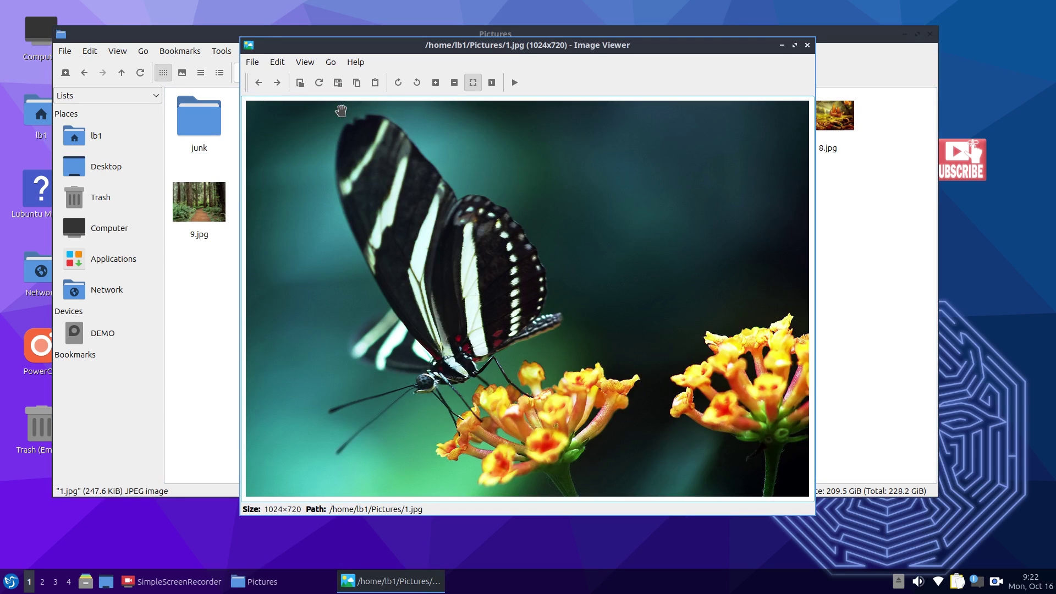
left_click(355, 62)
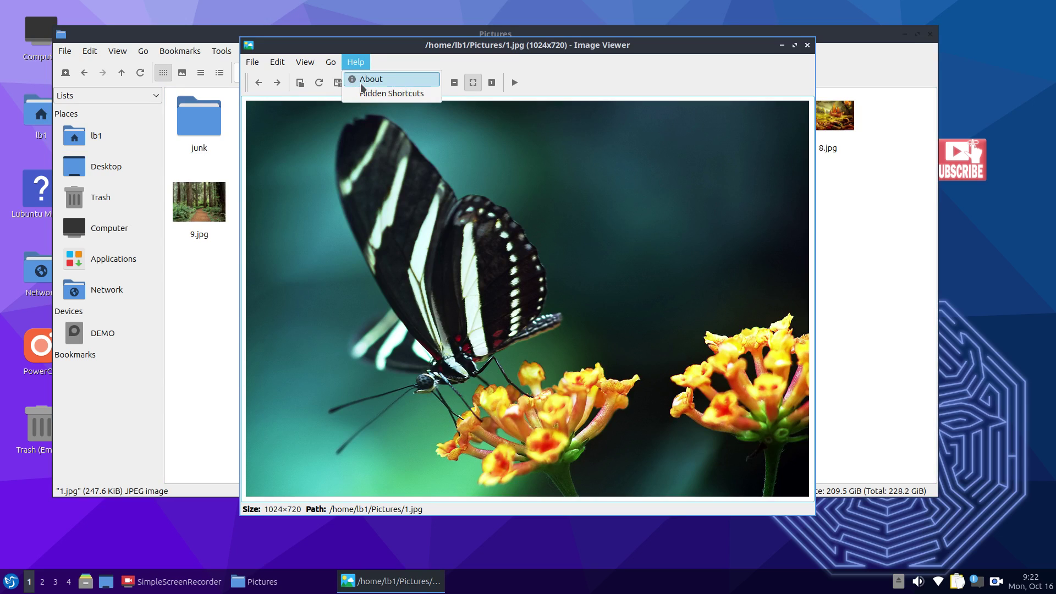
left_click(366, 77)
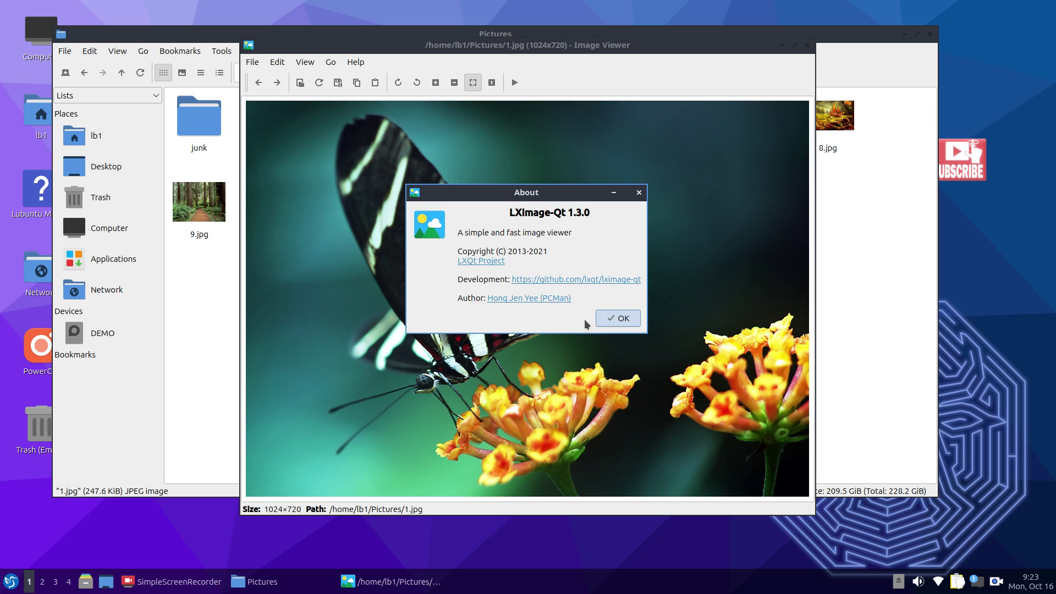
left_click(617, 319)
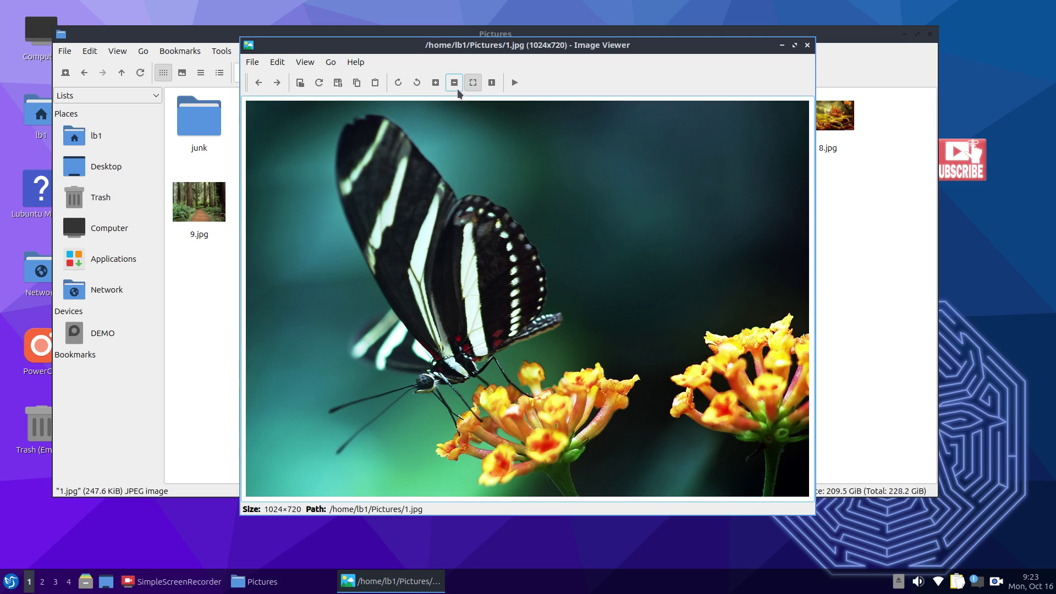
- Zoom in and out of the butterfly photo, pan across it, then close the viewer
scroll(568, 290, "down", 10)
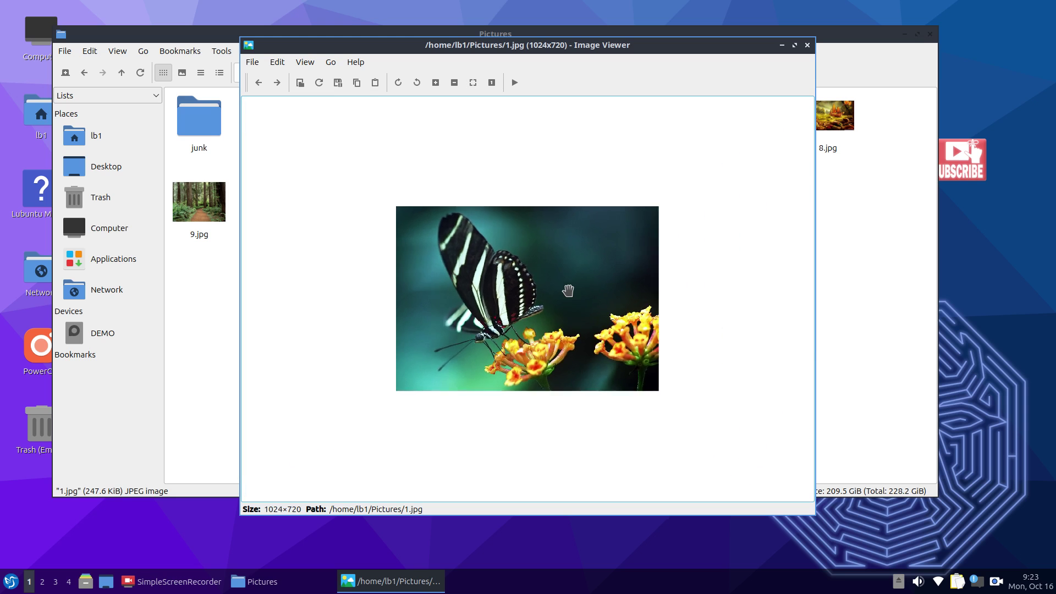
scroll(568, 306, "up", 12)
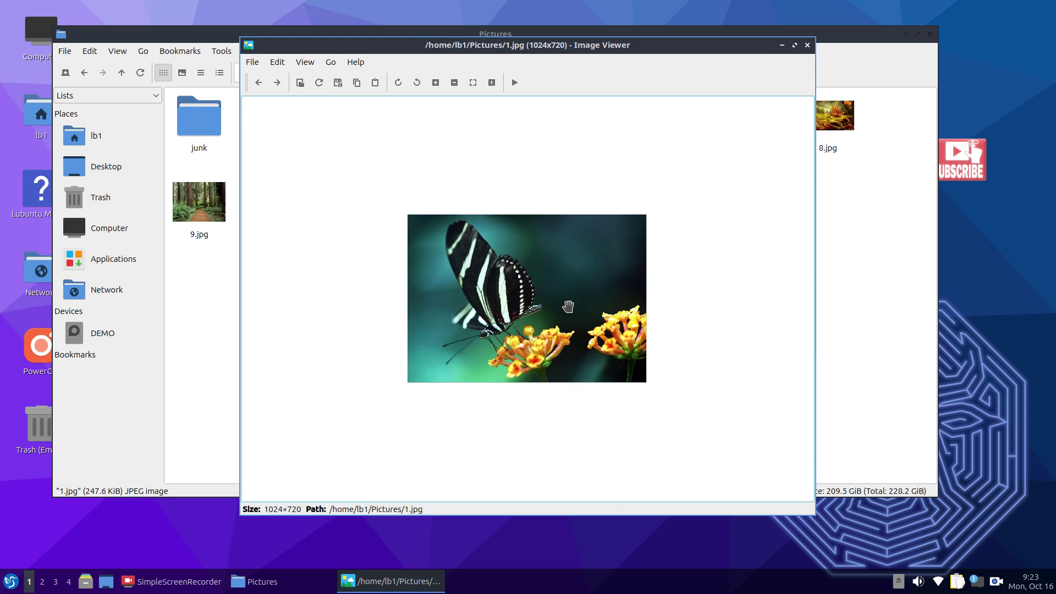
scroll(568, 307, "down", 5)
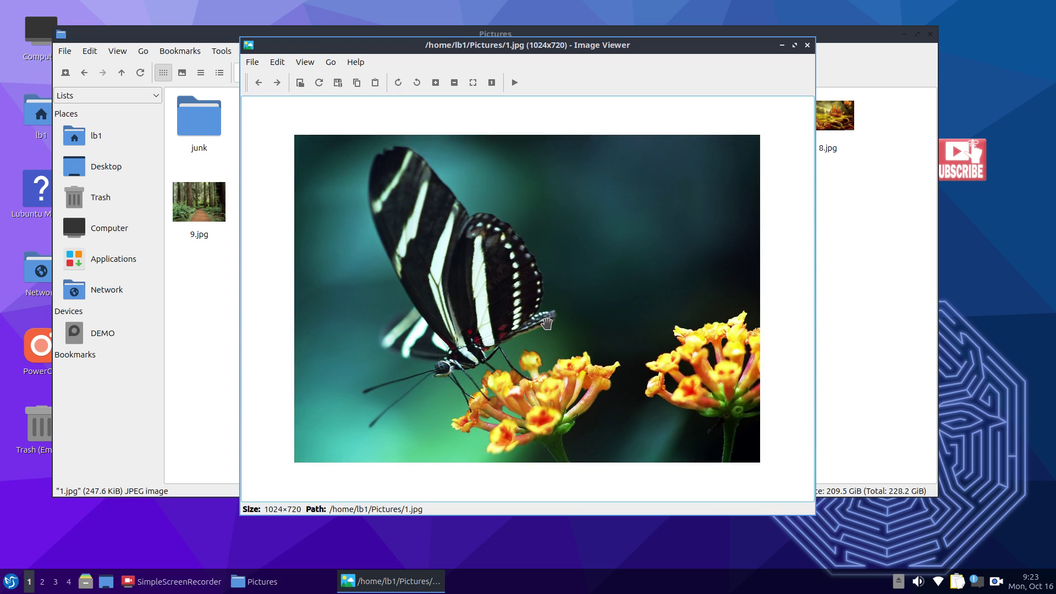
scroll(546, 322, "up", 4)
left_click_drag(348, 421, 485, 330)
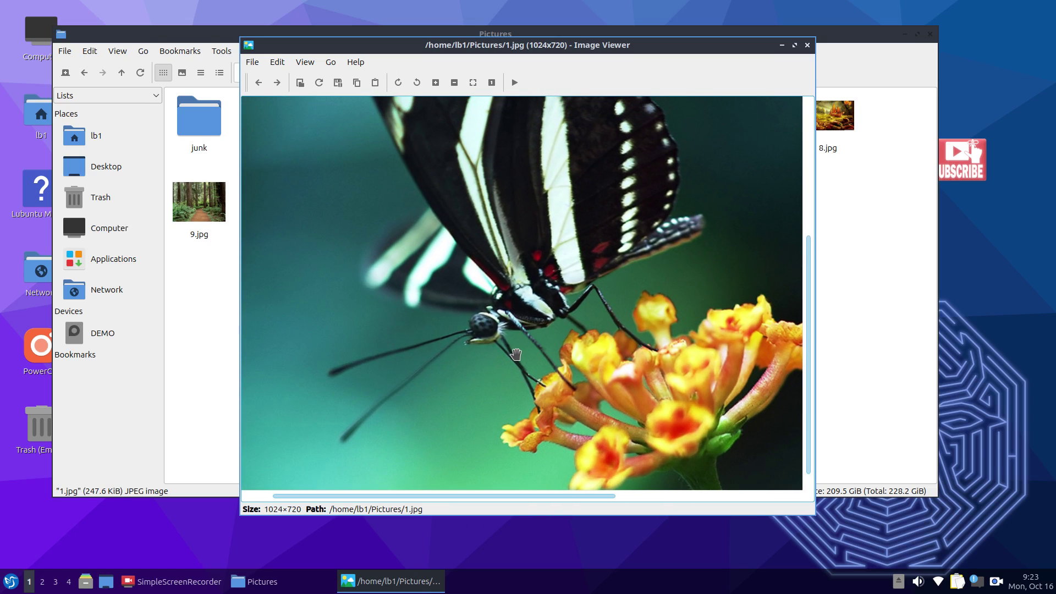
scroll(514, 359, "up", 2)
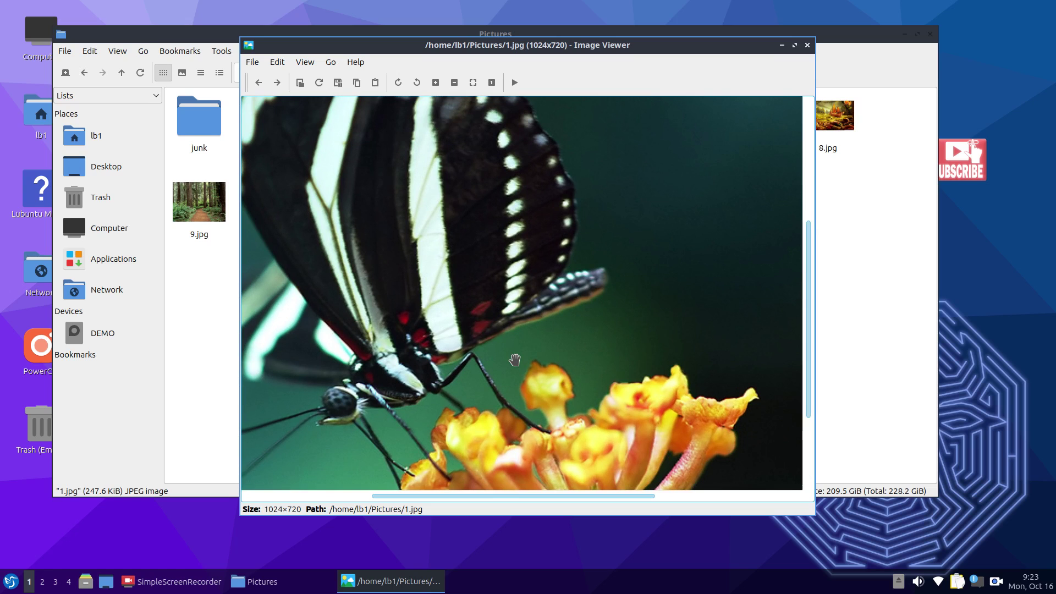
scroll(515, 359, "down", 2)
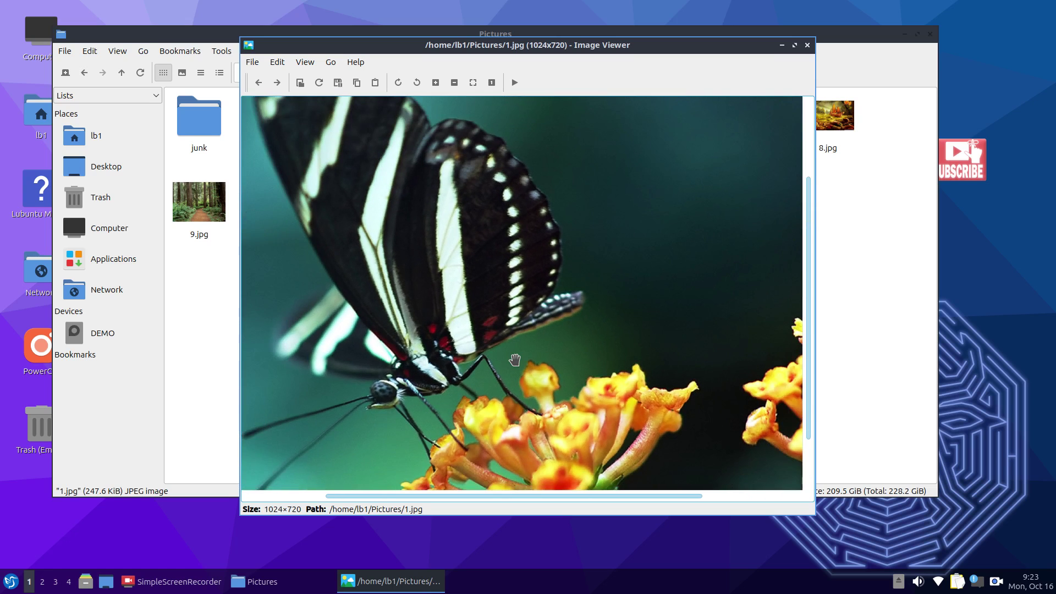
scroll(514, 359, "down", 2)
left_click(807, 45)
left_click(251, 50)
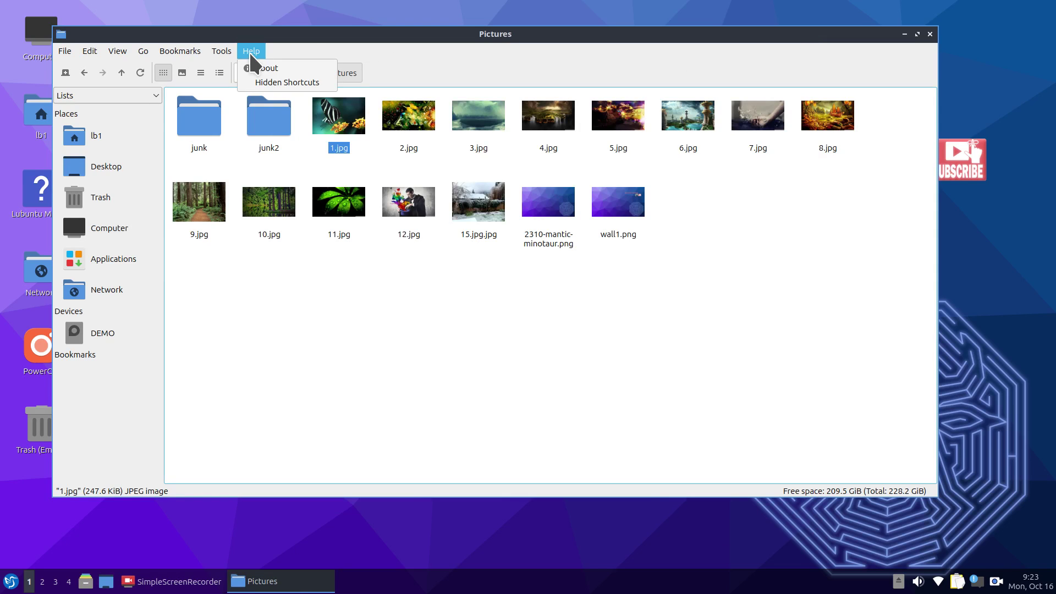
left_click(261, 68)
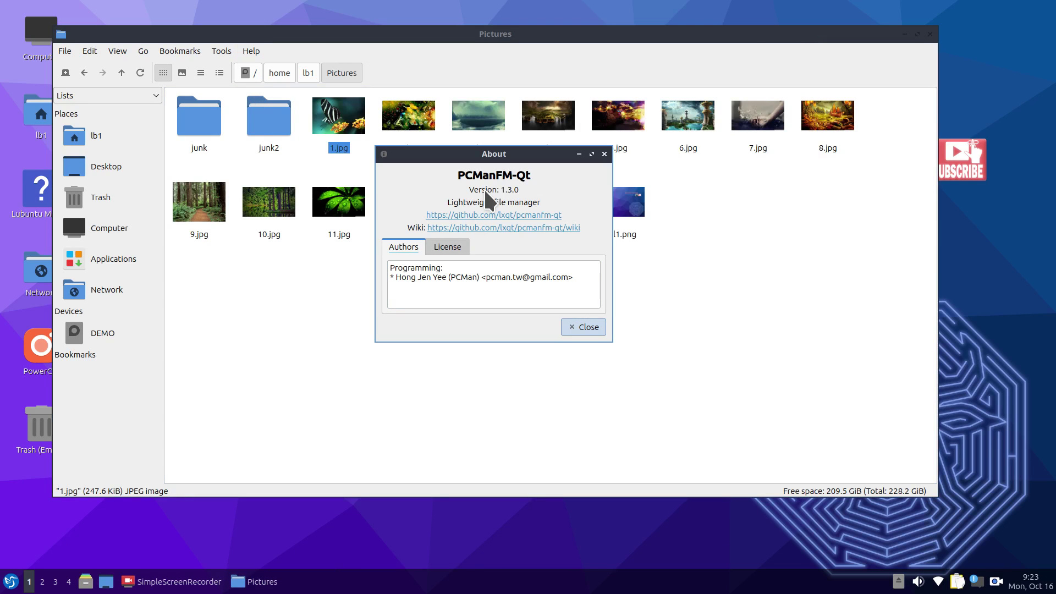
left_click(587, 327)
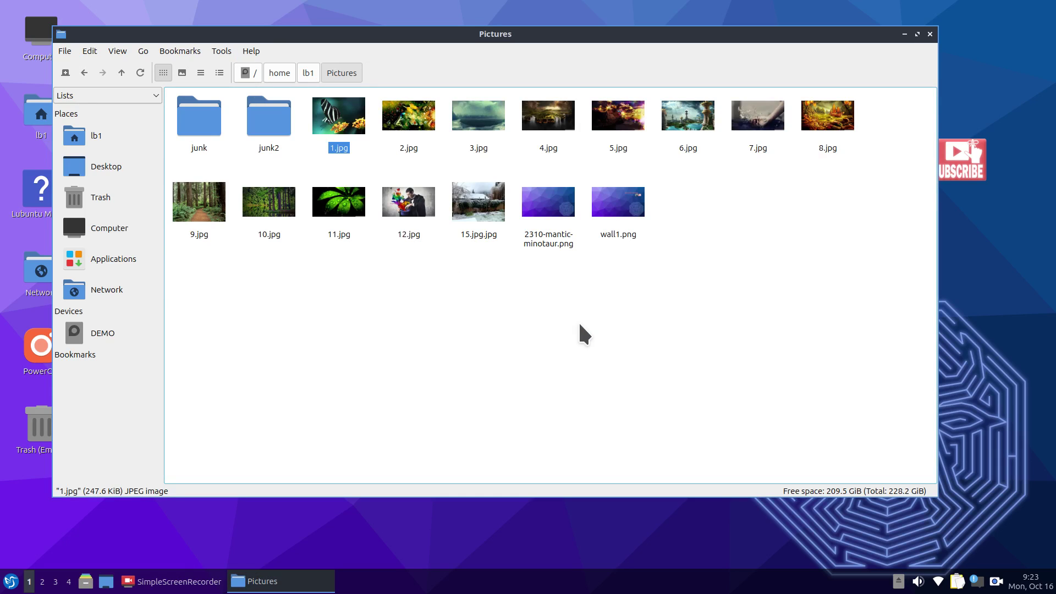
left_click(481, 201)
right_click(482, 192)
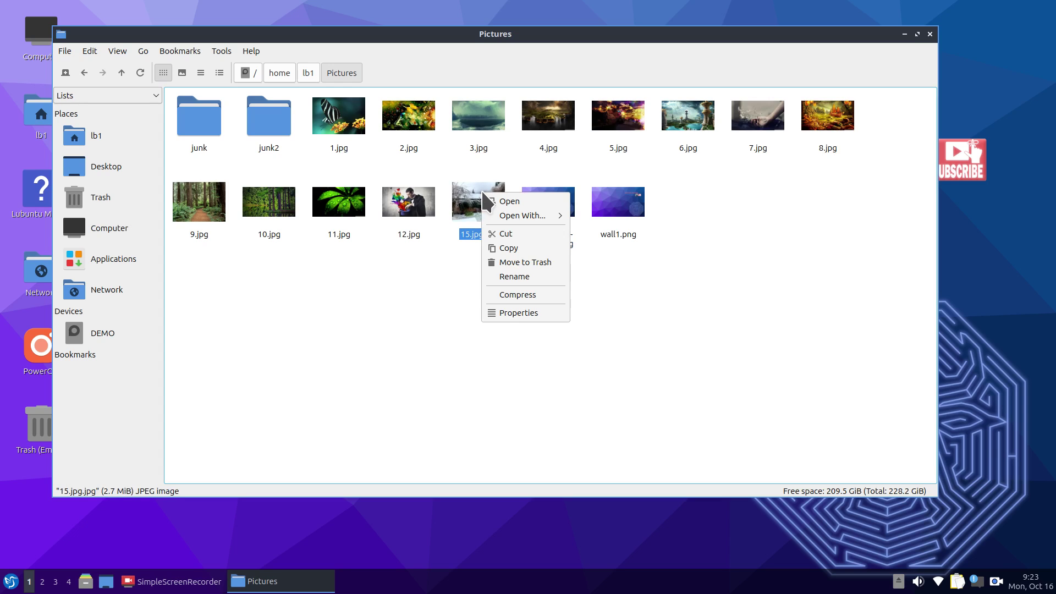
left_click(536, 313)
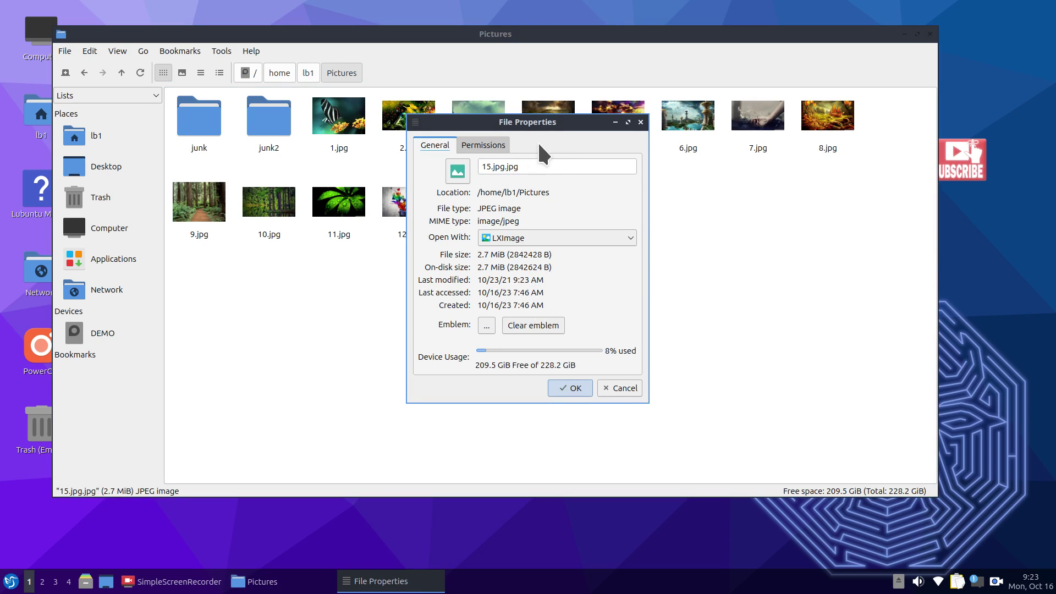
left_click(484, 144)
left_click(443, 144)
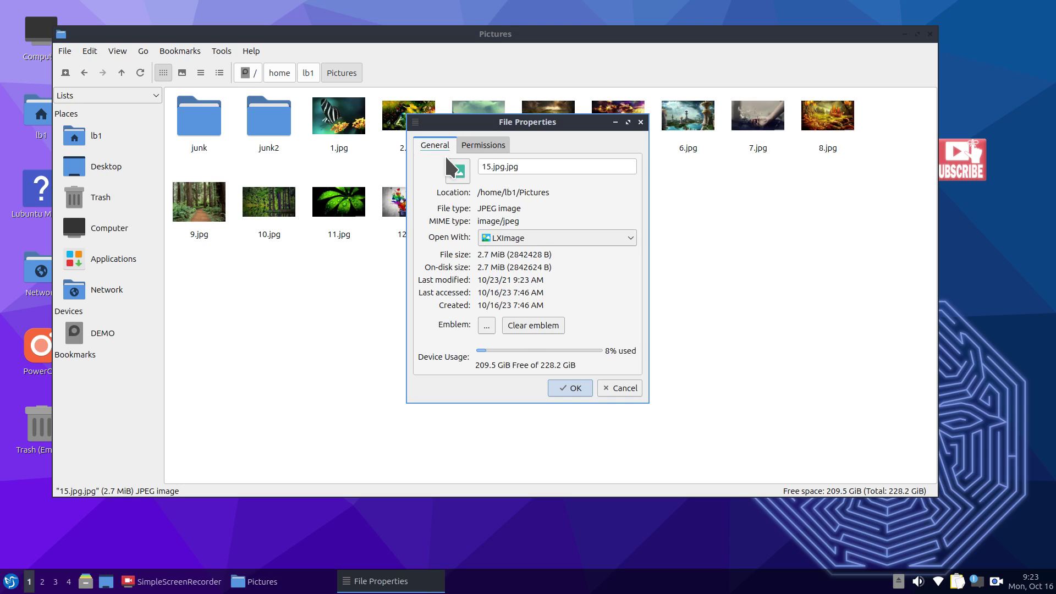
left_click(618, 387)
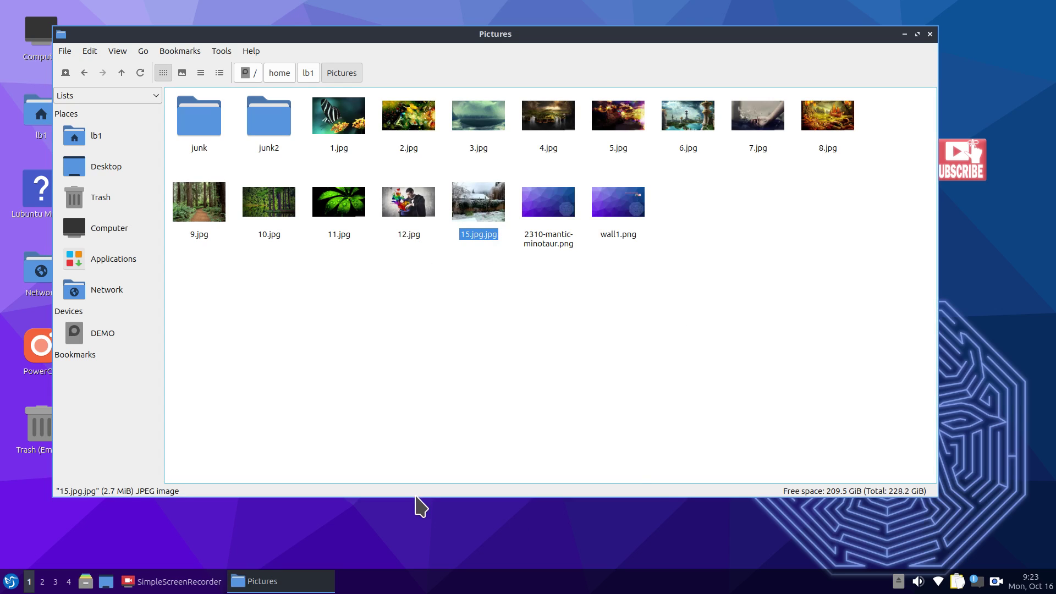
left_click(905, 34)
right_click(336, 162)
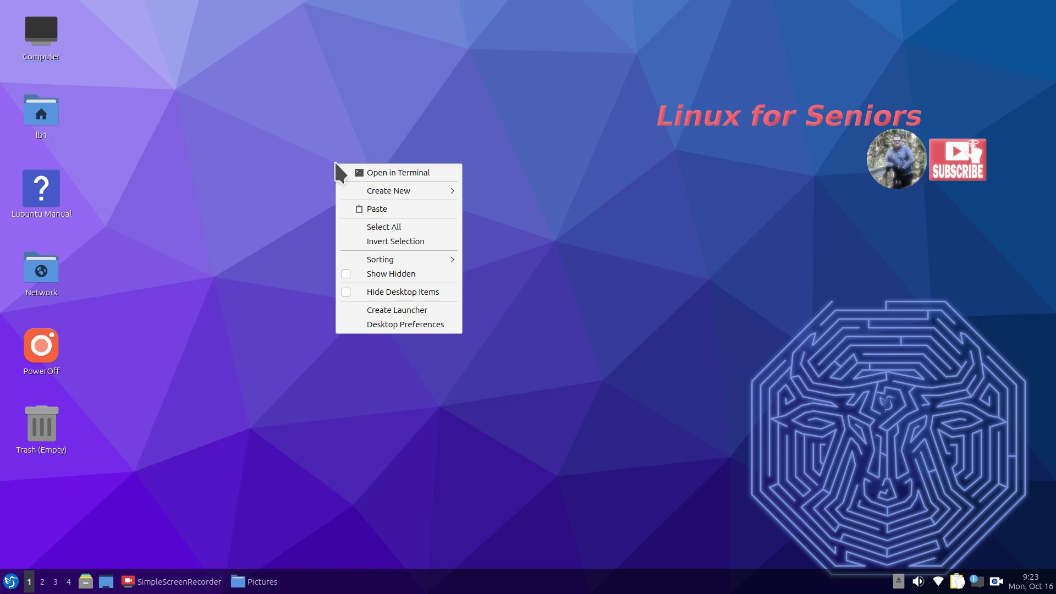
left_click(421, 327)
left_click(476, 105)
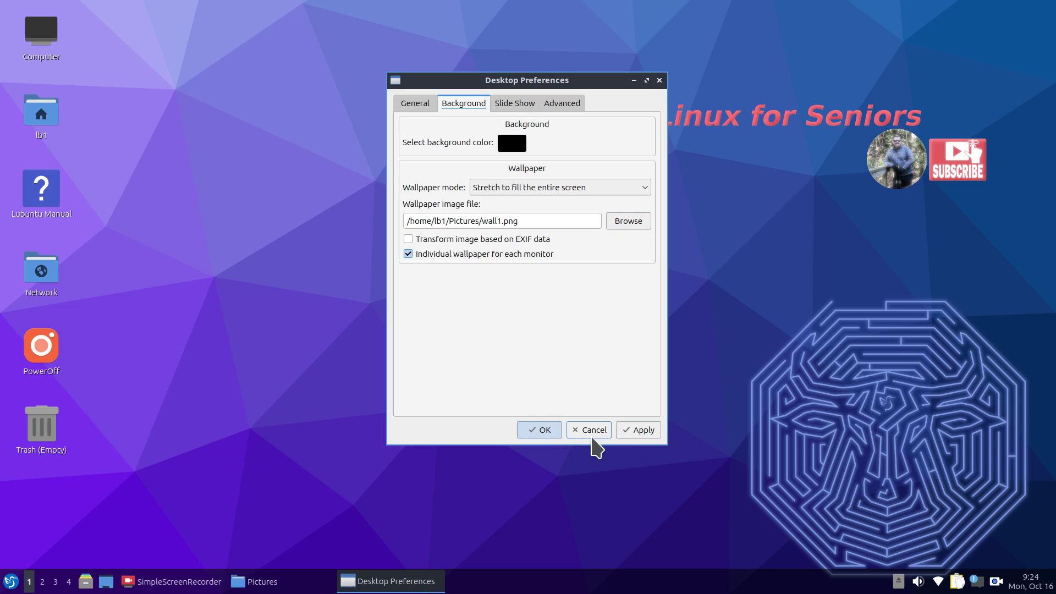
left_click(587, 433)
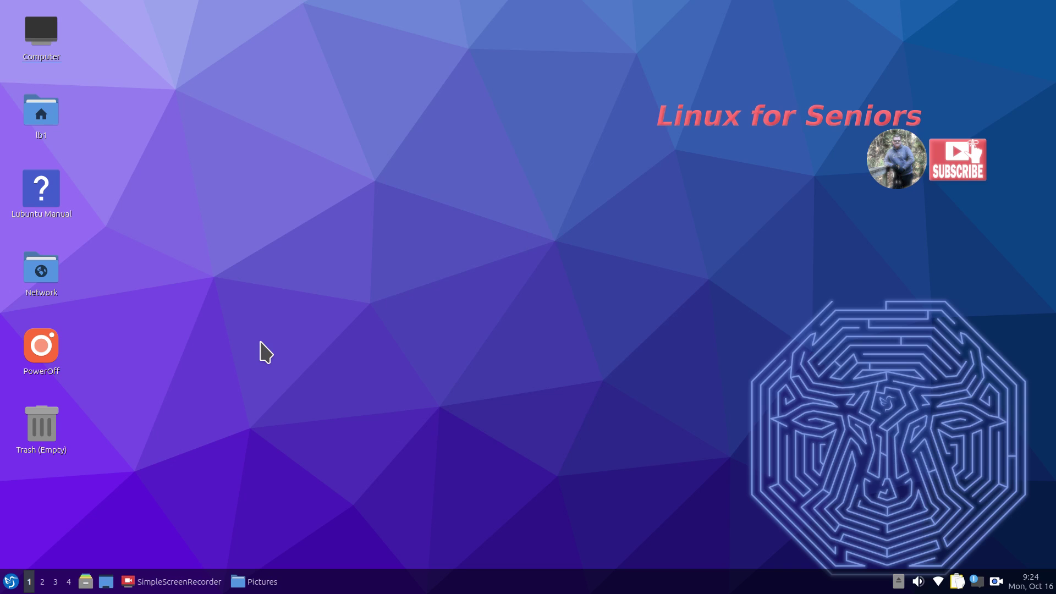
left_click(269, 582)
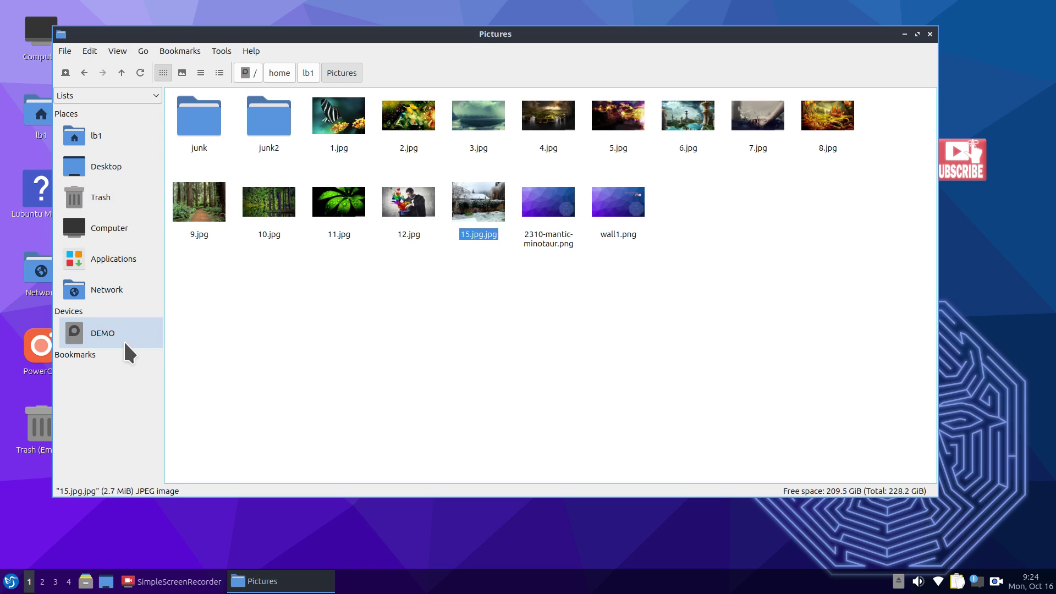
- Browse from the computer's drives through the file-system root into /usr/share
left_click(113, 234)
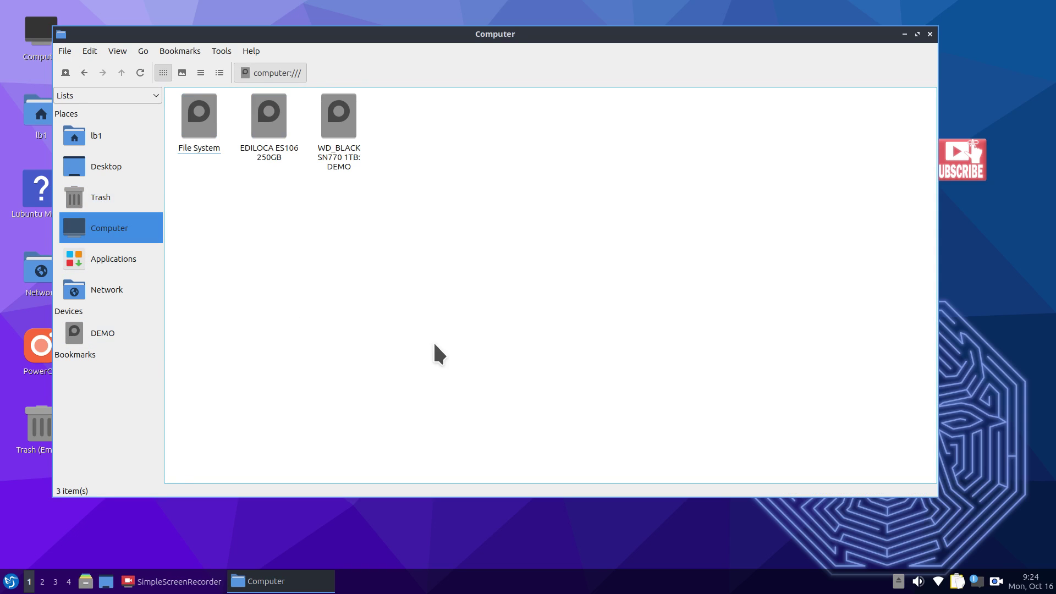
double_click(203, 132)
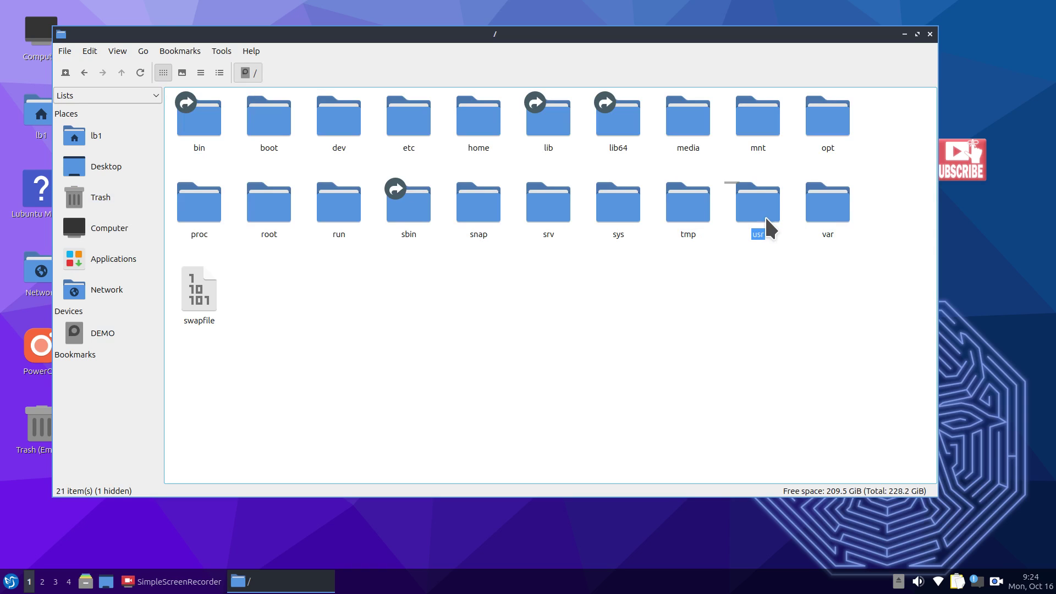
mouse_move(762, 232)
double_click(757, 216)
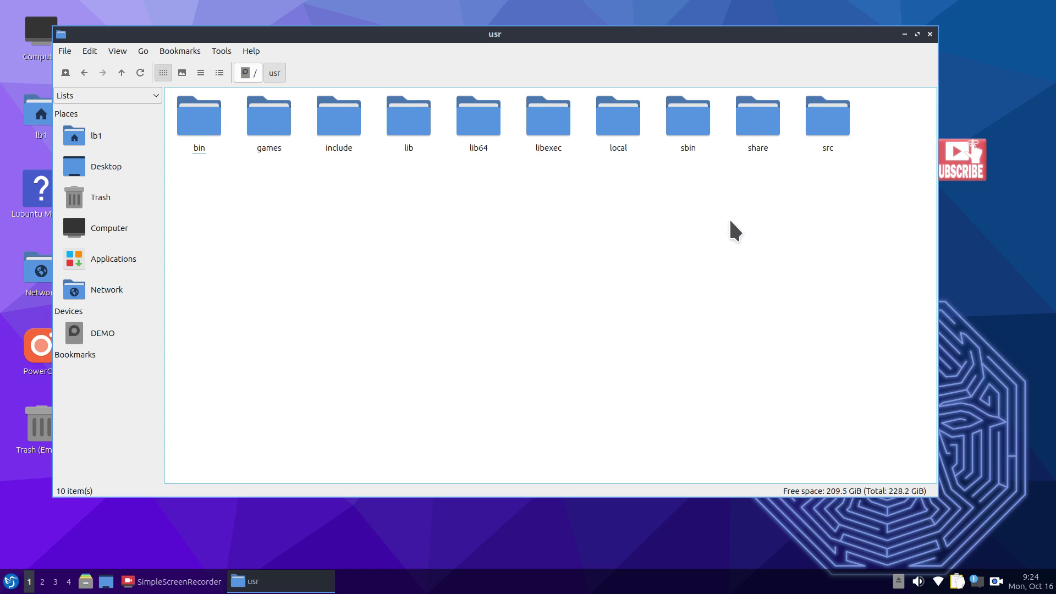
double_click(765, 150)
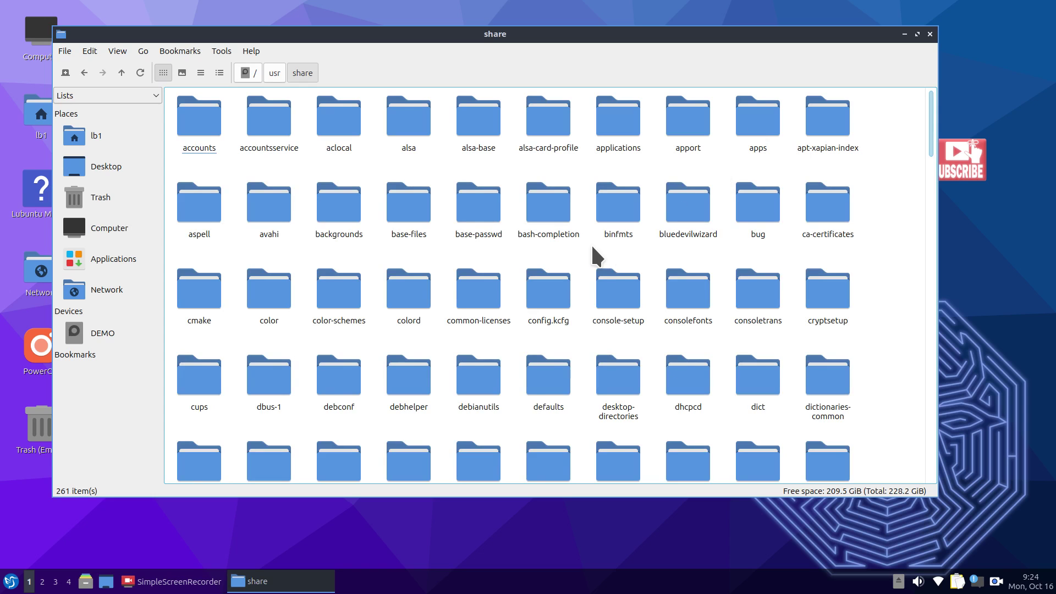
- Jump to entries starting with 'i' and open the icons folder
type("i")
scroll(570, 375, "down", 3)
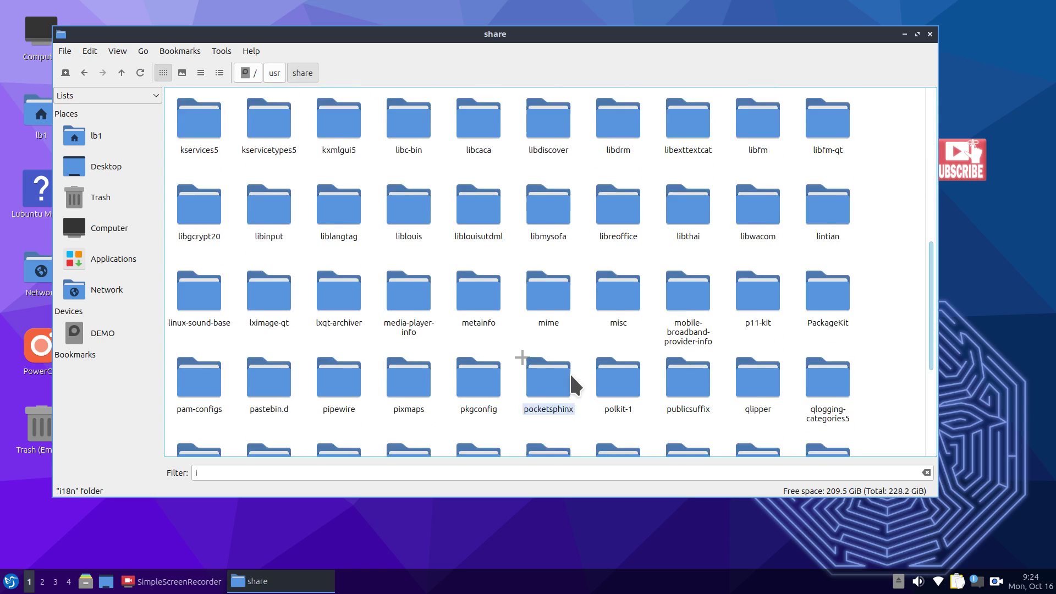
scroll(571, 375, "down", 5)
scroll(570, 375, "up", 4)
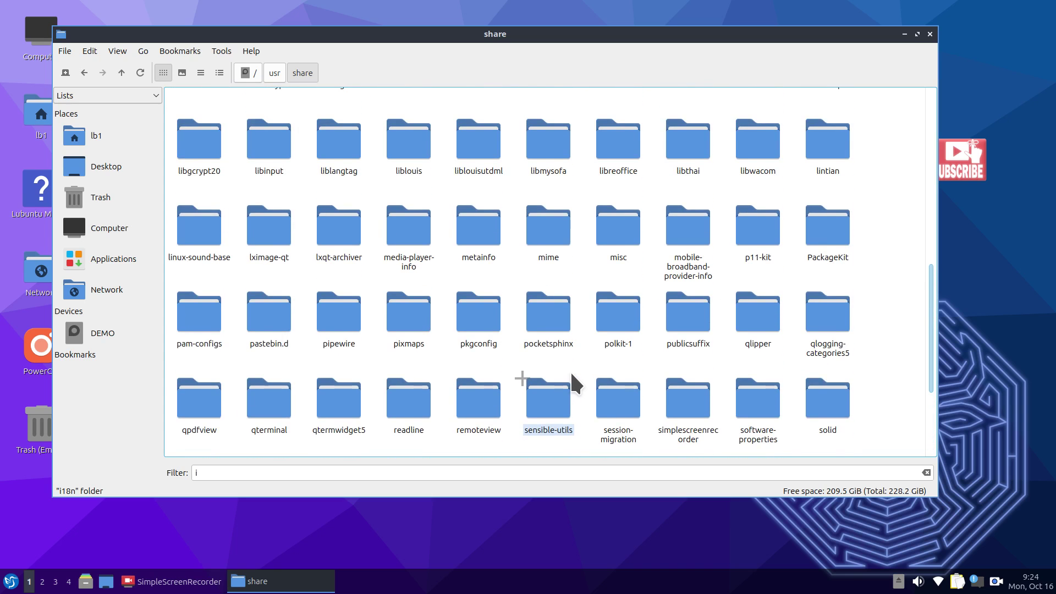
scroll(571, 374, "up", 2)
scroll(572, 374, "up", 6)
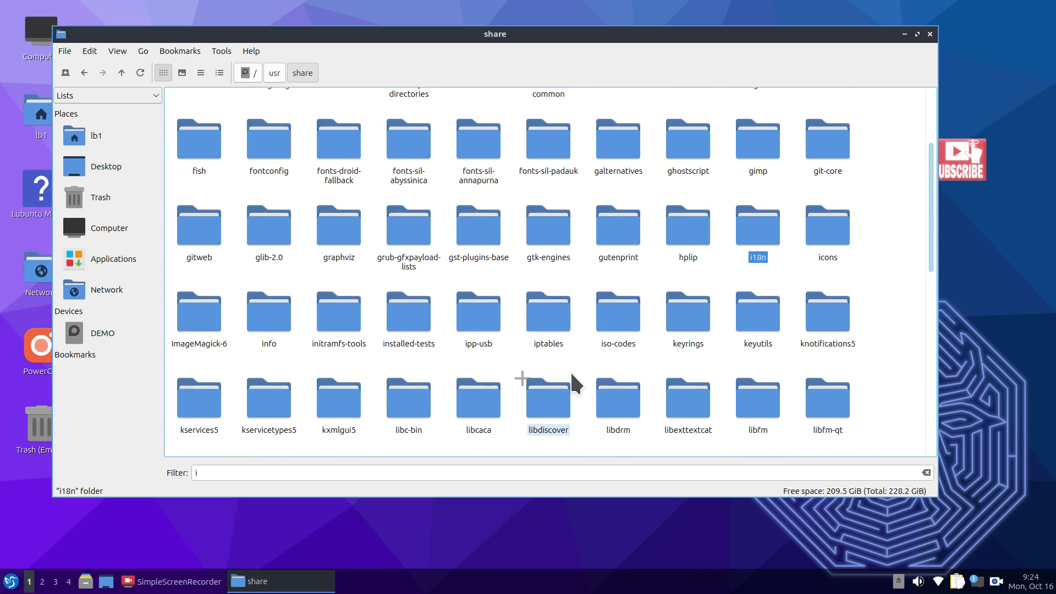
double_click(829, 224)
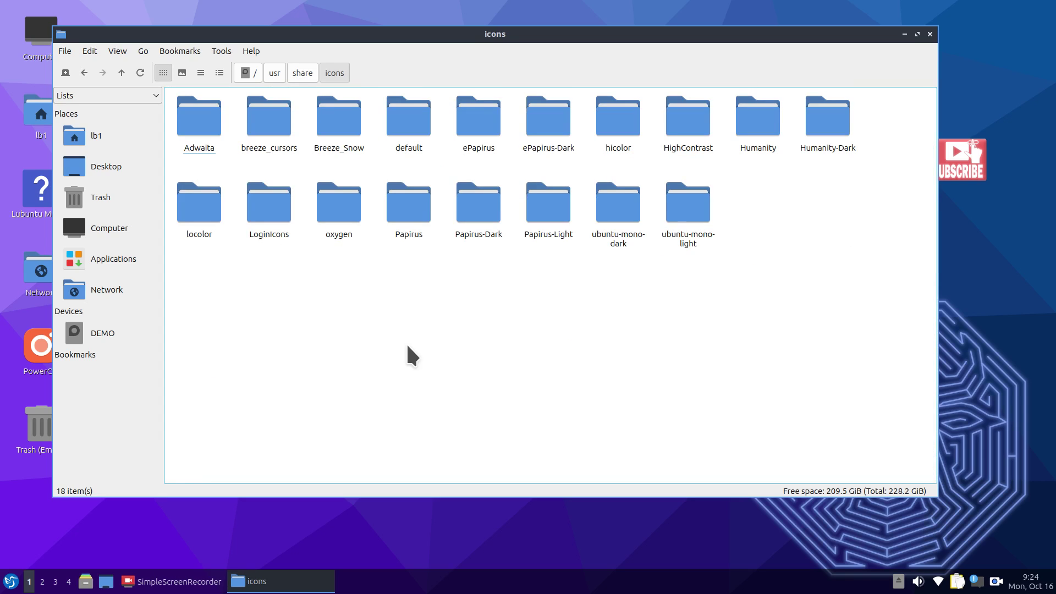
left_click(11, 581)
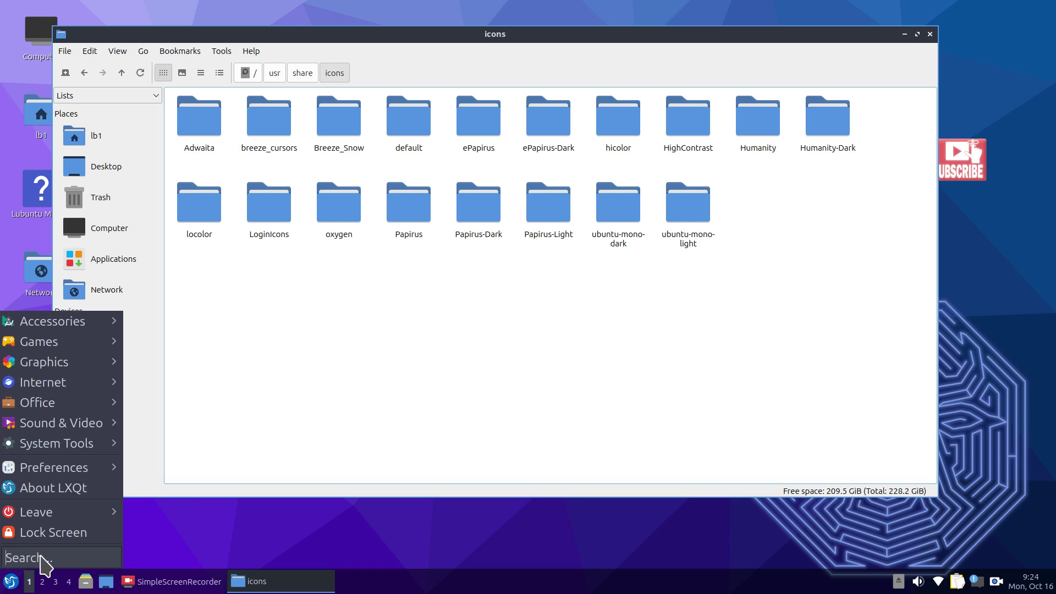
mouse_move(95, 407)
mouse_move(87, 446)
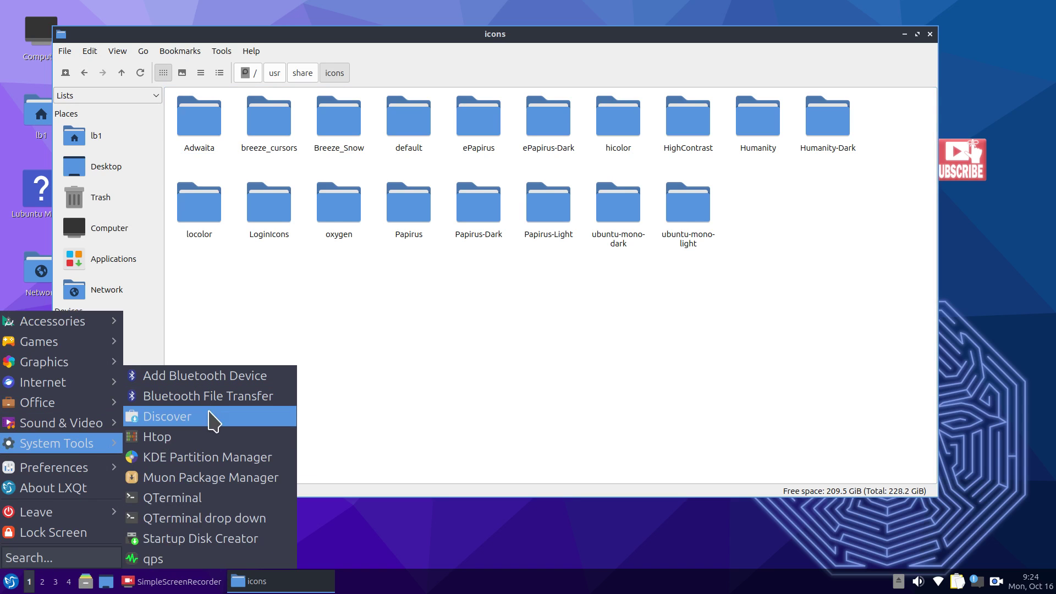
mouse_move(113, 468)
mouse_move(208, 382)
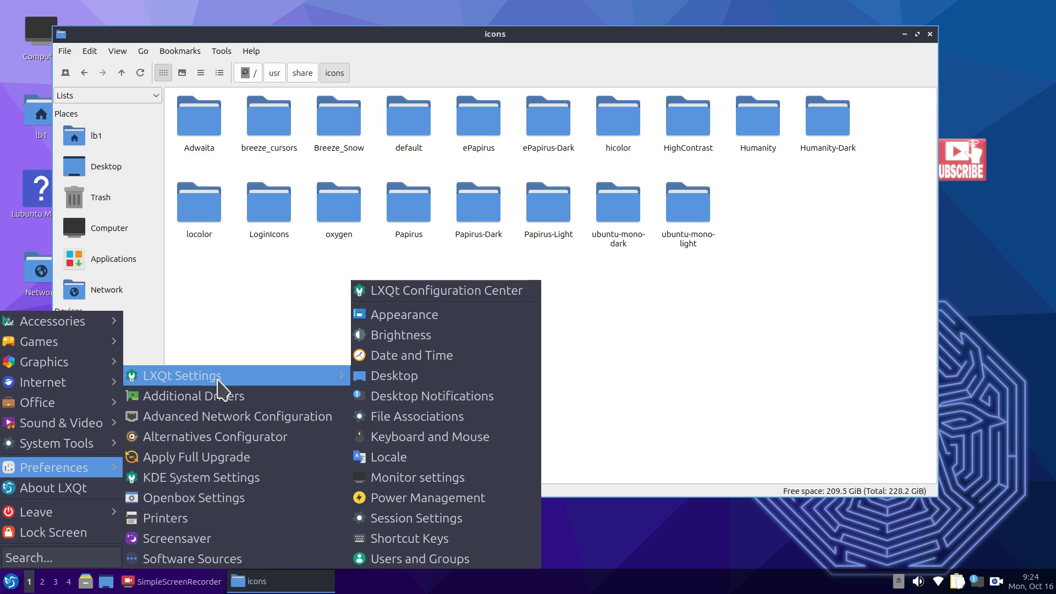
left_click(405, 291)
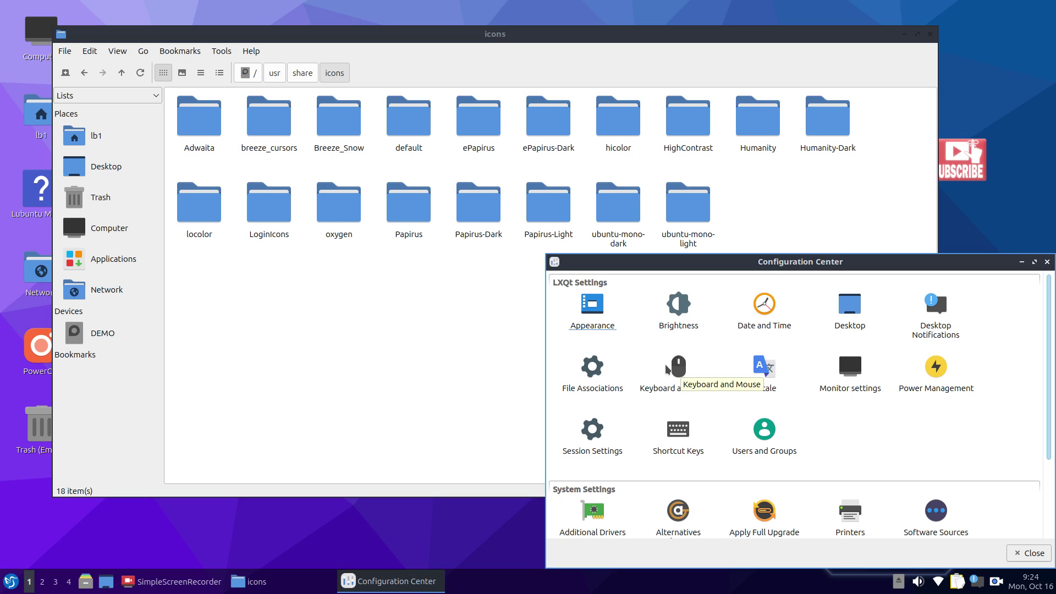
double_click(588, 307)
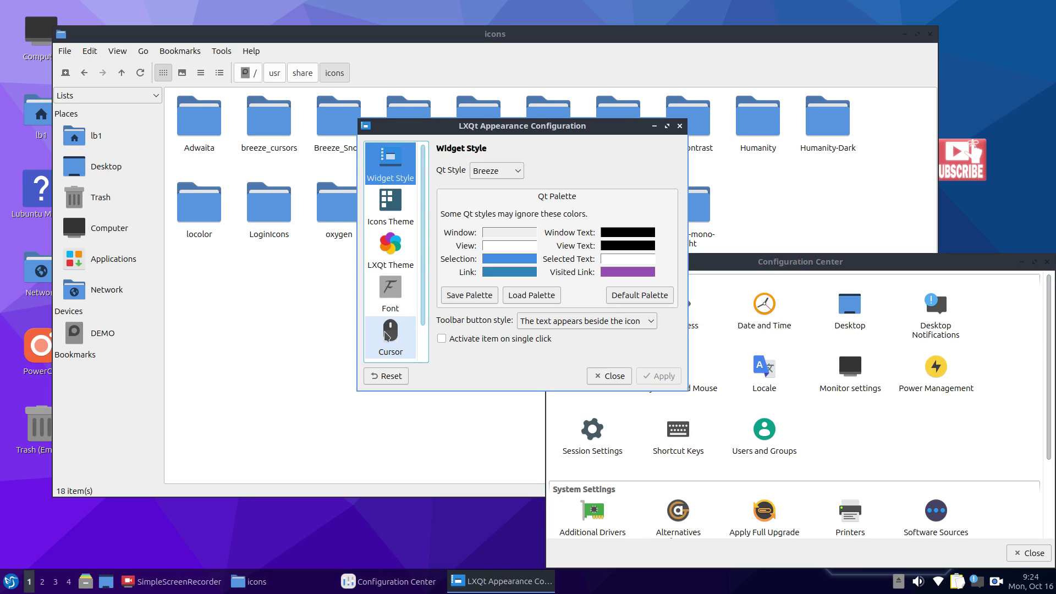
left_click(388, 336)
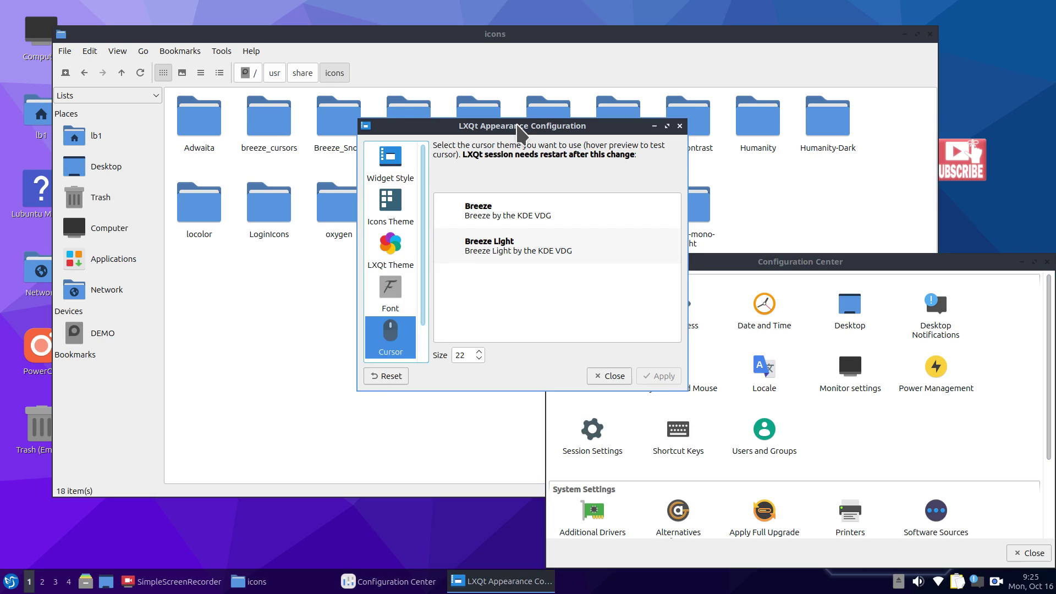
left_click_drag(518, 125, 441, 215)
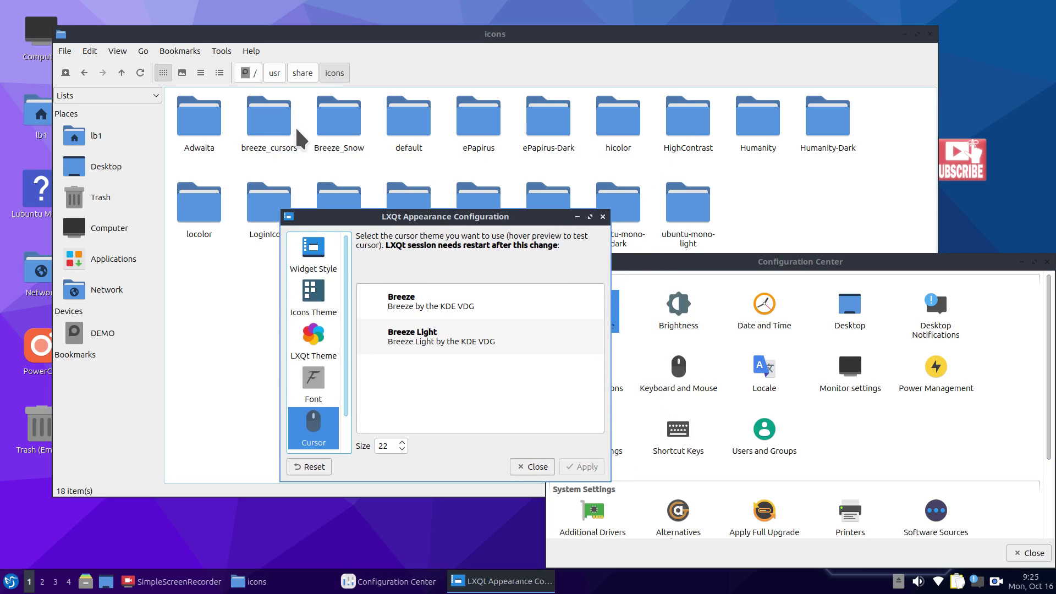
left_click(603, 216)
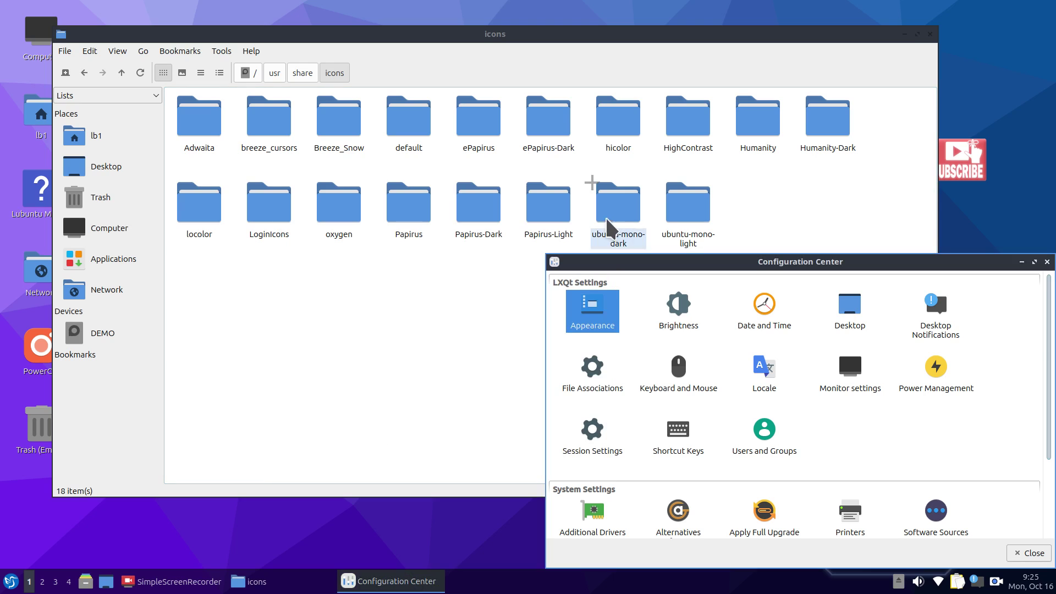
left_click_drag(933, 263, 731, 259)
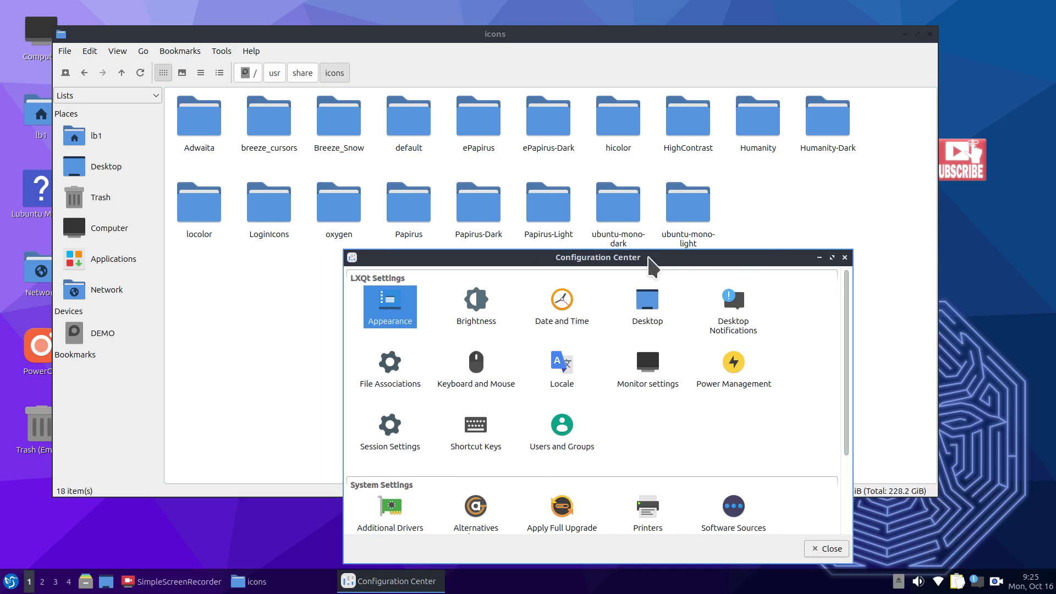
left_click(845, 258)
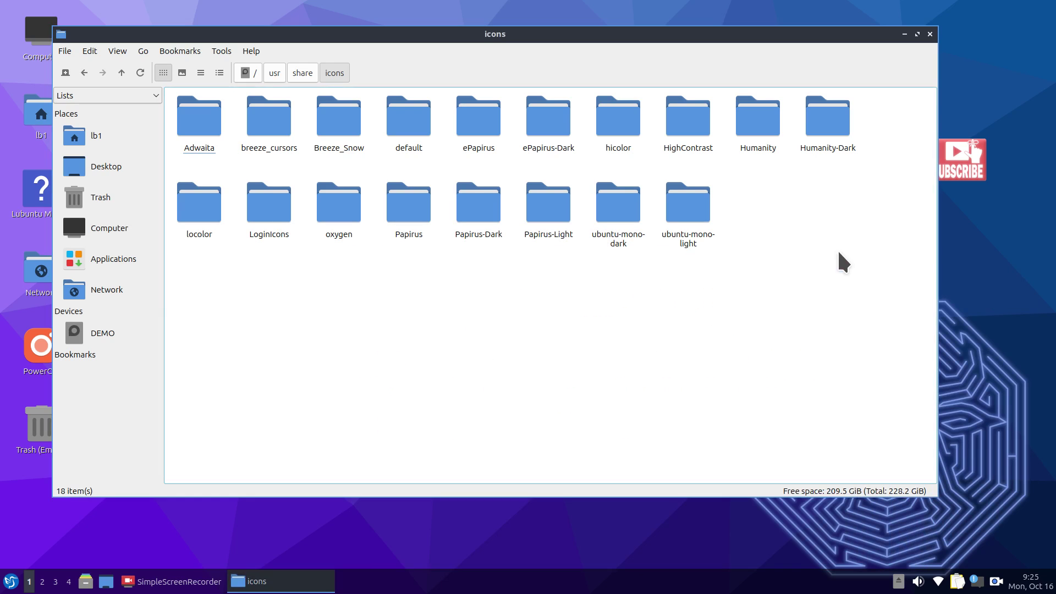
- Inspect the icons folder's Permissions in its Properties, then cancel without changes
left_click(301, 73)
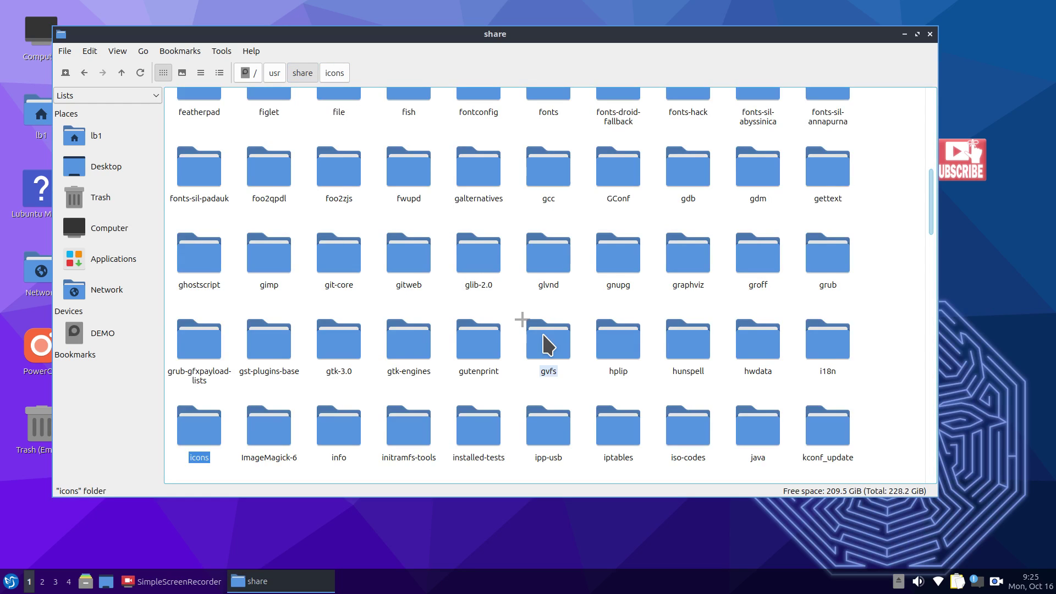
right_click(208, 426)
left_click(245, 407)
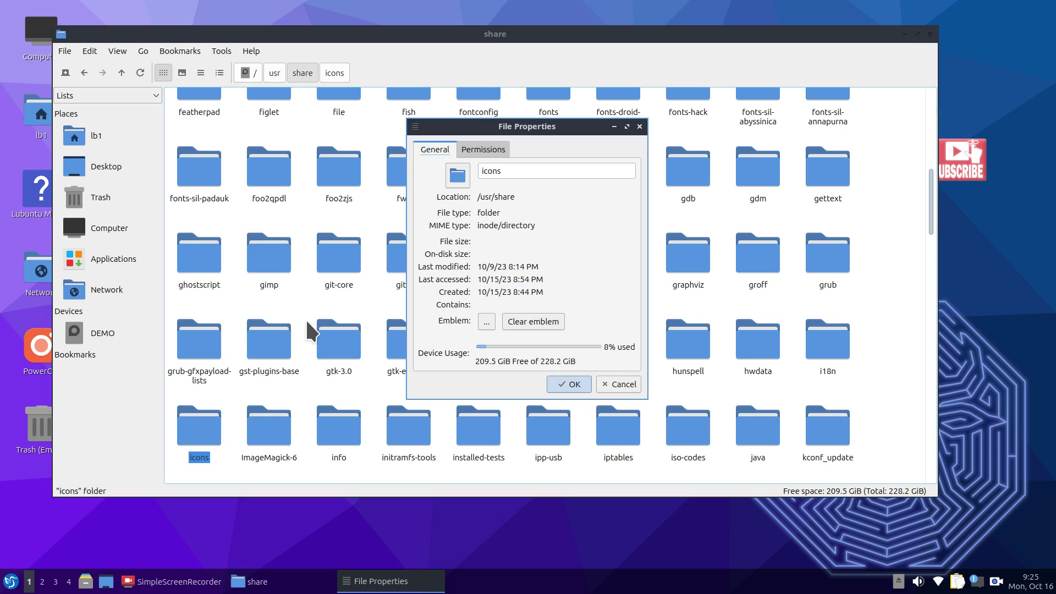
left_click(478, 149)
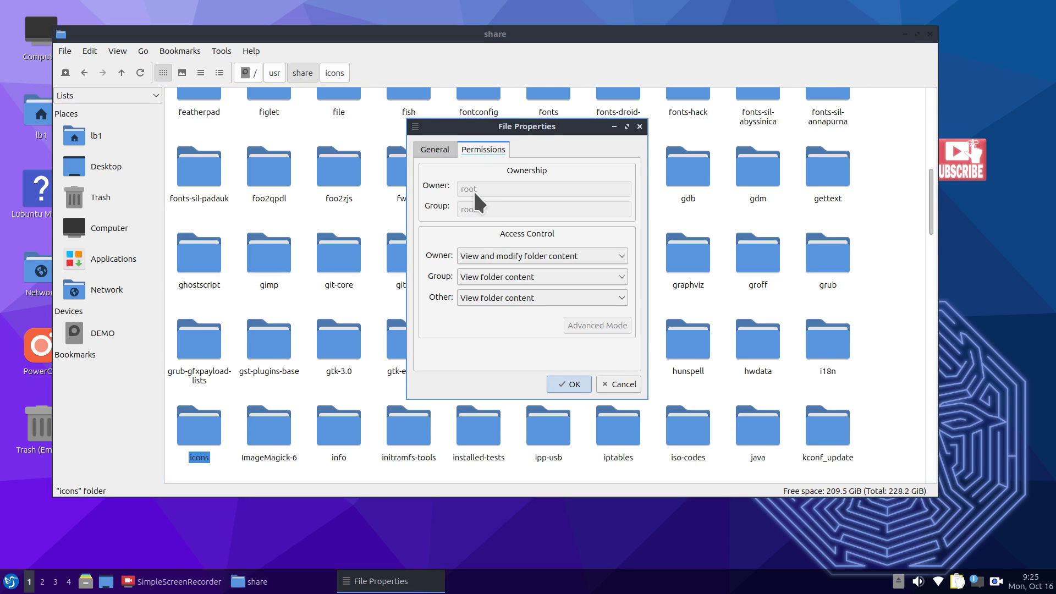
left_click(615, 384)
- Show the lb1 home folder with hidden items like .config and .bashrc using Ctrl+H
left_click(93, 135)
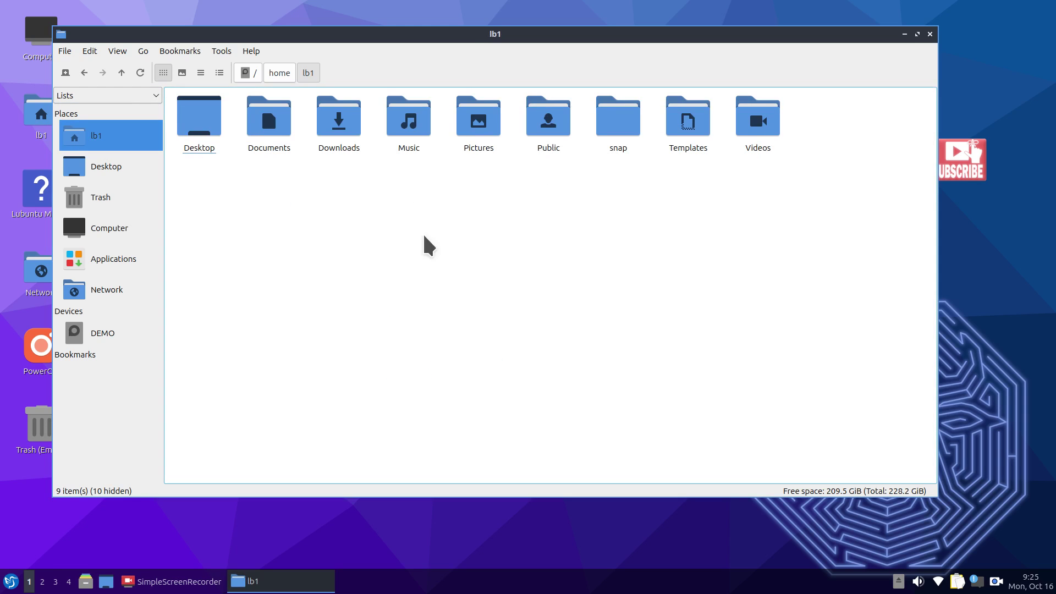
key("ctrl+h")
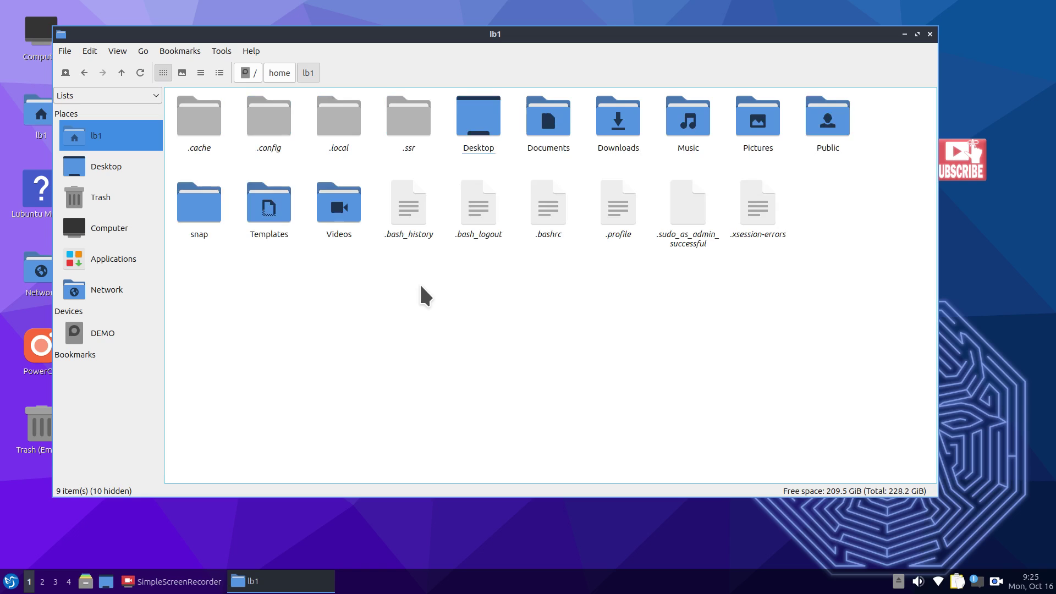
right_click(305, 307)
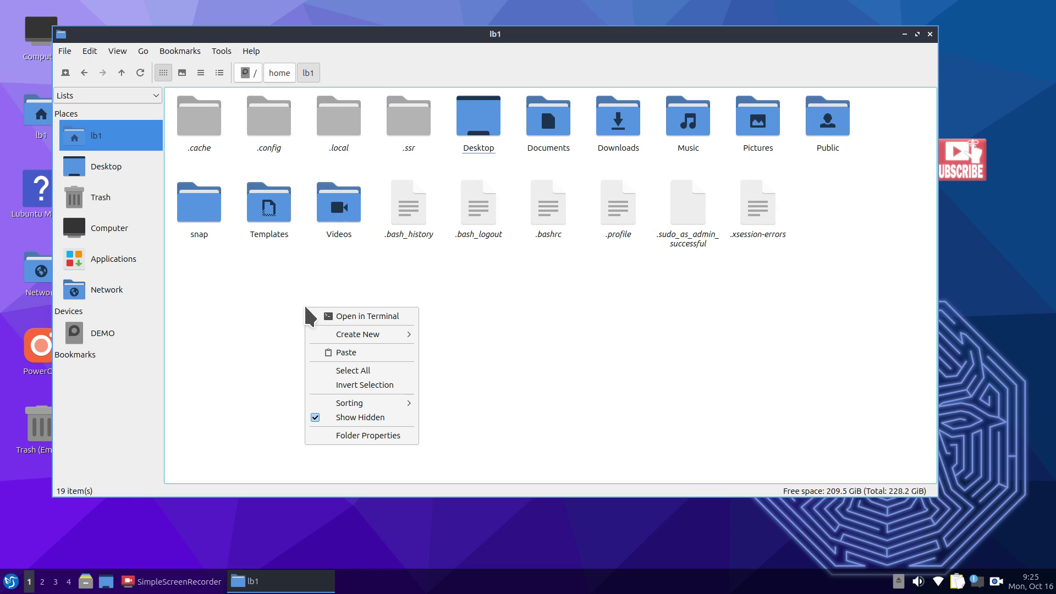
mouse_move(371, 338)
left_click(537, 401)
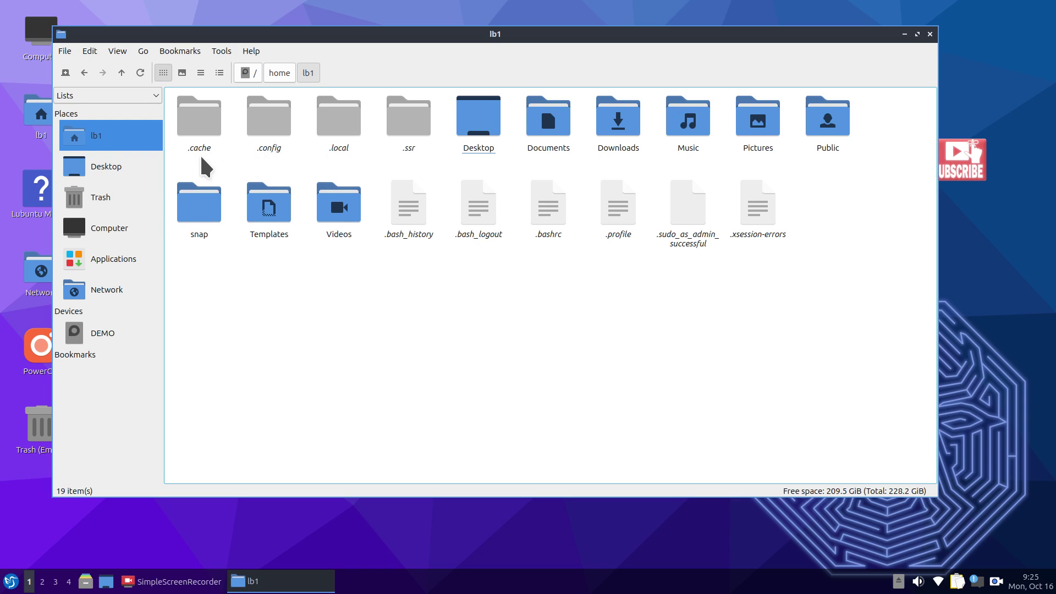
mouse_move(195, 161)
- View .bash_history in FeatherPad, then close it
mouse_move(417, 236)
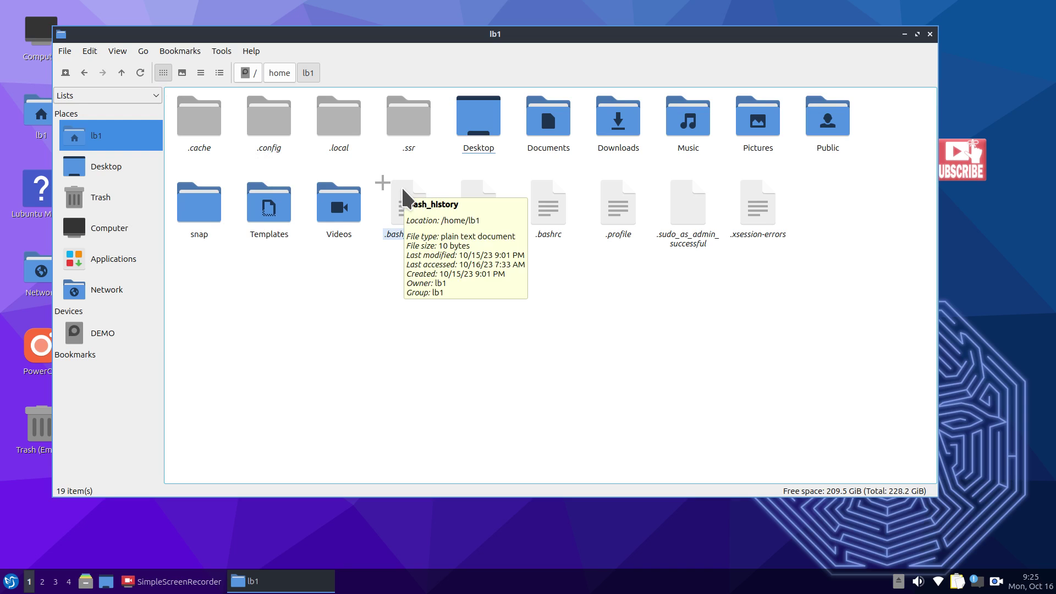
double_click(401, 202)
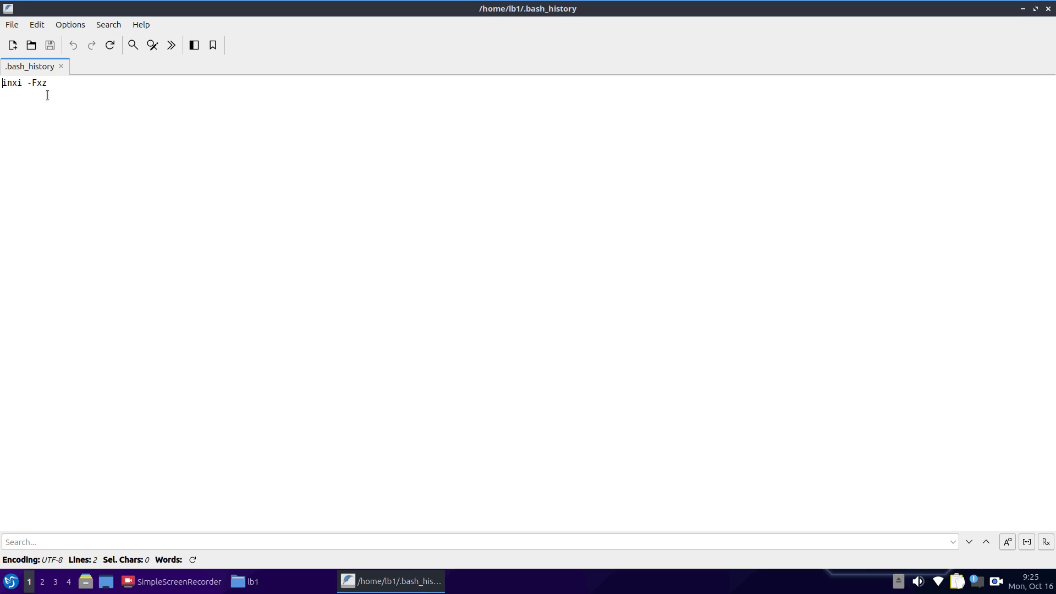
scroll(388, 339, "up", 8, "ctrl")
left_click(1049, 9)
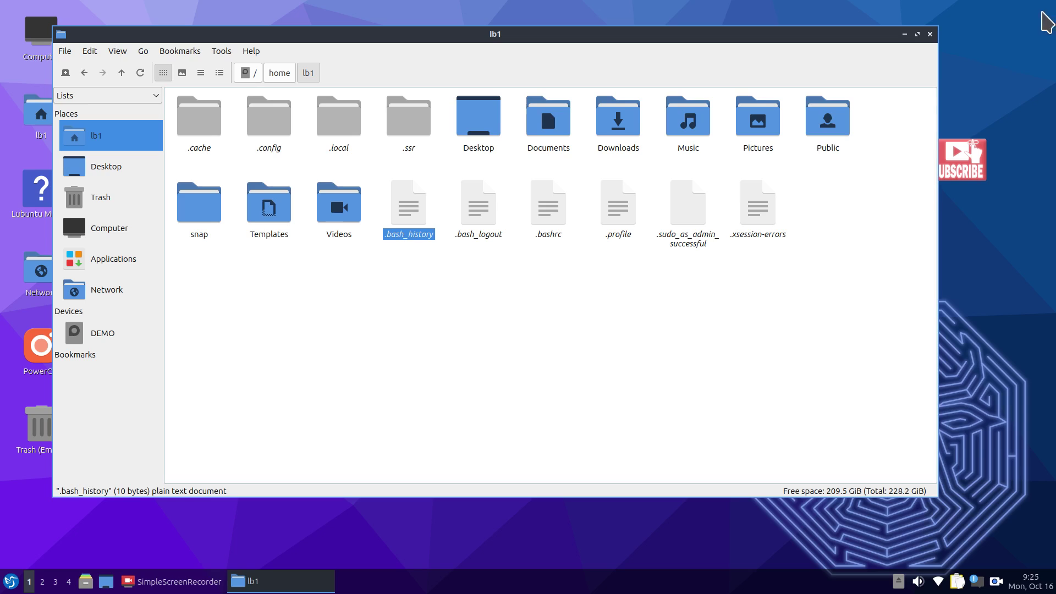
- Enter inxi -Fxz in QTerminal, exit, then confirm it appears in .bash_history
left_click(11, 582)
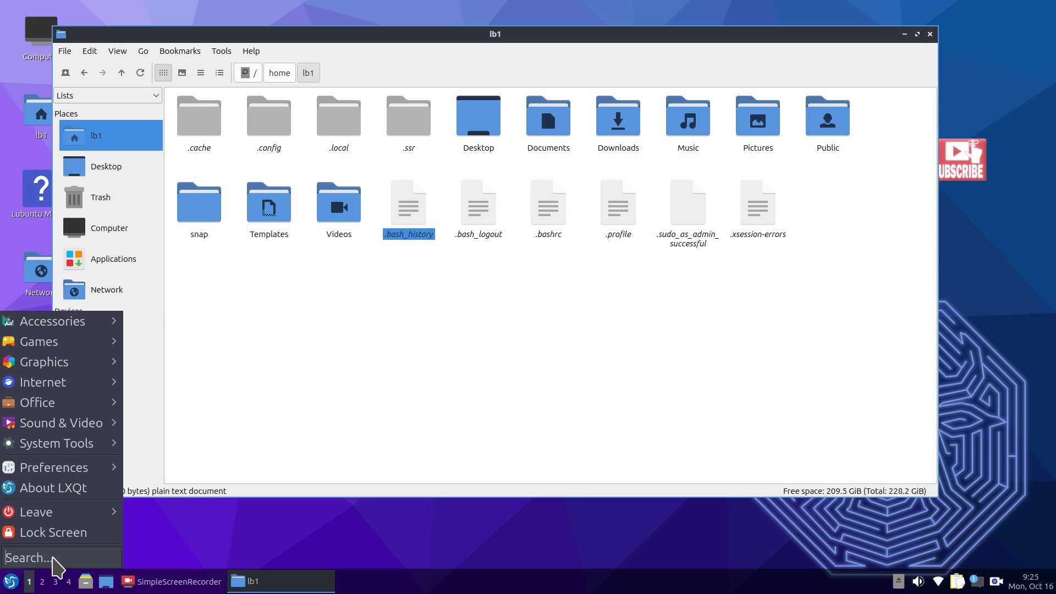
type("ter")
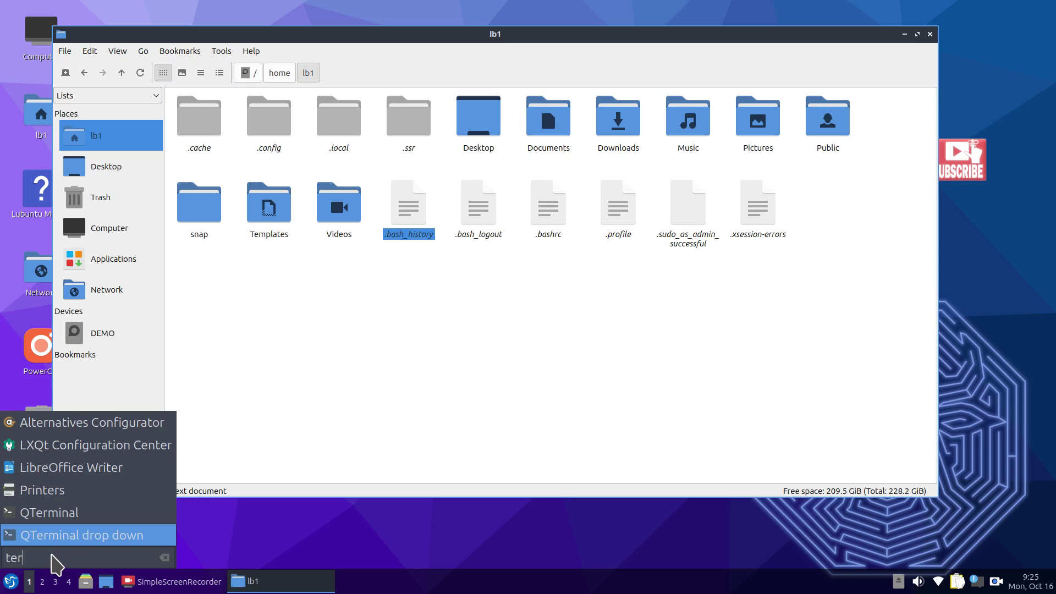
left_click(105, 512)
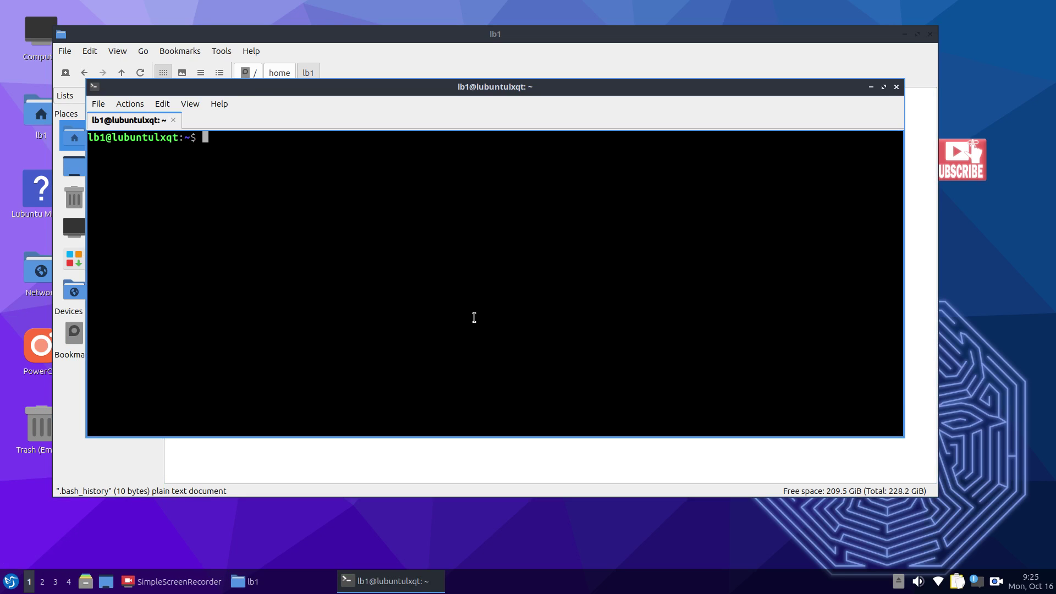
type("inxi -Fxz")
left_click(897, 87)
left_click(478, 261)
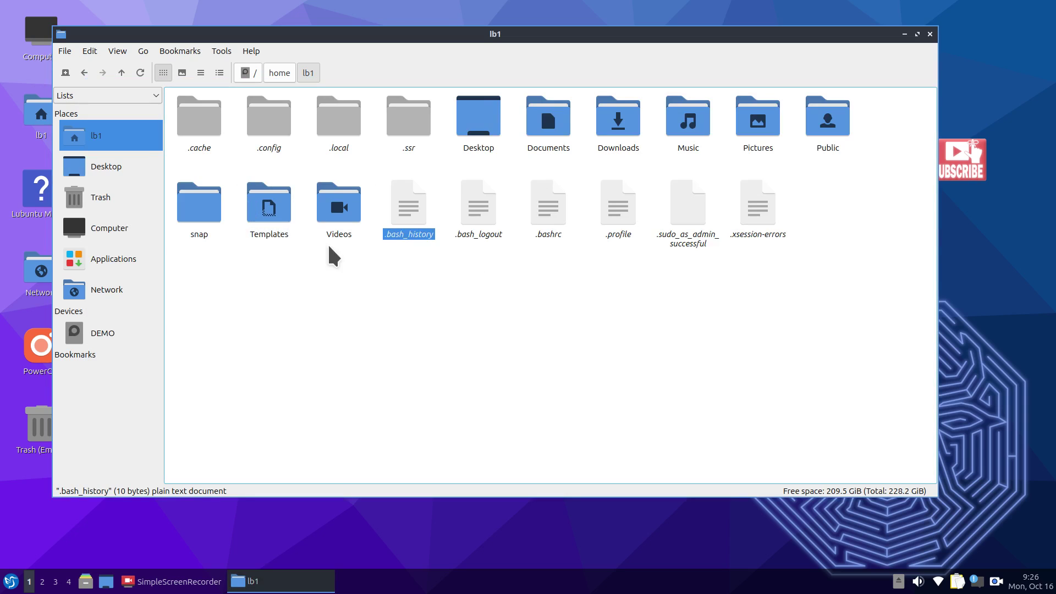
double_click(407, 199)
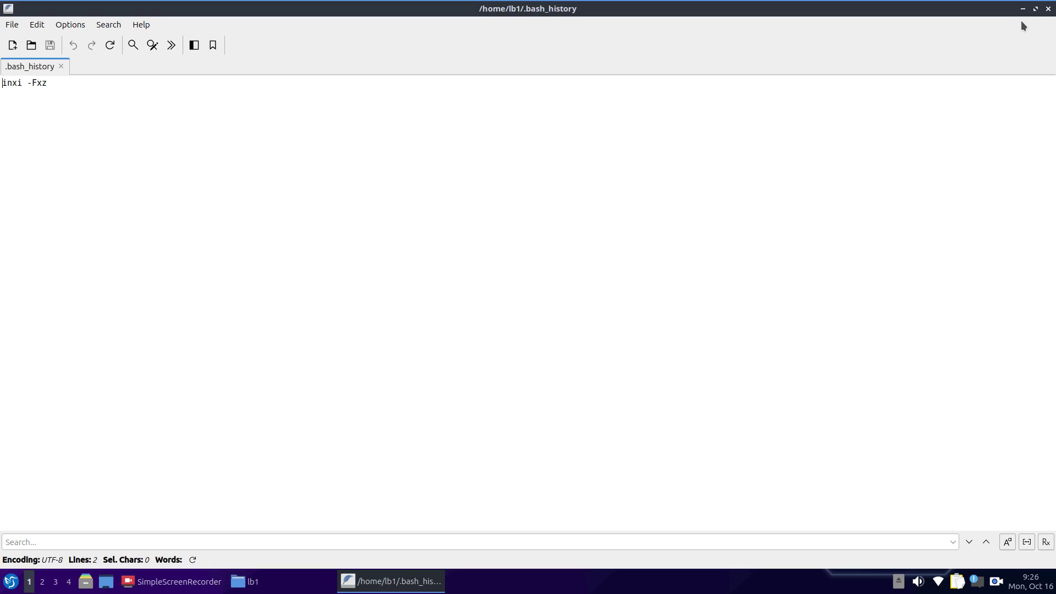
left_click(1048, 9)
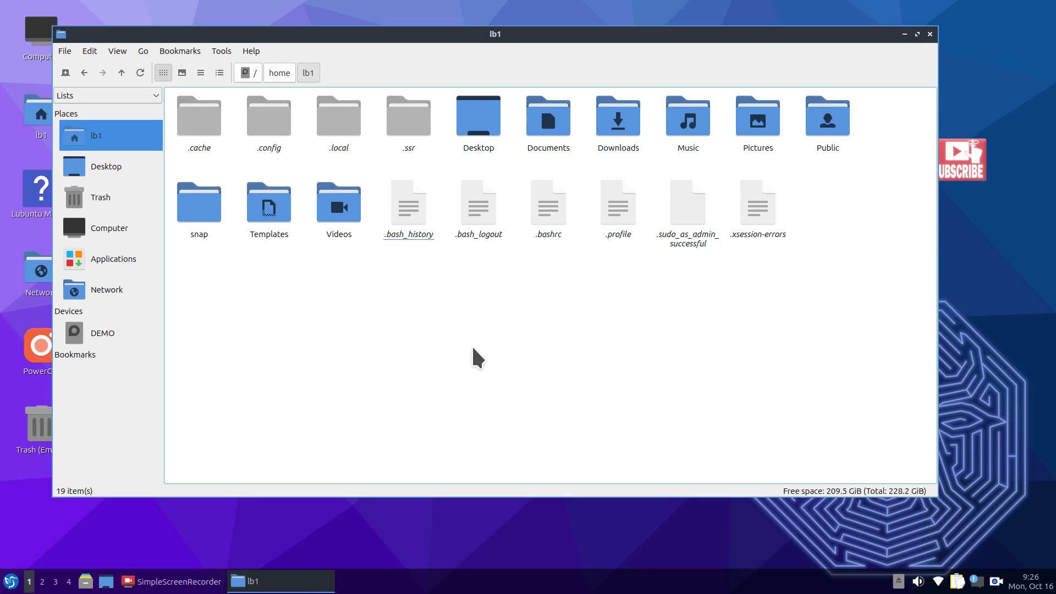
- Hide the home folder's hidden files, show them briefly via Show Hidden, then hide them again
key("ctrl+h")
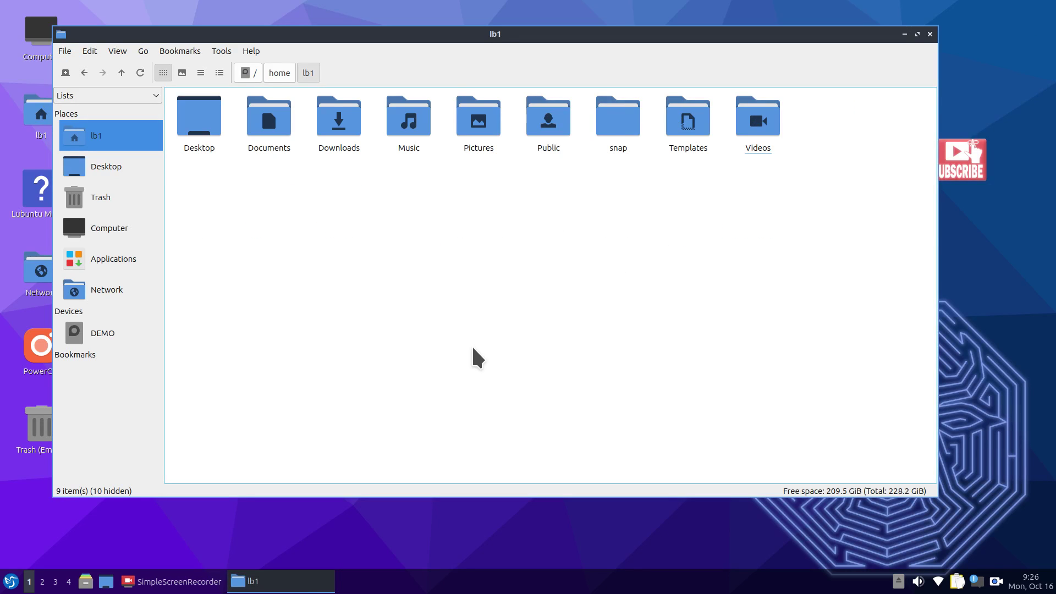
left_click(116, 49)
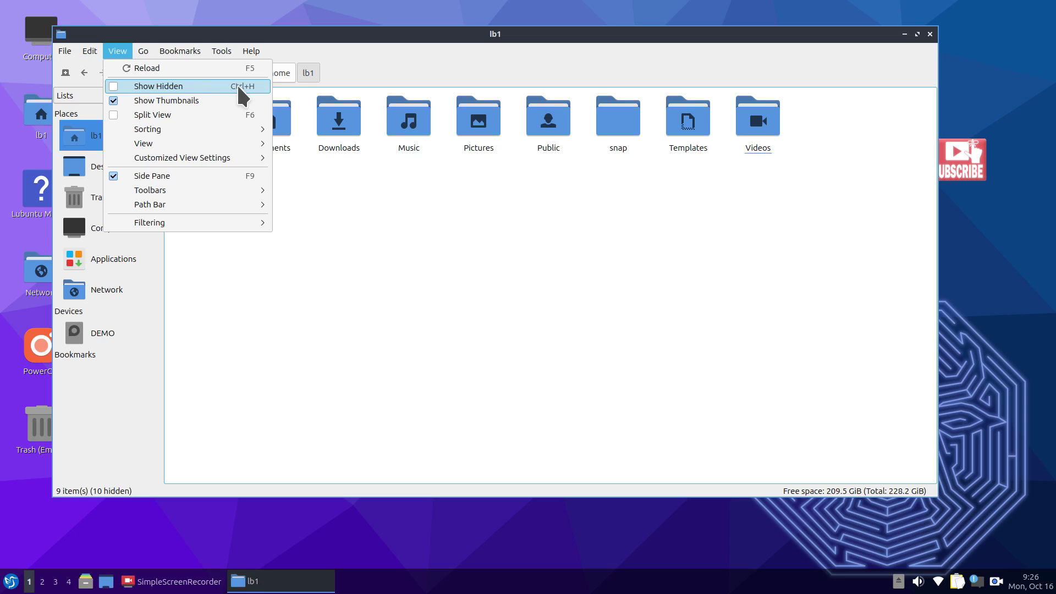
left_click(398, 222)
right_click(397, 226)
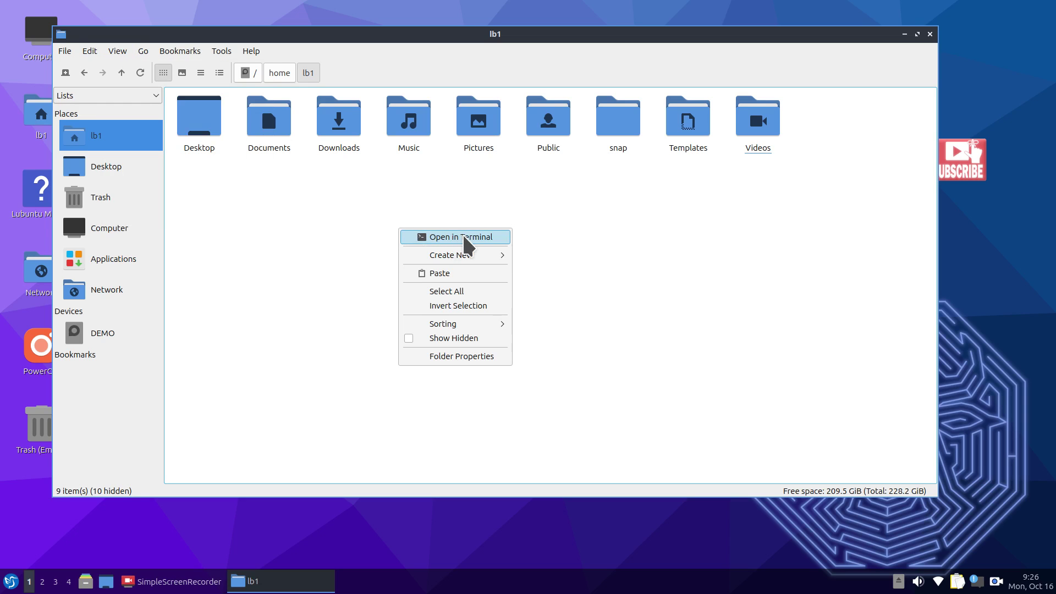
mouse_move(469, 252)
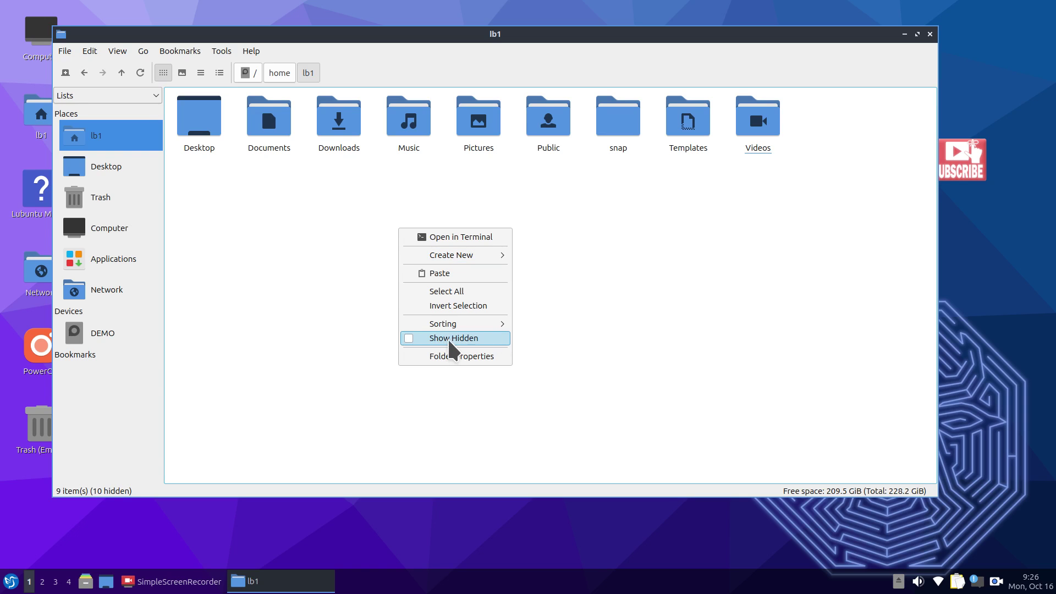
left_click(483, 337)
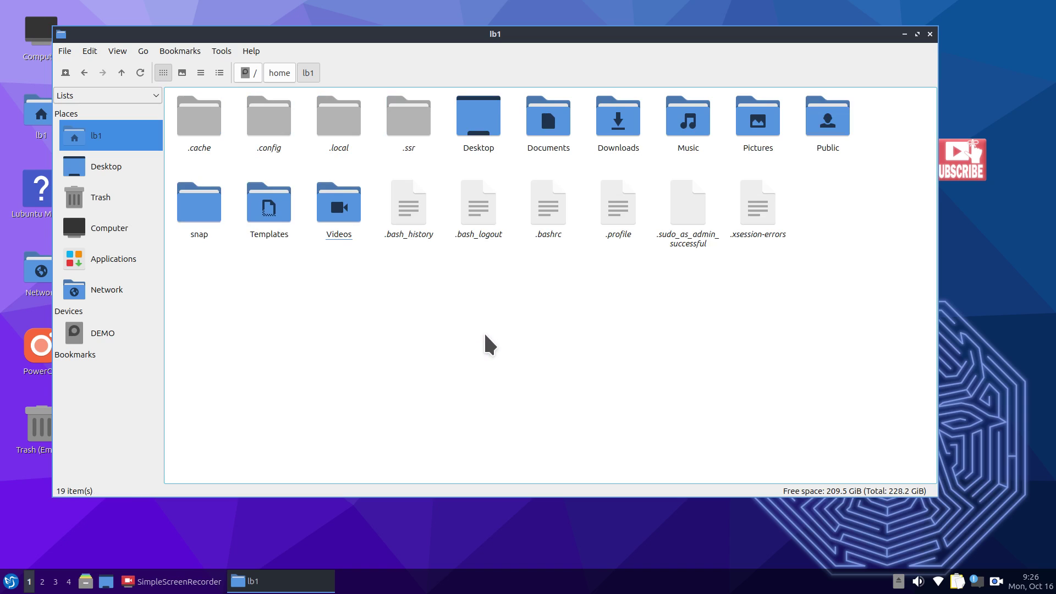
right_click(416, 295)
left_click(482, 406)
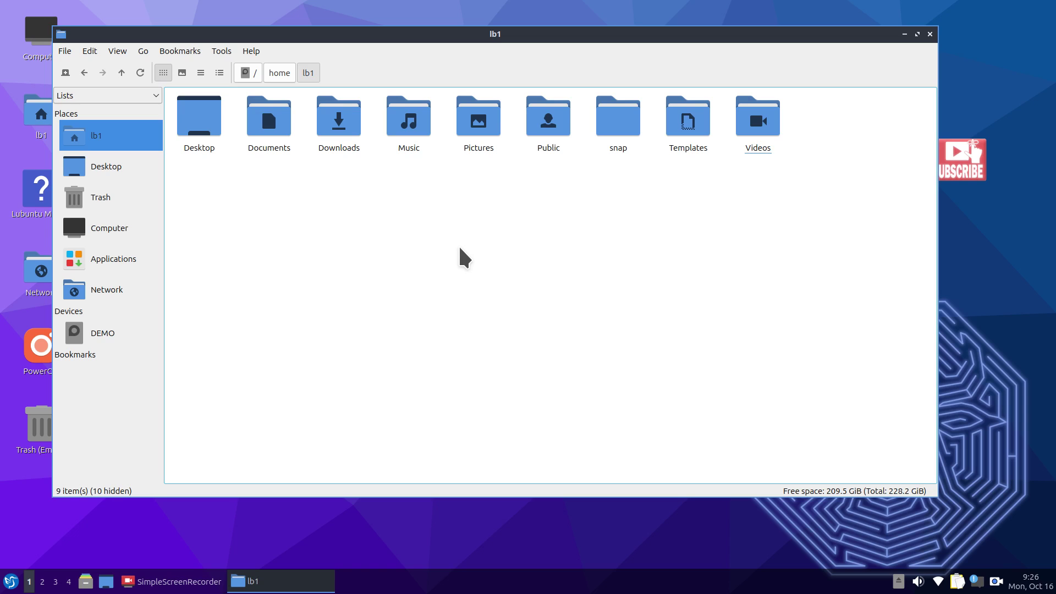
- View the PCManFM-Qt About information, then close the lb1 file manager window
left_click(252, 50)
left_click(273, 69)
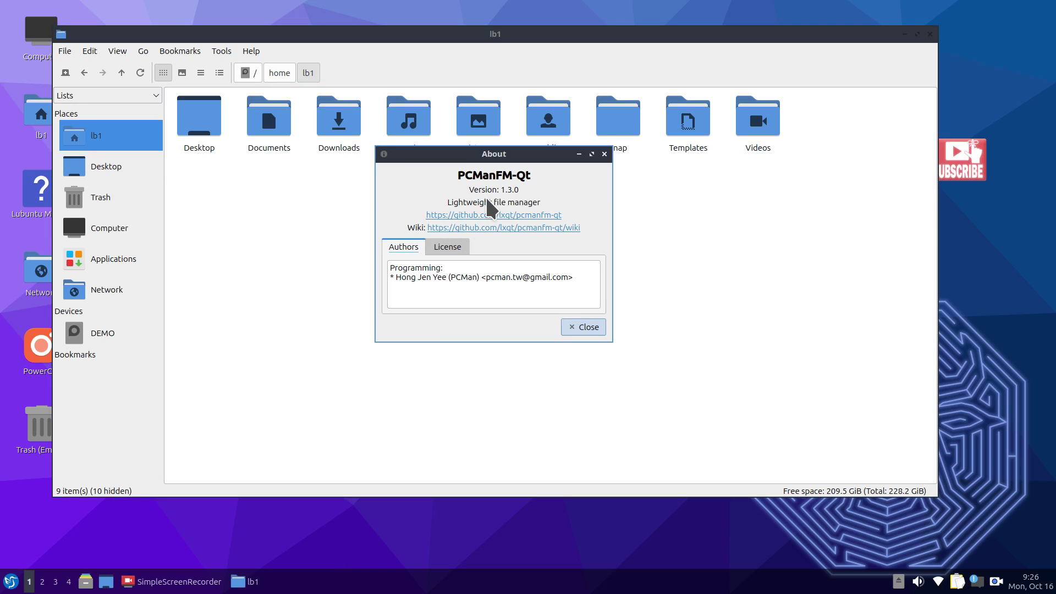
left_click(583, 326)
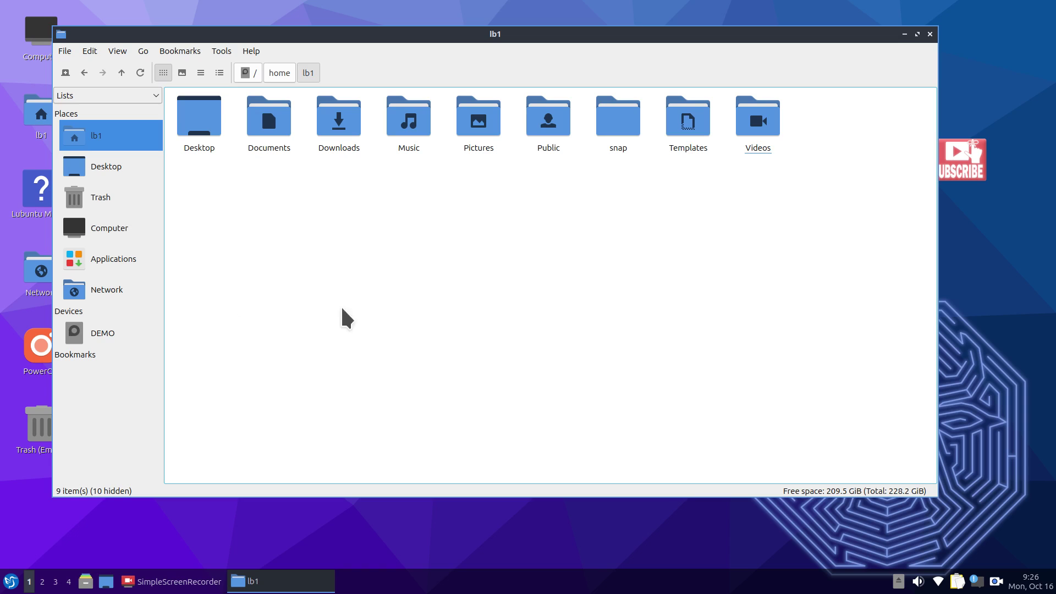
left_click(930, 34)
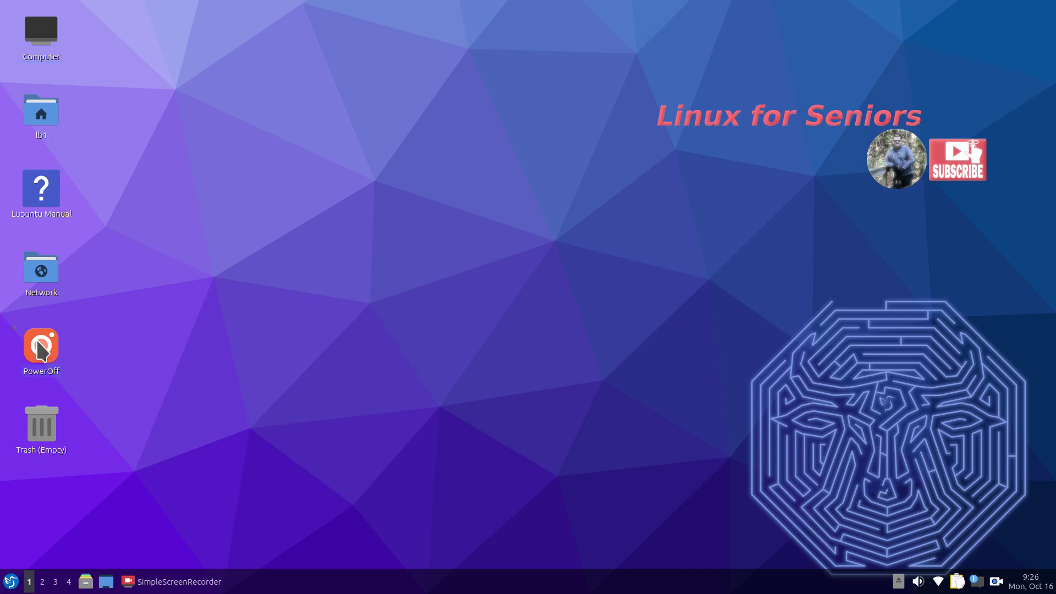
left_click(11, 582)
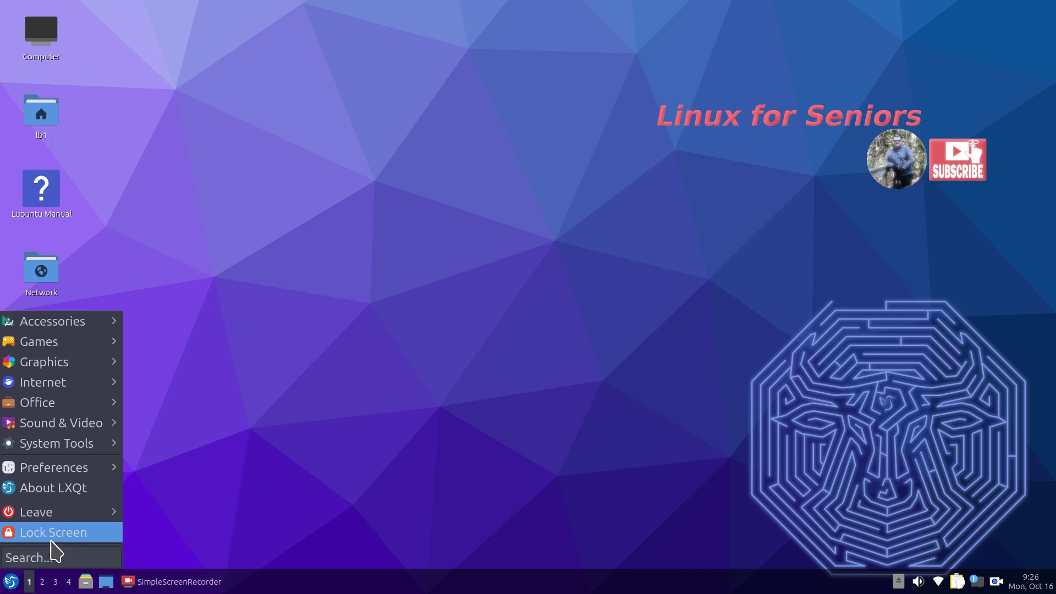
mouse_move(73, 516)
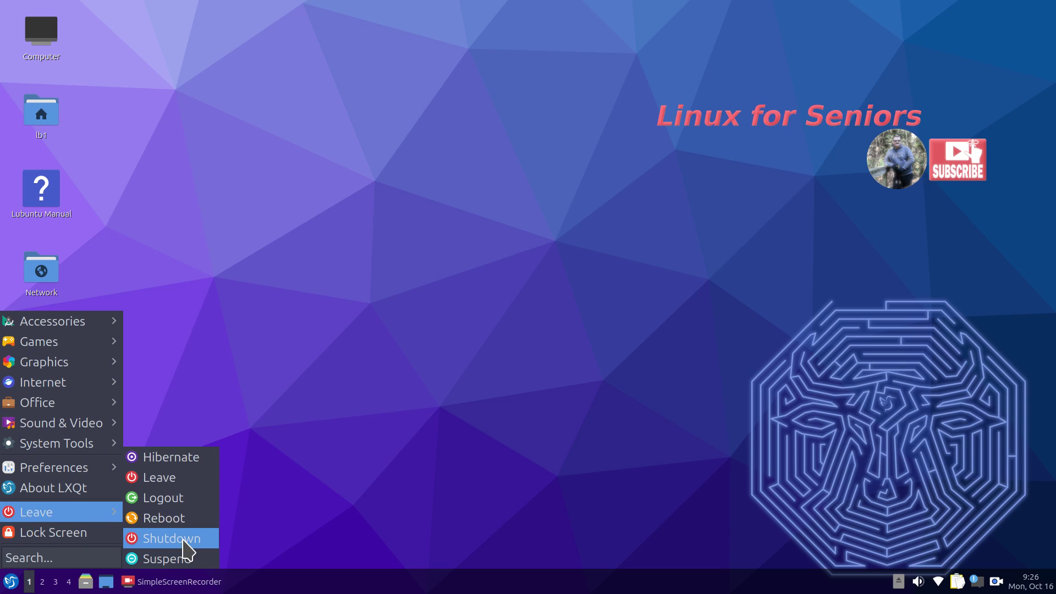
left_click(316, 454)
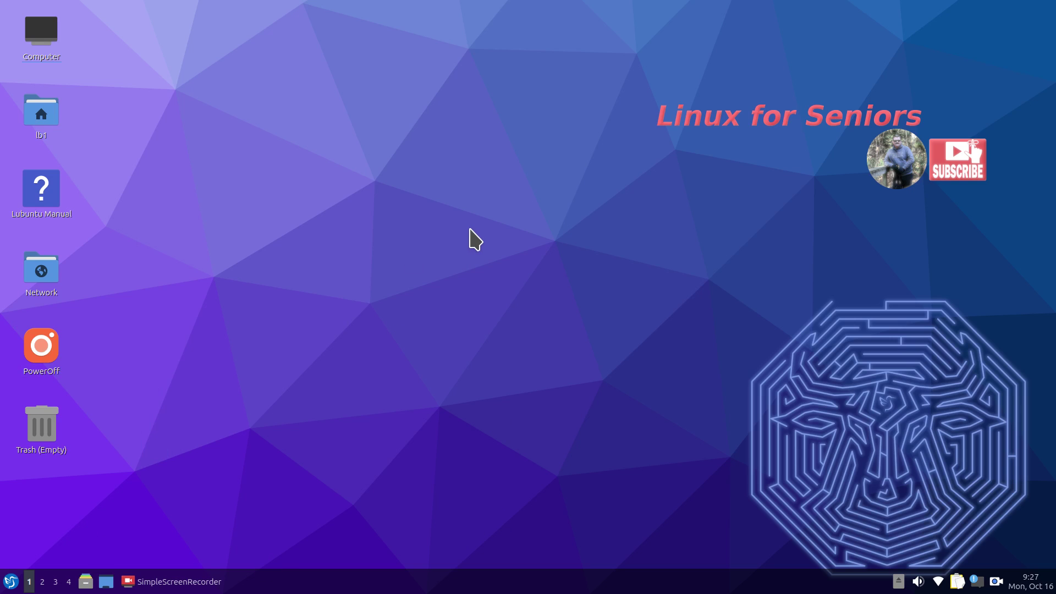
- Create a new desktop launcher with poweroff as its command
right_click(366, 62)
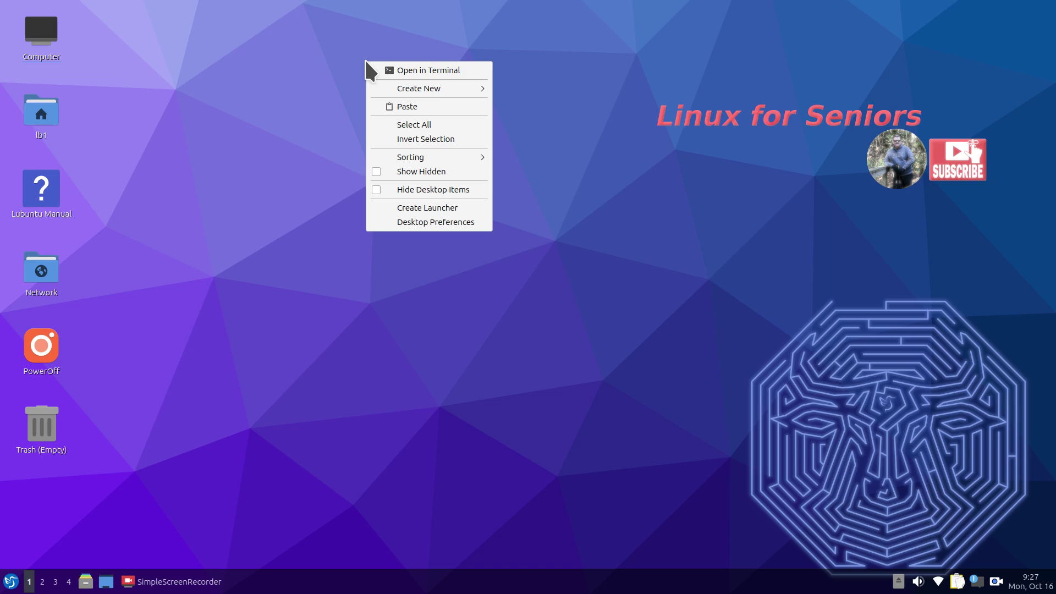
left_click(463, 209)
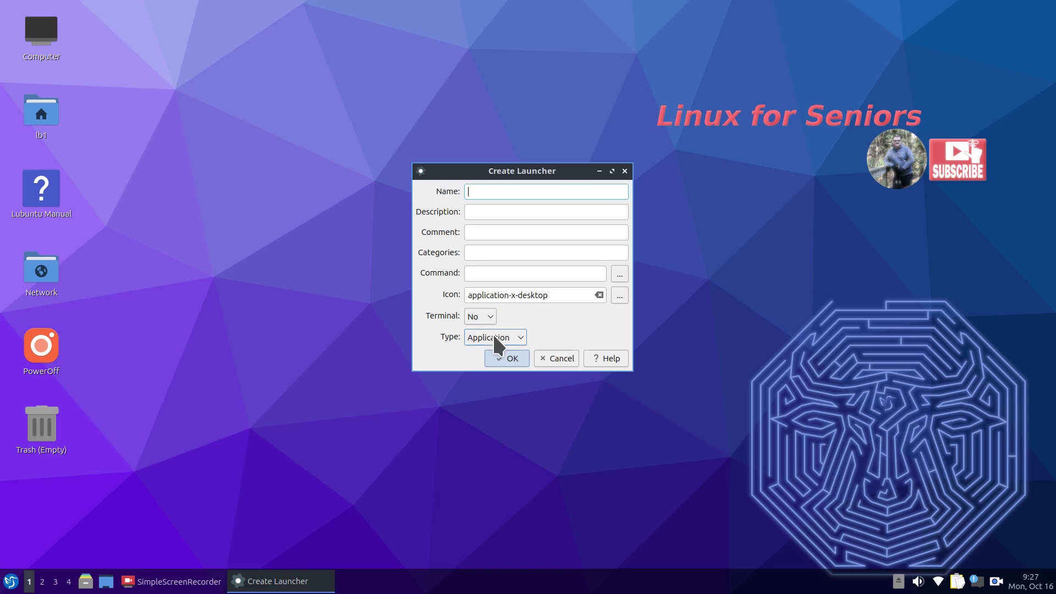
left_click(483, 274)
type("pow")
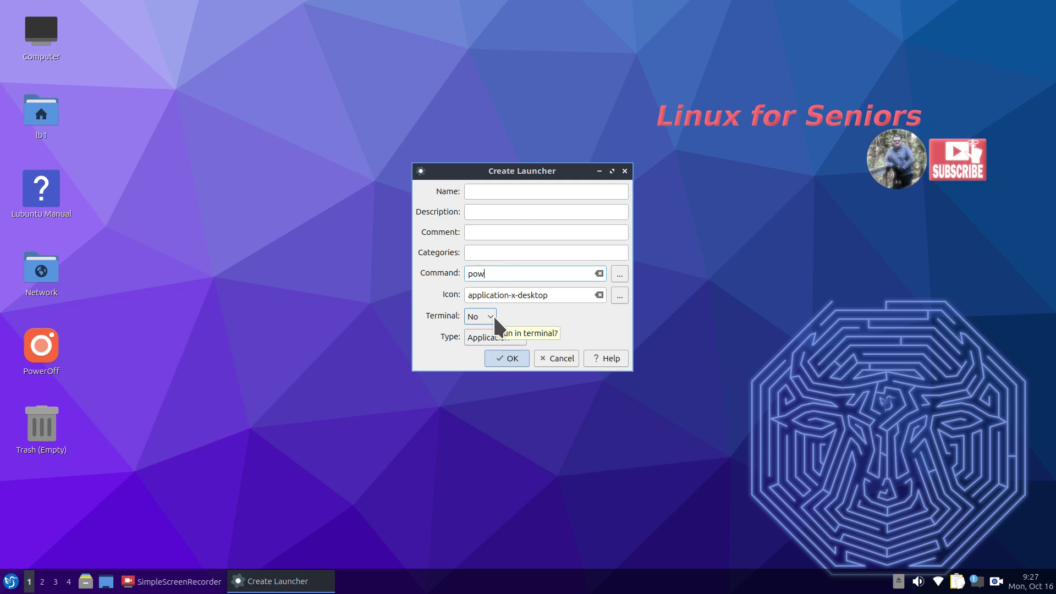
type("eroff")
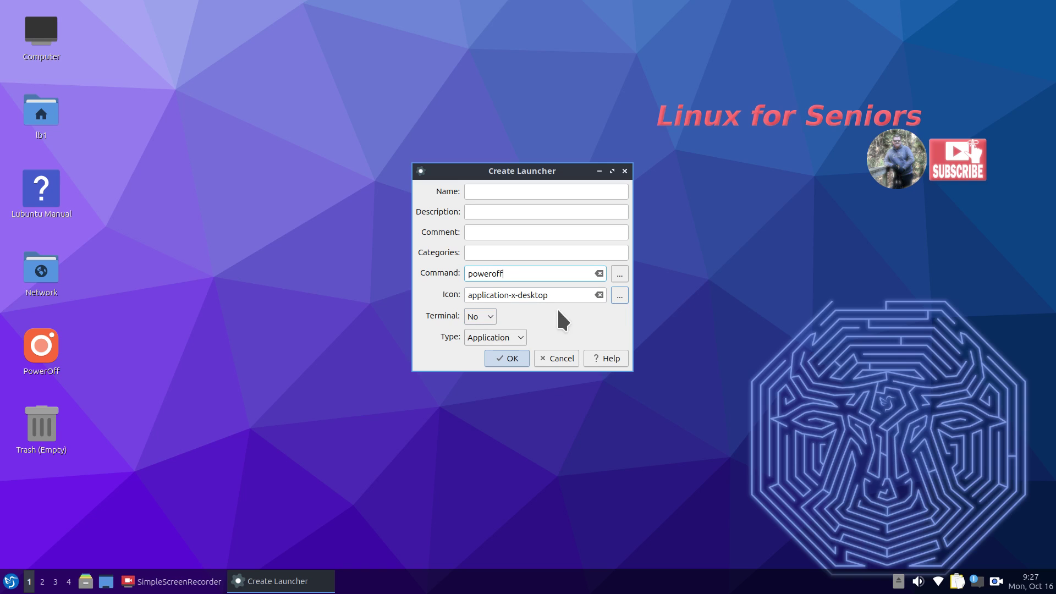
- Choose 4137_winhlp32.0.svg from the 64x64 apps icons as the launcher icon
left_click(618, 294)
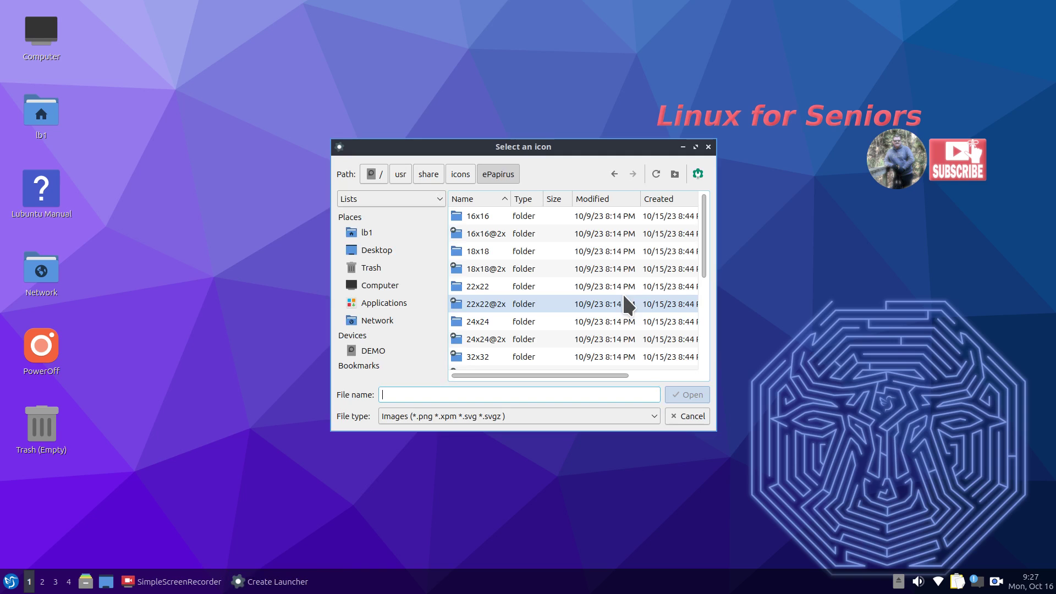
scroll(503, 267, "down", 4)
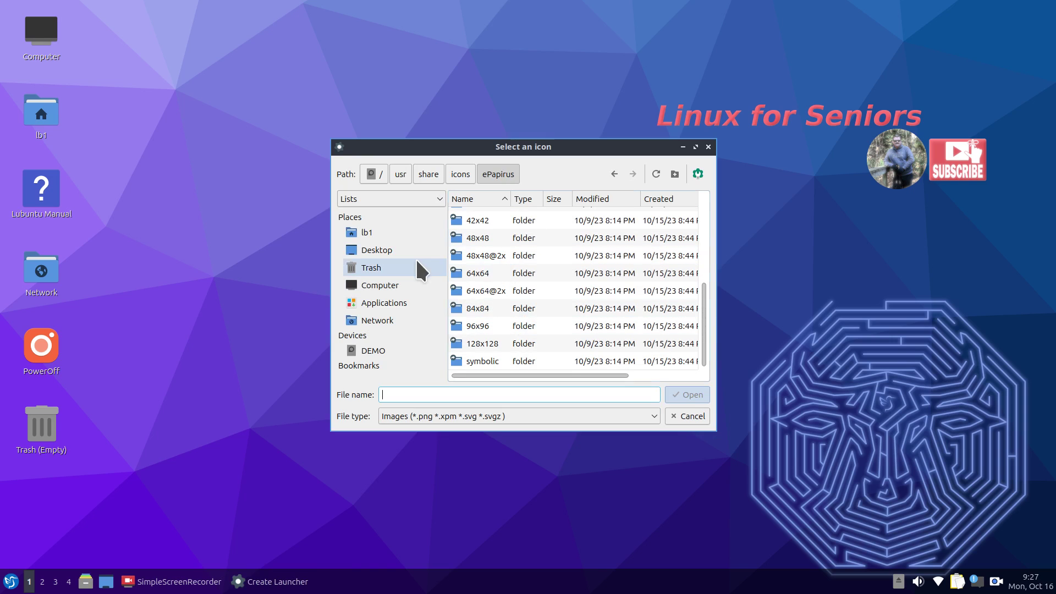
double_click(458, 274)
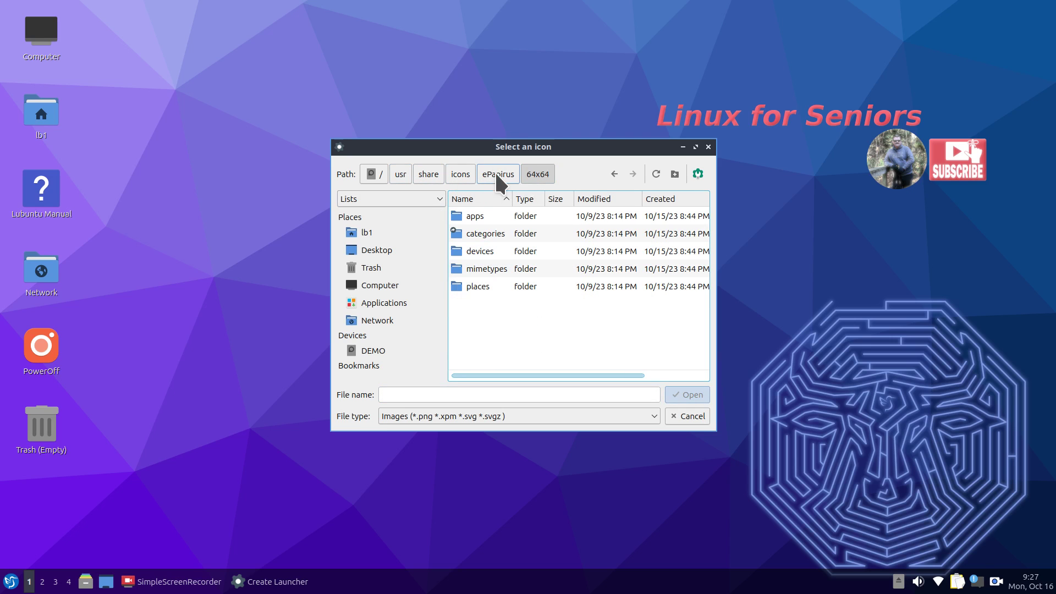
double_click(463, 216)
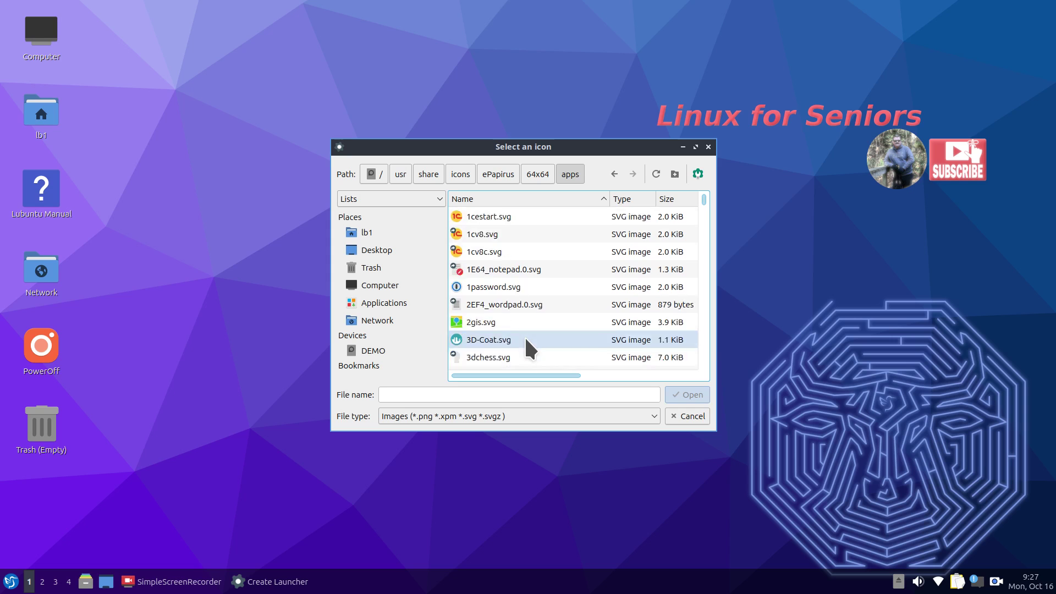
scroll(524, 335, "down", 3)
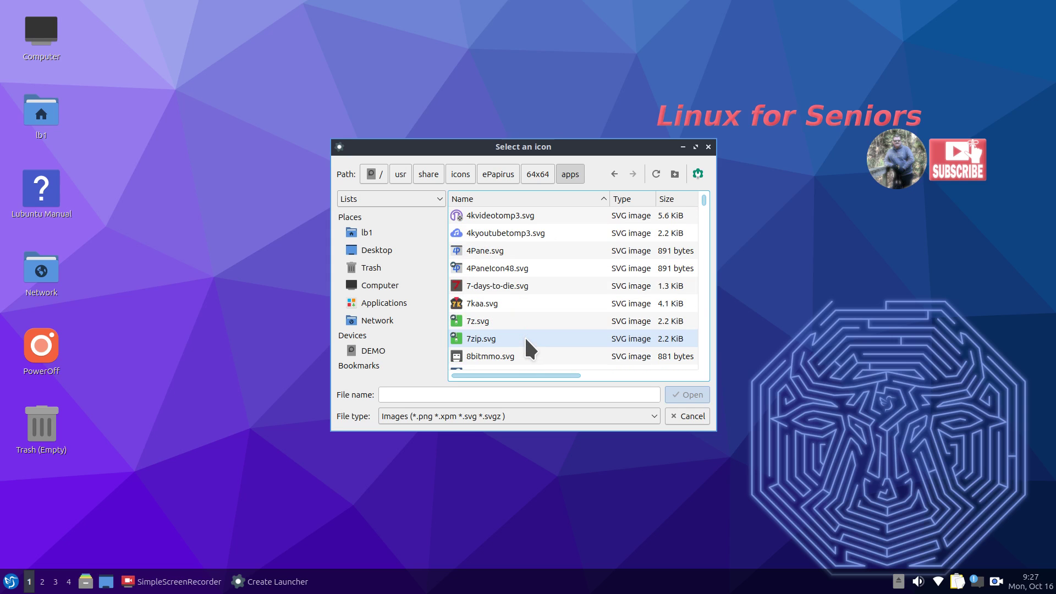
scroll(523, 335, "down", 1)
scroll(524, 335, "down", 2)
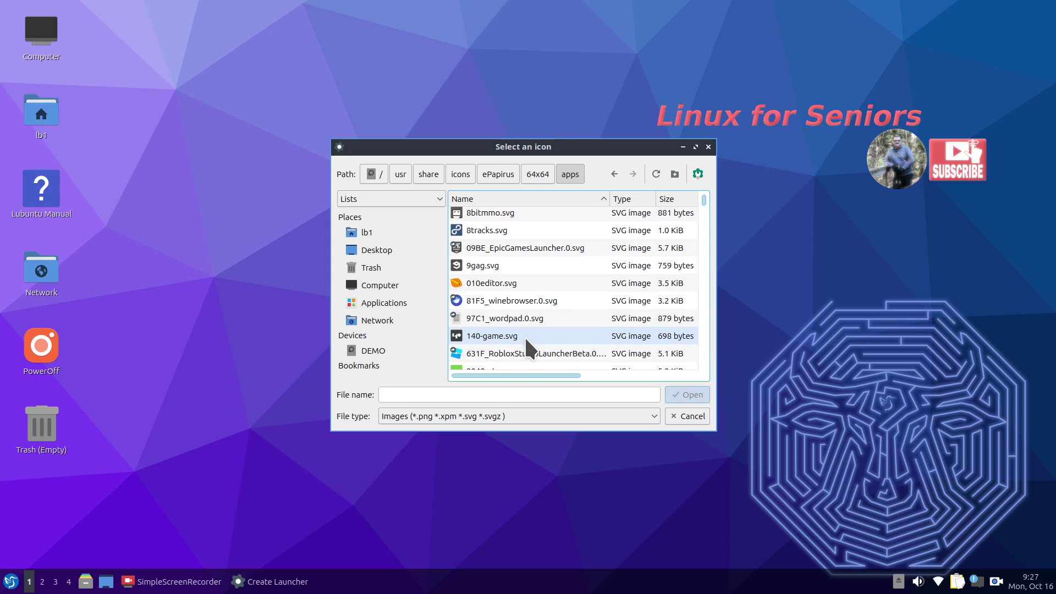
scroll(524, 336, "down", 5)
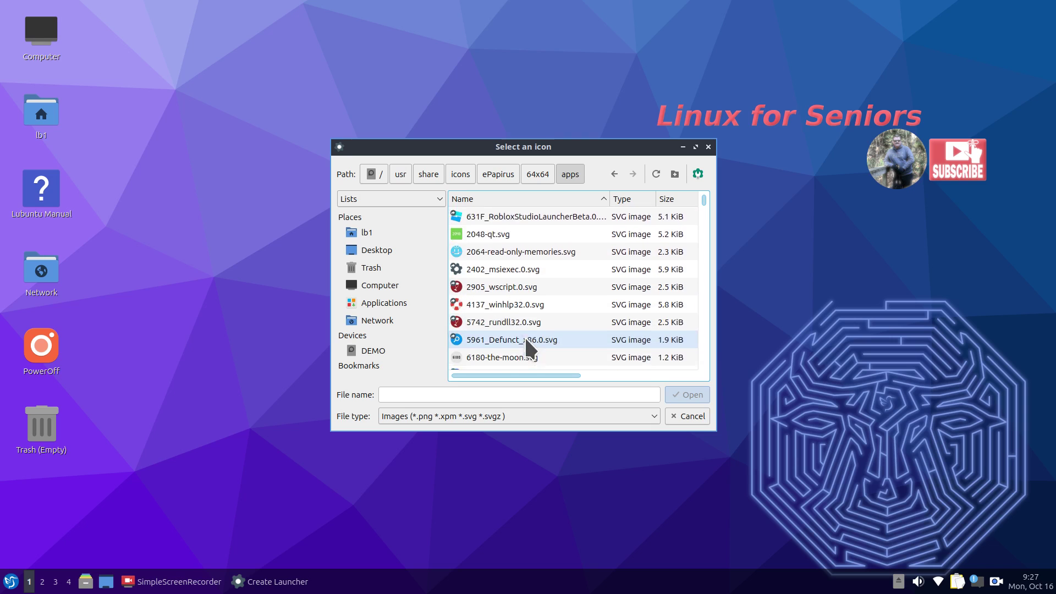
scroll(523, 335, "down", 1)
scroll(523, 336, "up", 2)
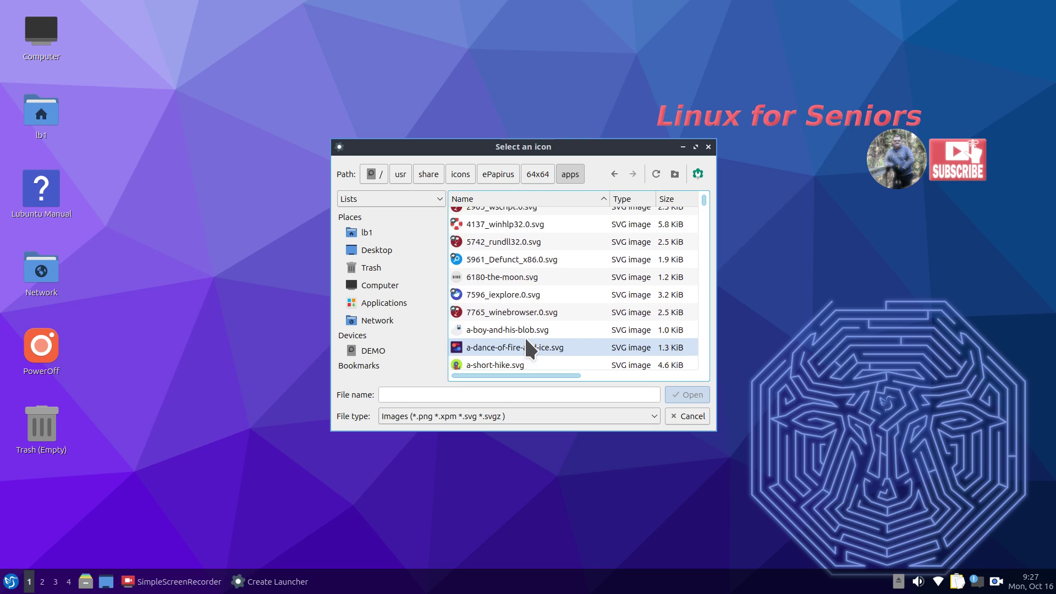
left_click(482, 298)
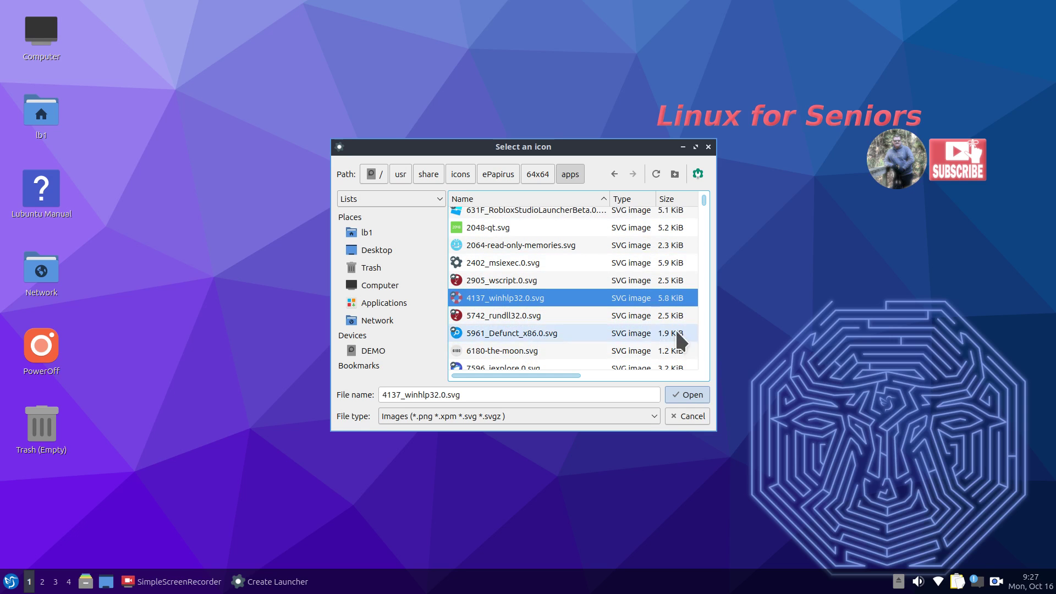
left_click(683, 394)
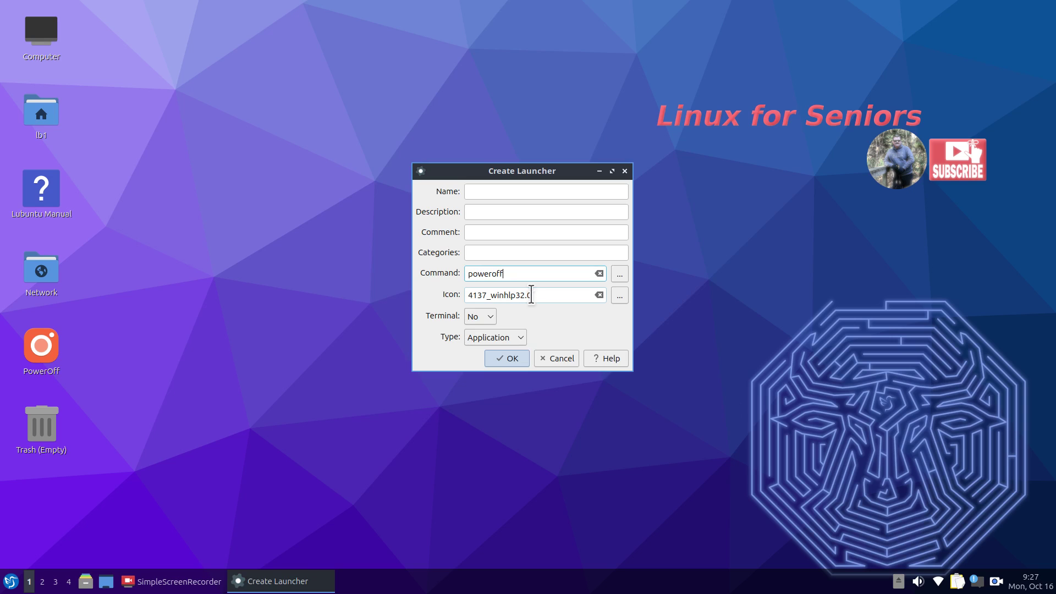
- Name the launcher 'ShutDown NOW' and save it to the desktop
left_click(478, 192)
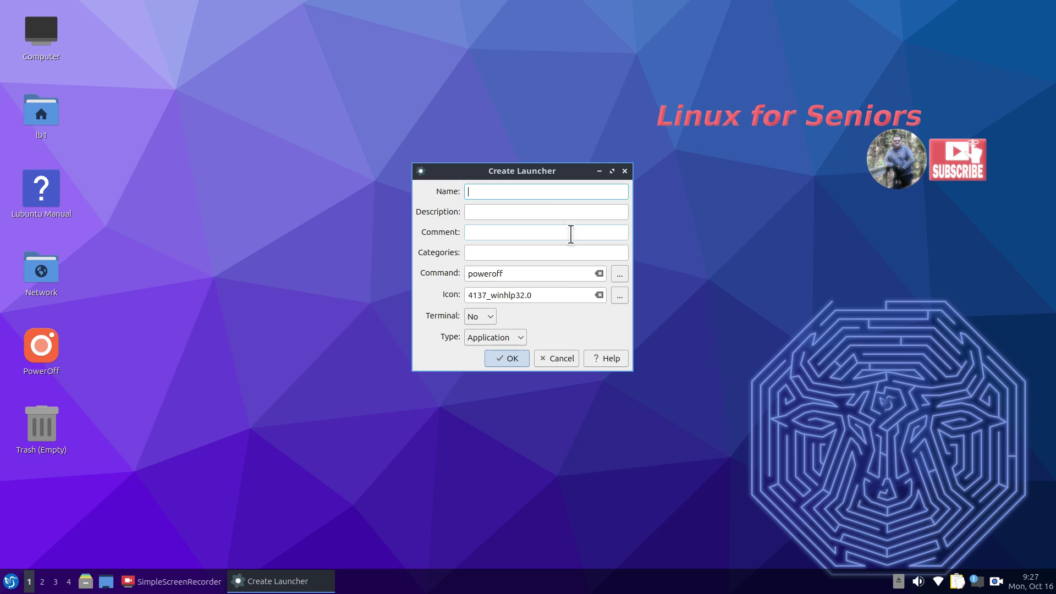
type("ShutDown NOW")
left_click(521, 233)
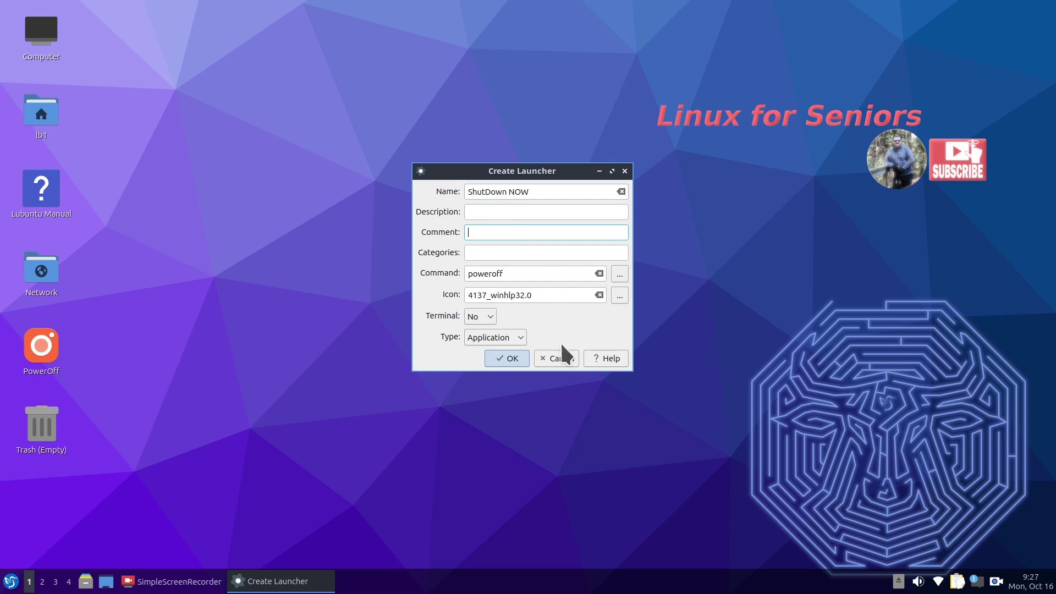
left_click(509, 360)
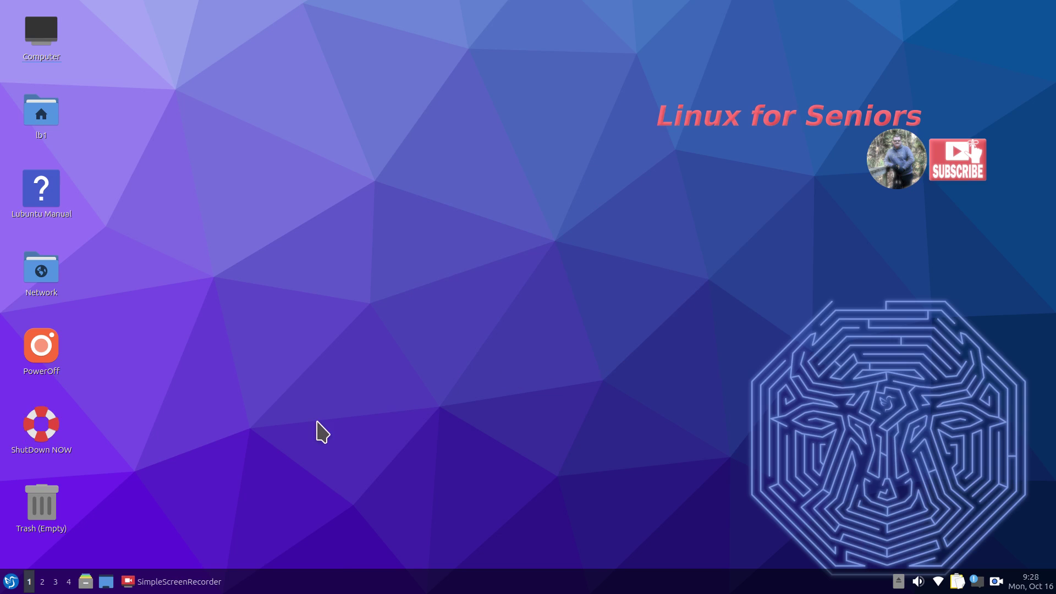